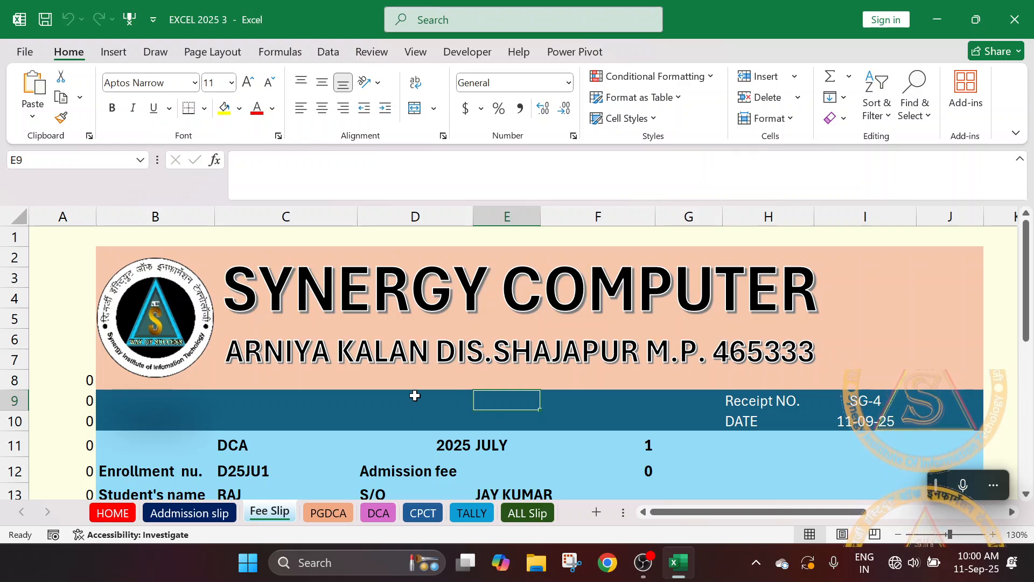
Look over the Fee Slip sheet and inspect the enrollment number formula in C12.
scroll(415, 399, "down", 1)
scroll(415, 397, "up", 1)
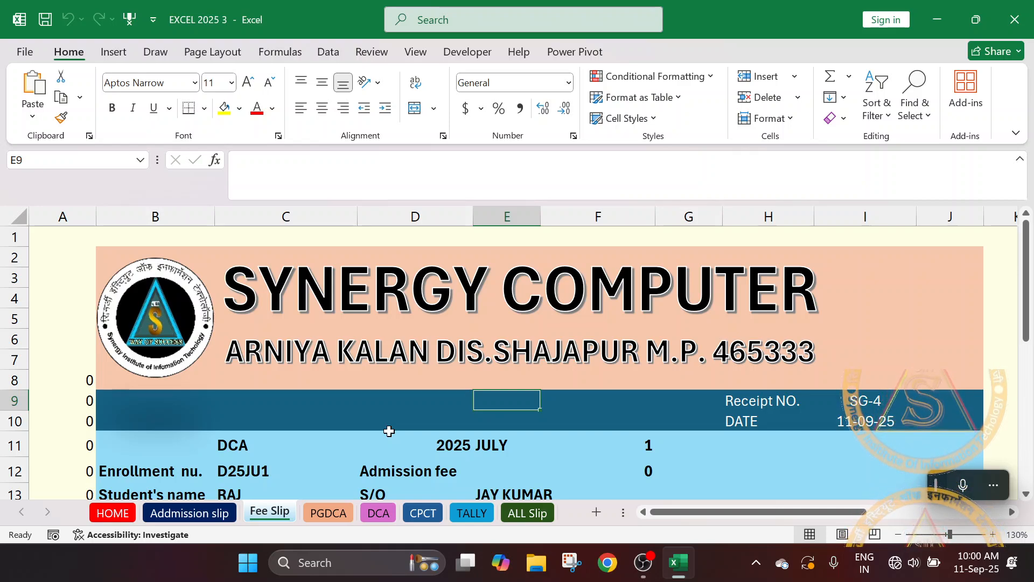
scroll(527, 413, "down", 1)
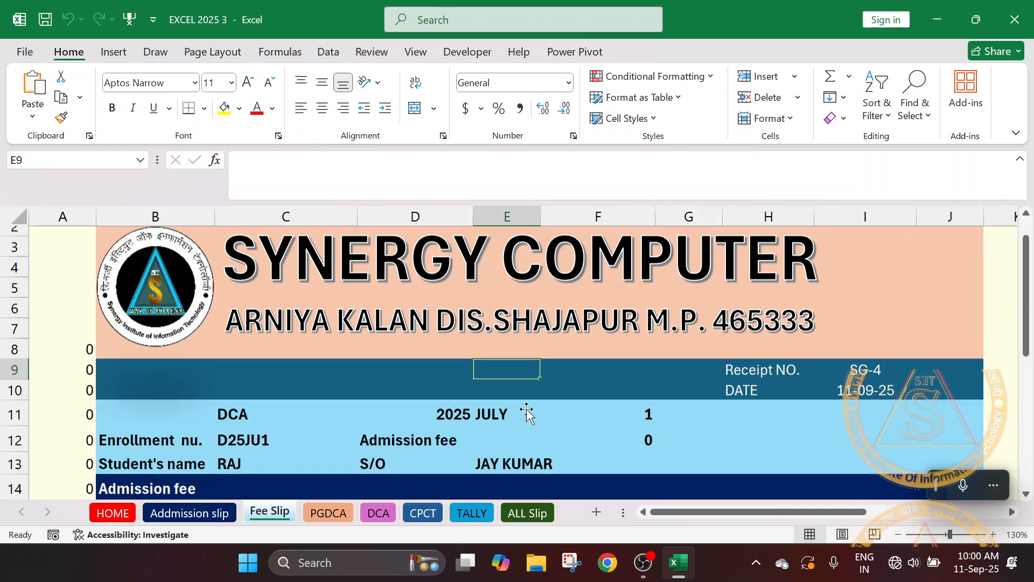
scroll(527, 413, "down", 1)
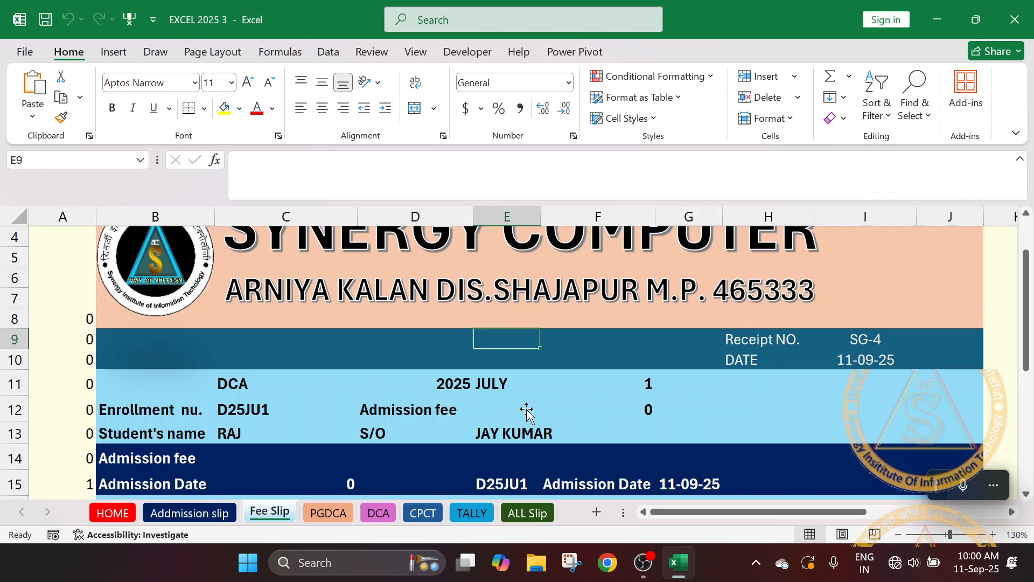
left_click(227, 410)
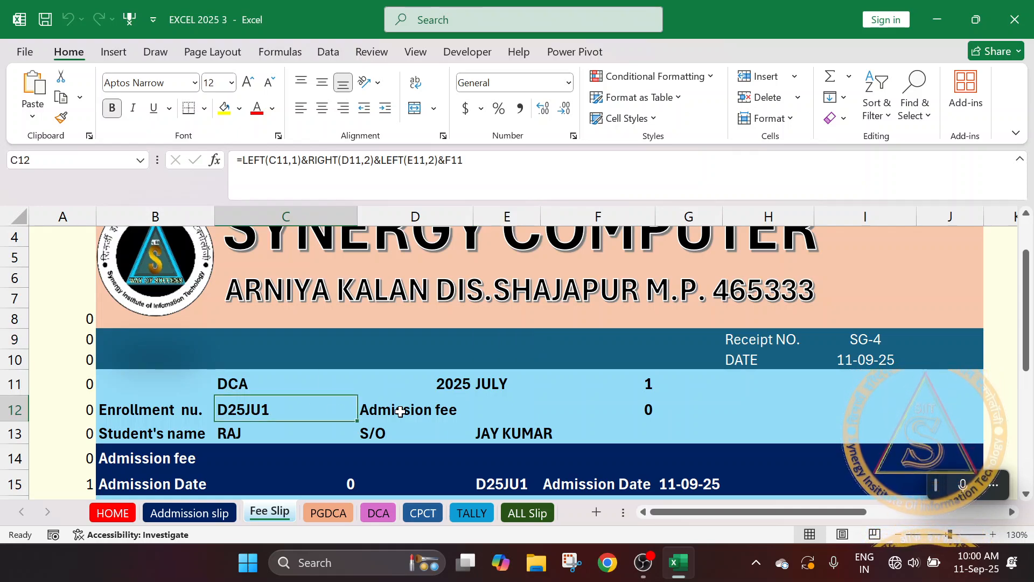
scroll(400, 412, "down", 2)
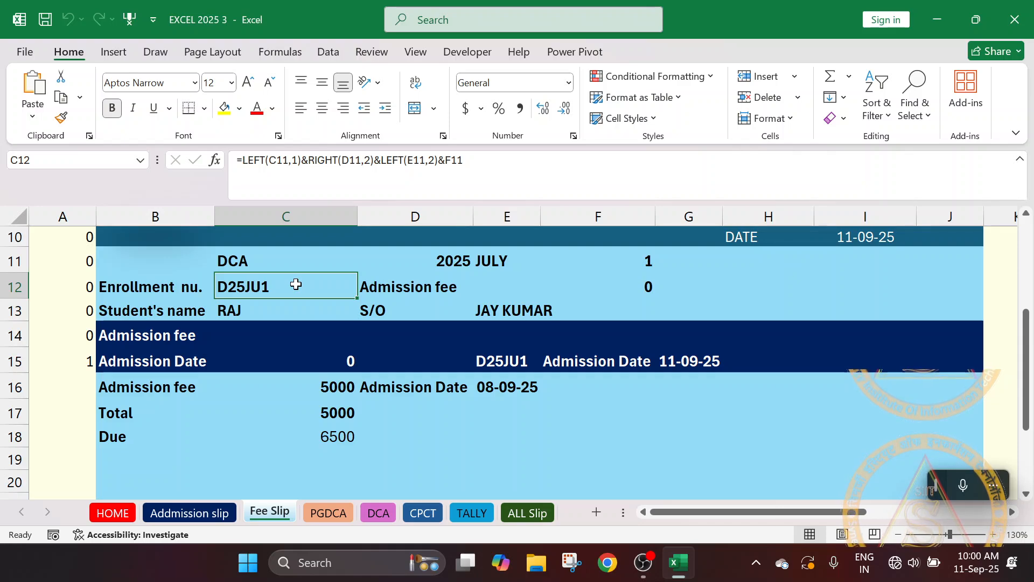
Choose PGDCA as the course in C11 of the fee slip and check the enrollment number cell C12.
left_click(323, 260)
left_click(364, 277)
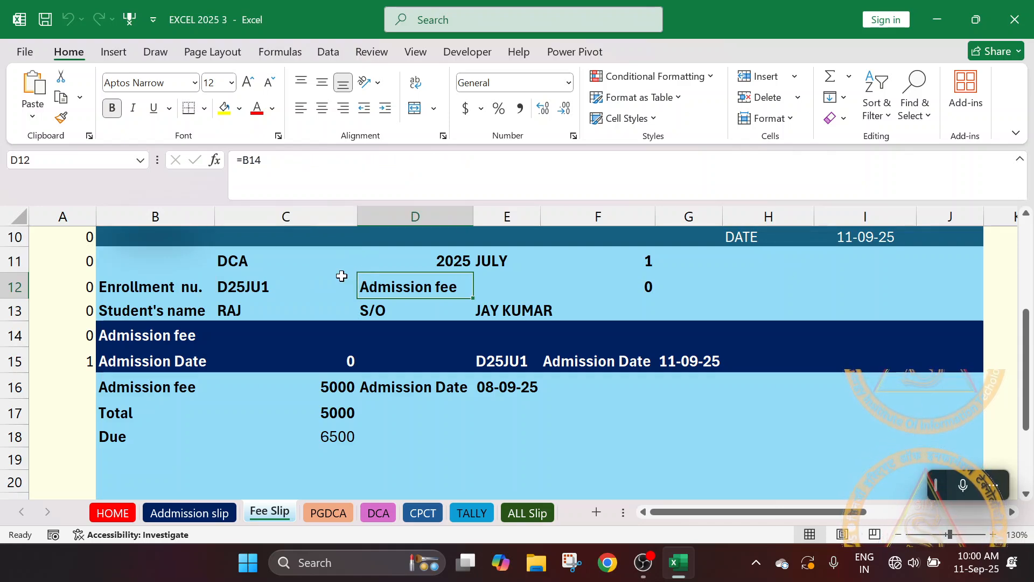
left_click(307, 262)
left_click(371, 267)
left_click(350, 265)
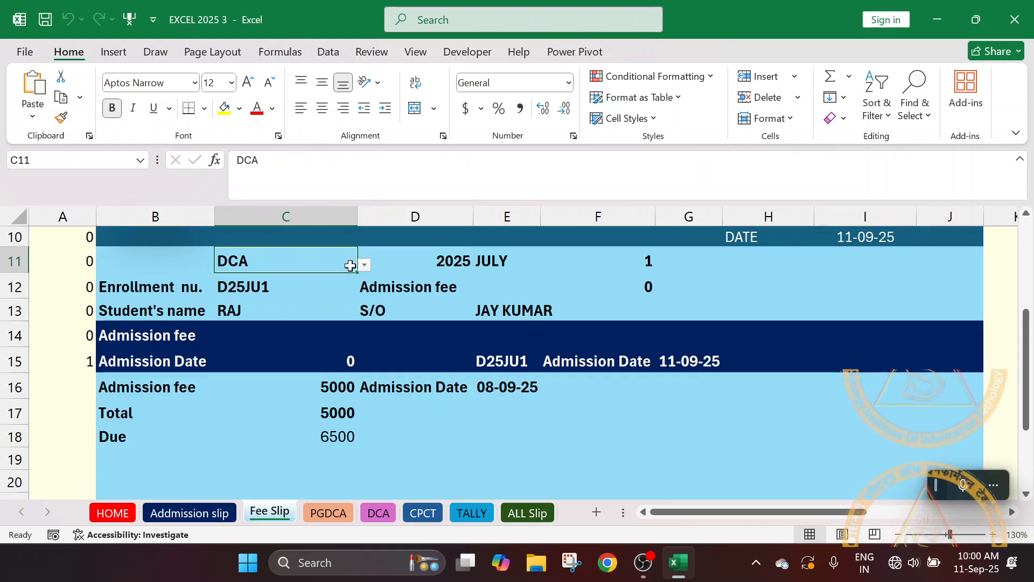
left_click(365, 265)
left_click(323, 277)
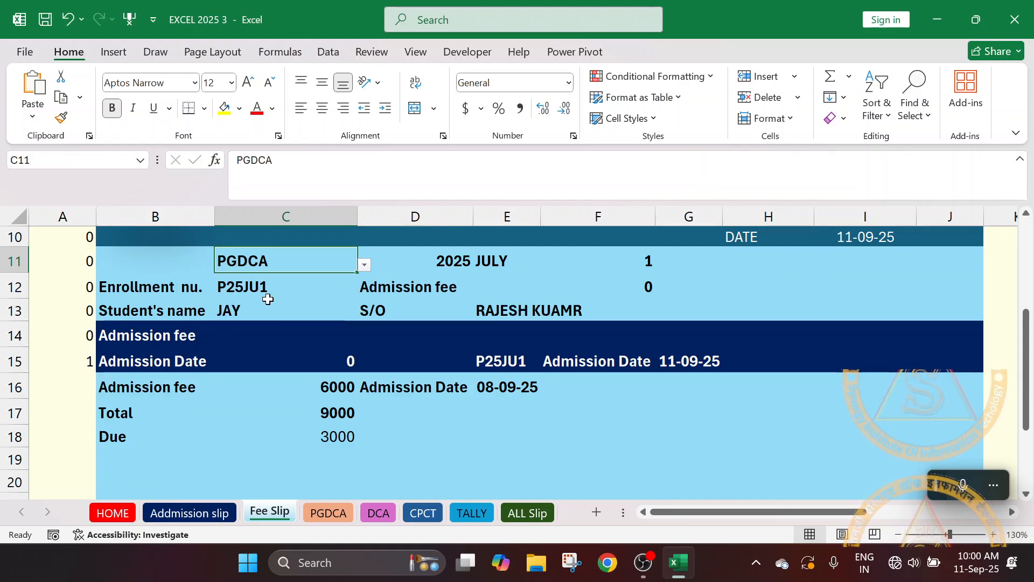
left_click(262, 291)
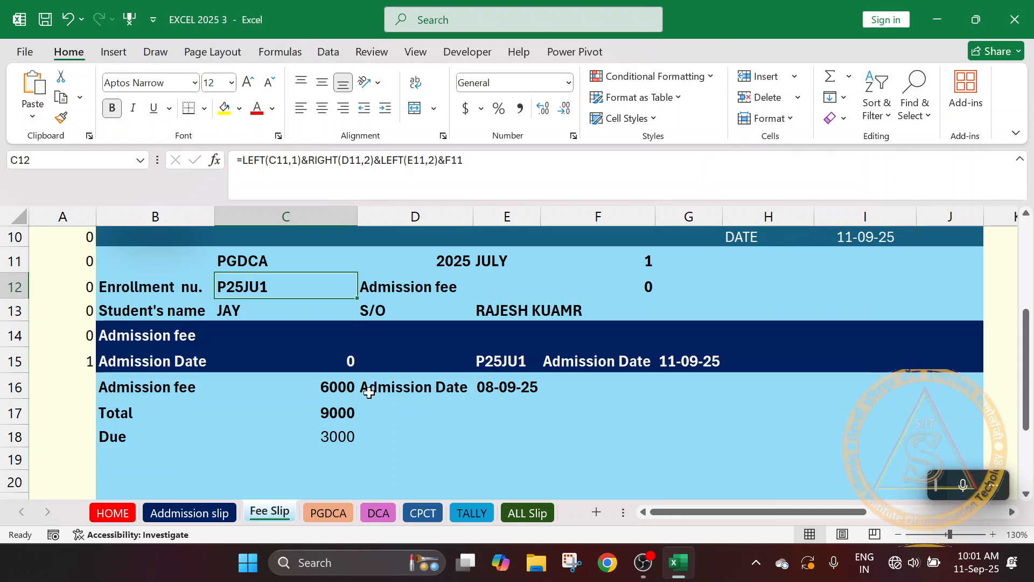
Inspect the admission fee lookup formula in C16 of the fee slip and the fee columns of the PGDCA sheet.
scroll(369, 392, "up", 2)
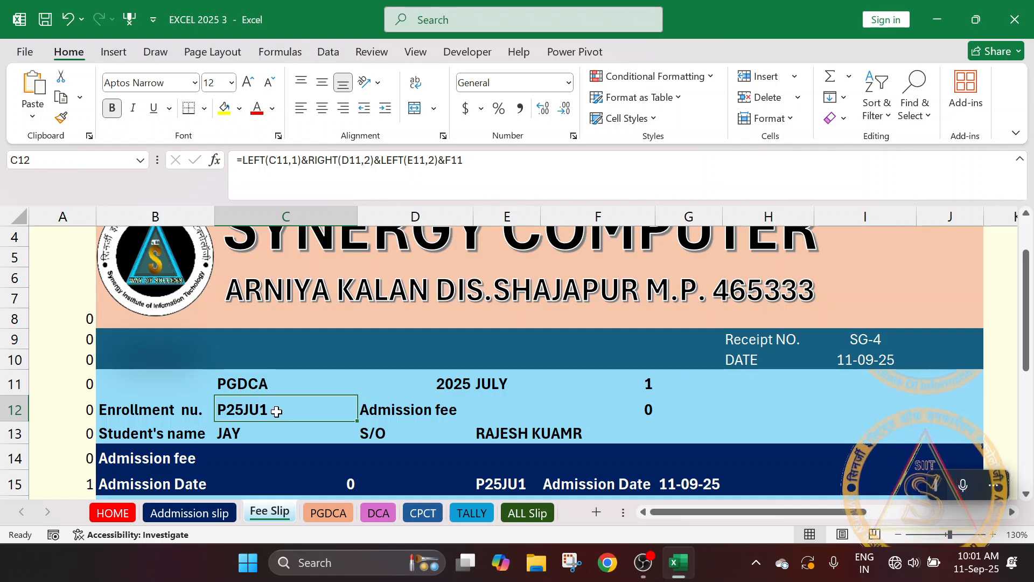
scroll(404, 411, "down", 1)
left_click(325, 453)
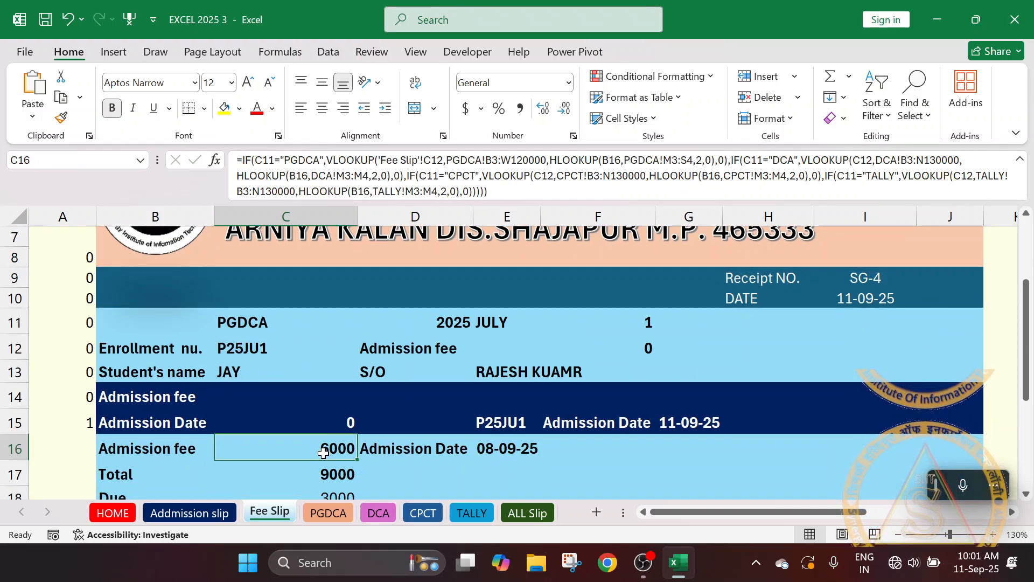
left_click(328, 519)
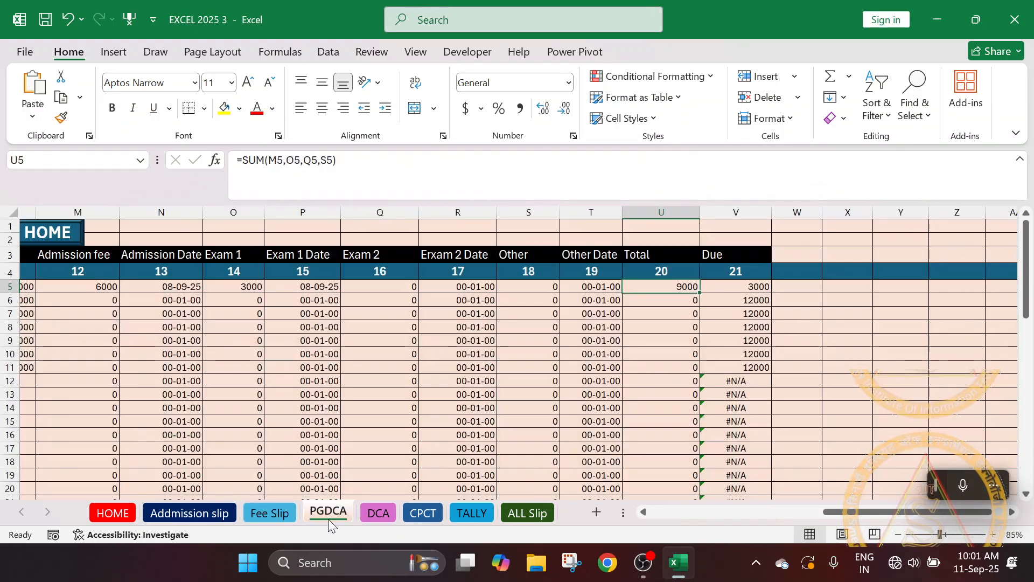
left_click(509, 514)
left_click(269, 514)
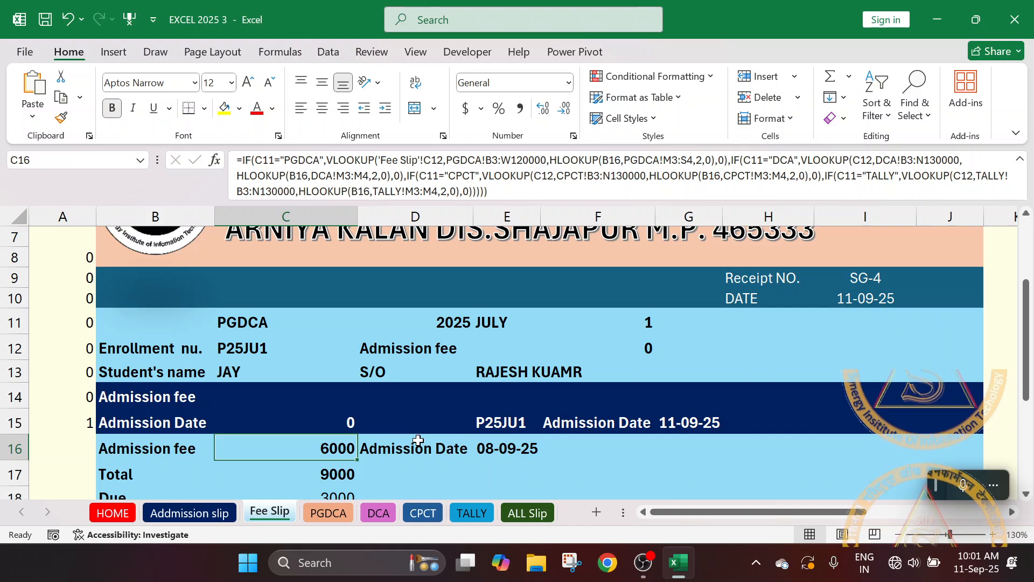
left_click(779, 405)
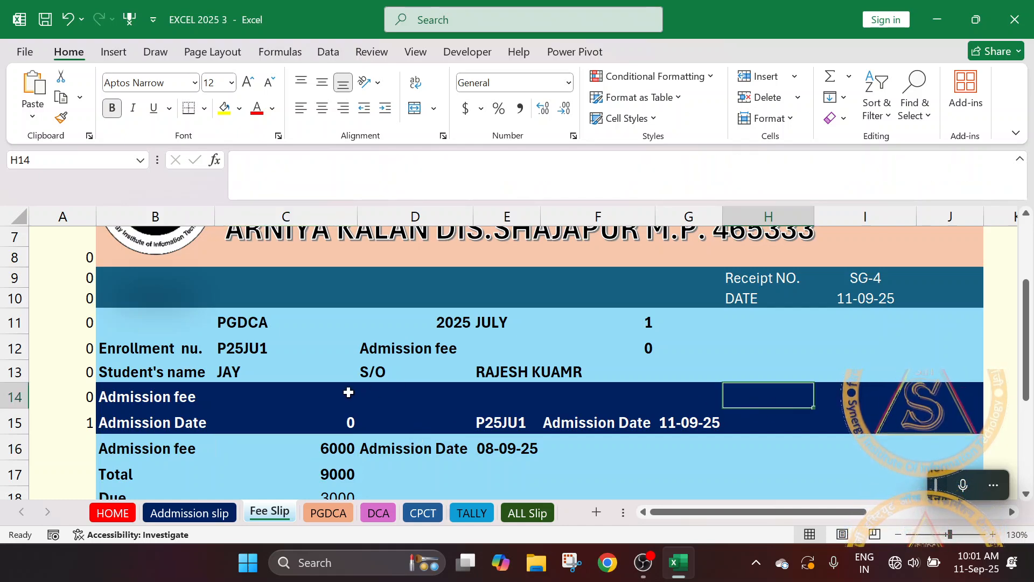
Review the enrollment number formula in C12 and the student records from the first column of the PGDCA sheet.
scroll(349, 393, "up", 2)
scroll(349, 392, "down", 1)
left_click(231, 415)
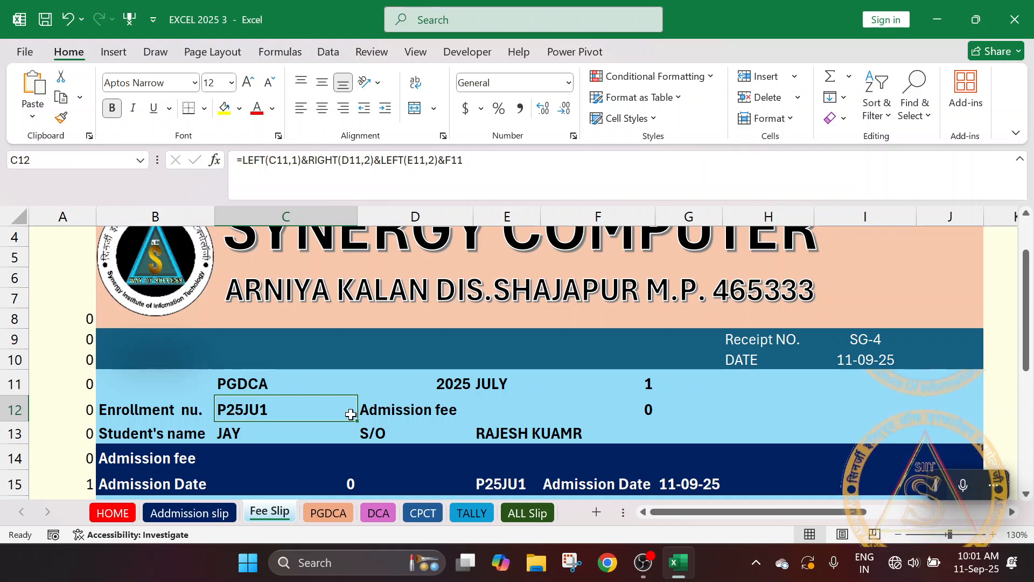
scroll(397, 418, "down", 1)
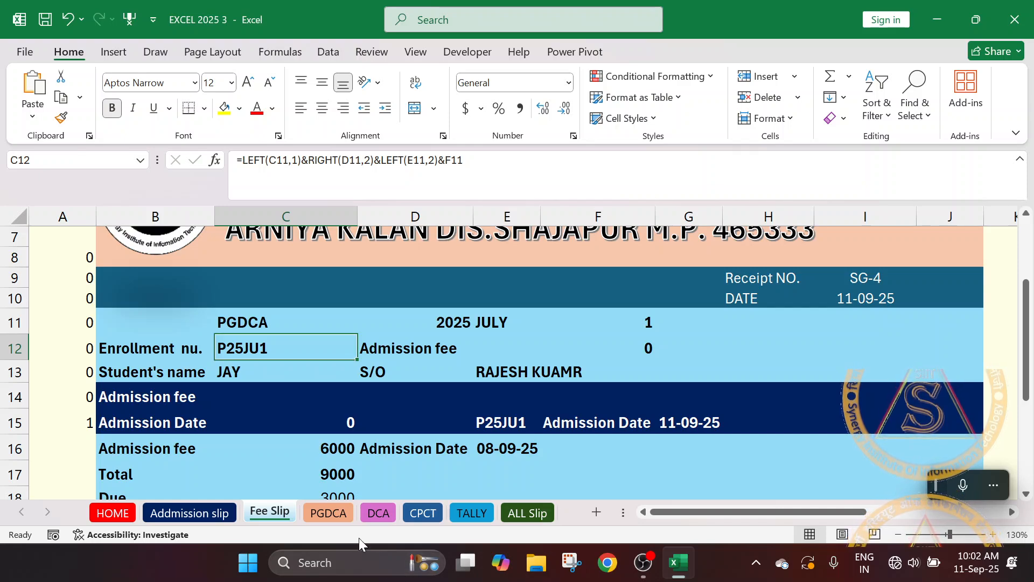
left_click(341, 516)
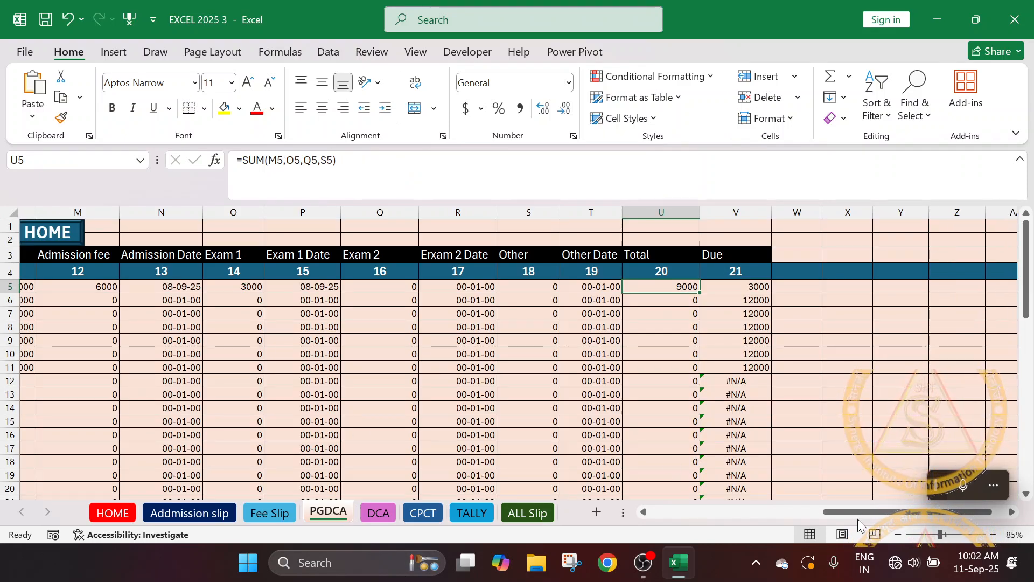
left_click_drag(858, 513, 663, 512)
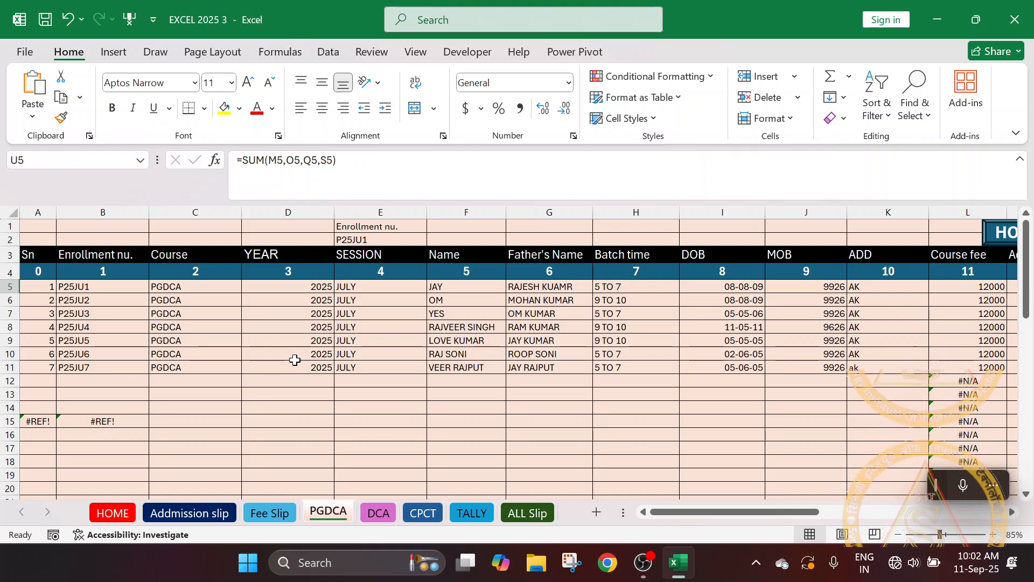
left_click(267, 514)
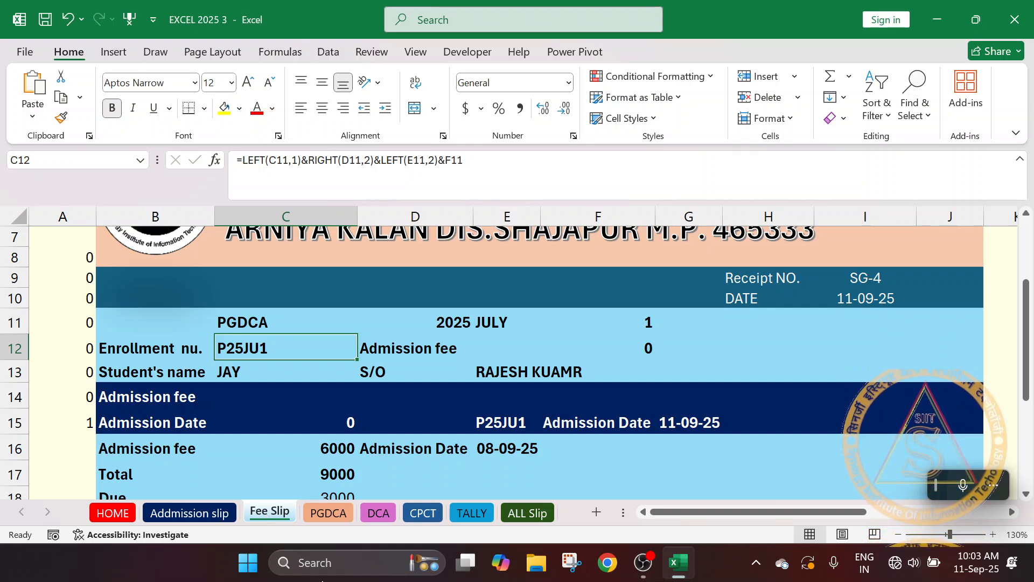
Examine the mobile number entries J5:J11 in the PGDCA sheet alongside the fee slip's enrollment lookup.
left_click(329, 513)
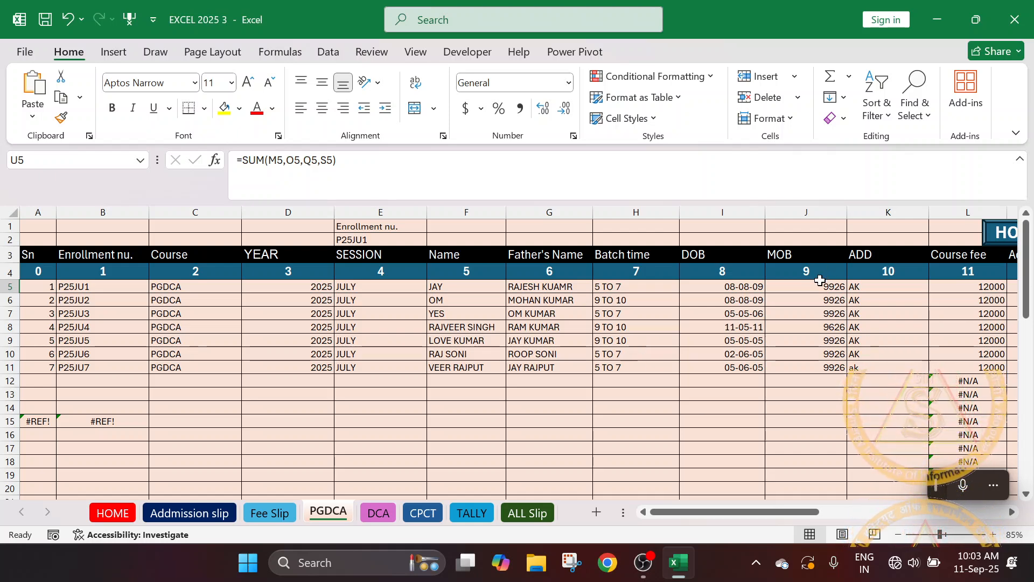
left_click_drag(820, 281, 813, 376)
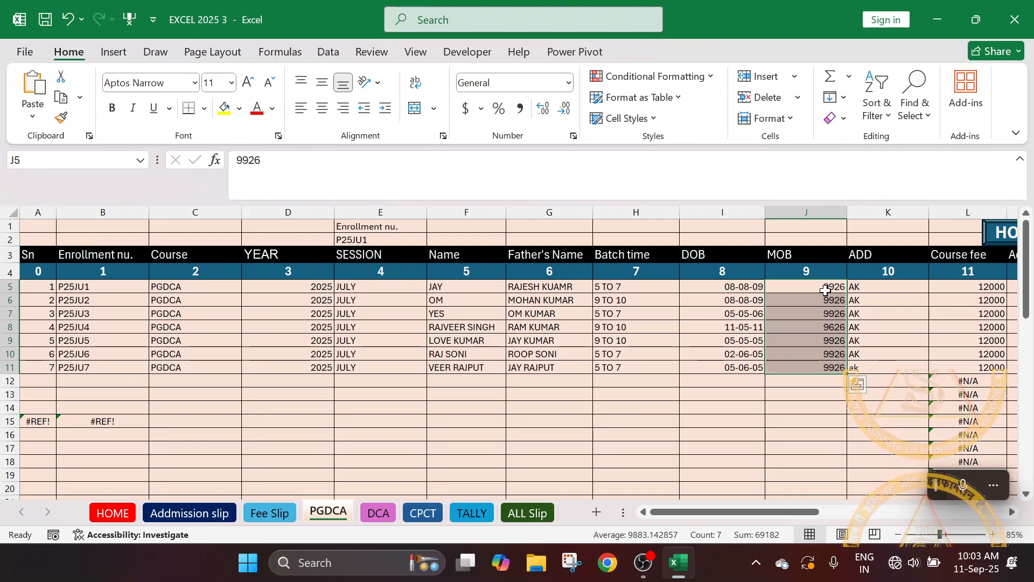
left_click(269, 513)
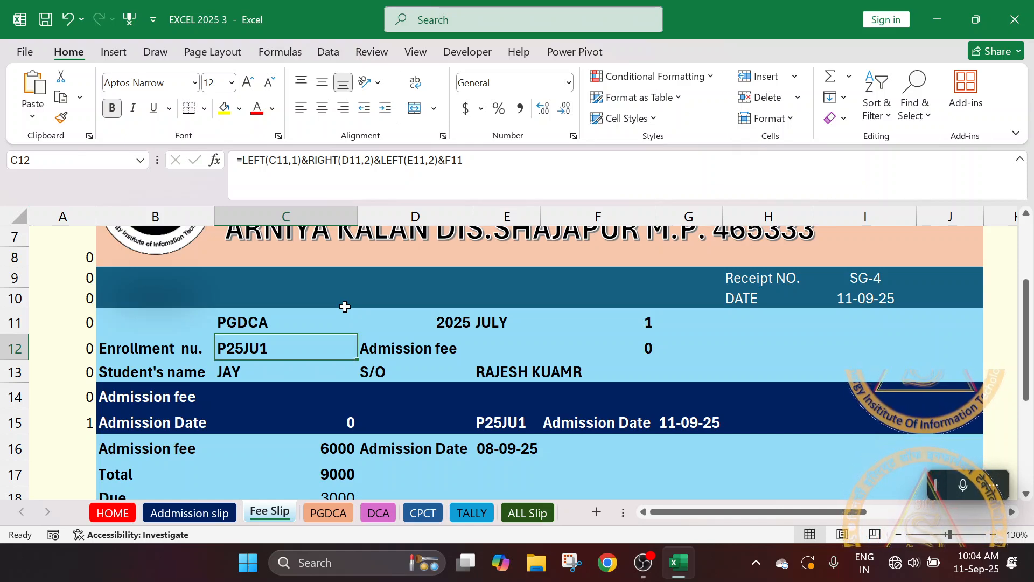
left_click(322, 515)
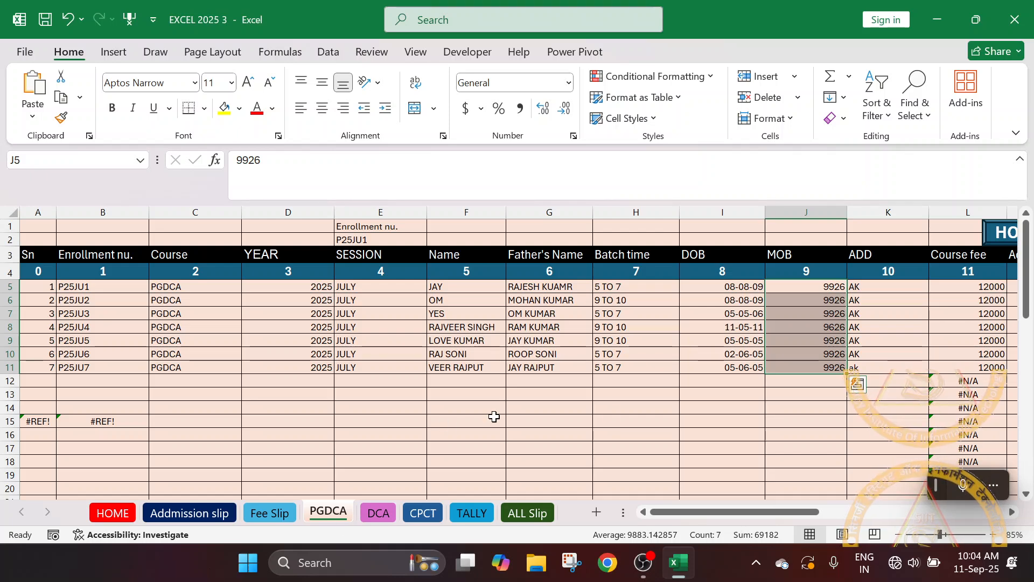
left_click(706, 416)
left_click_drag(776, 513, 808, 520)
left_click_drag(641, 291, 640, 362)
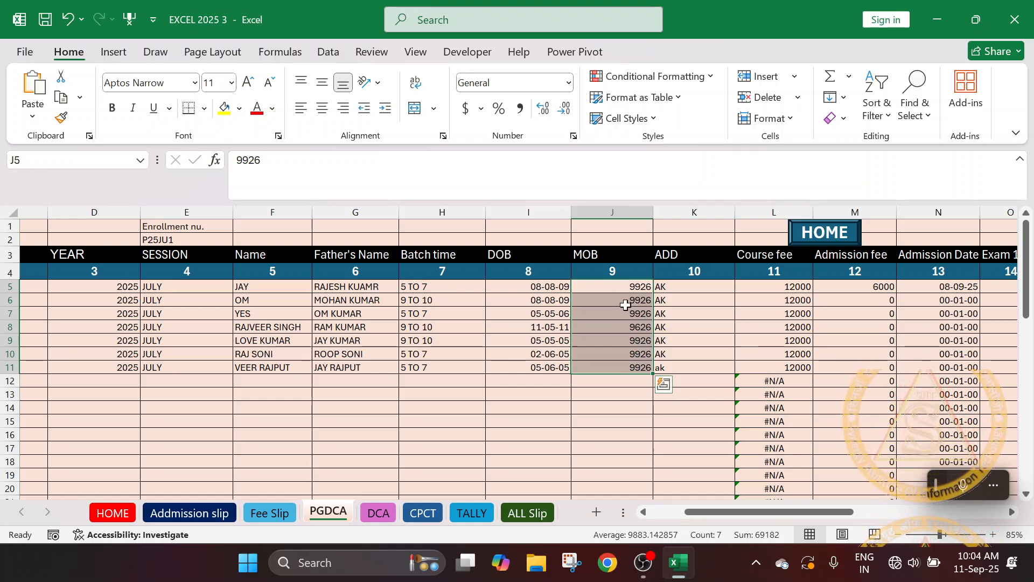
Replace the mobile numbers in J6 and J7 of the PGDCA sheet with different numbers.
left_click(626, 301)
type("96")
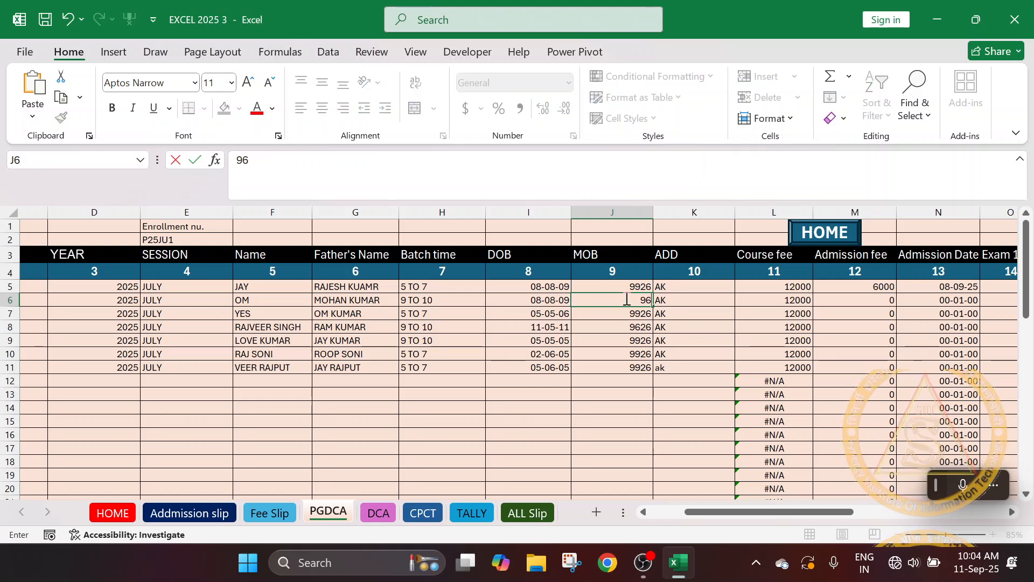
type("91")
key("Return")
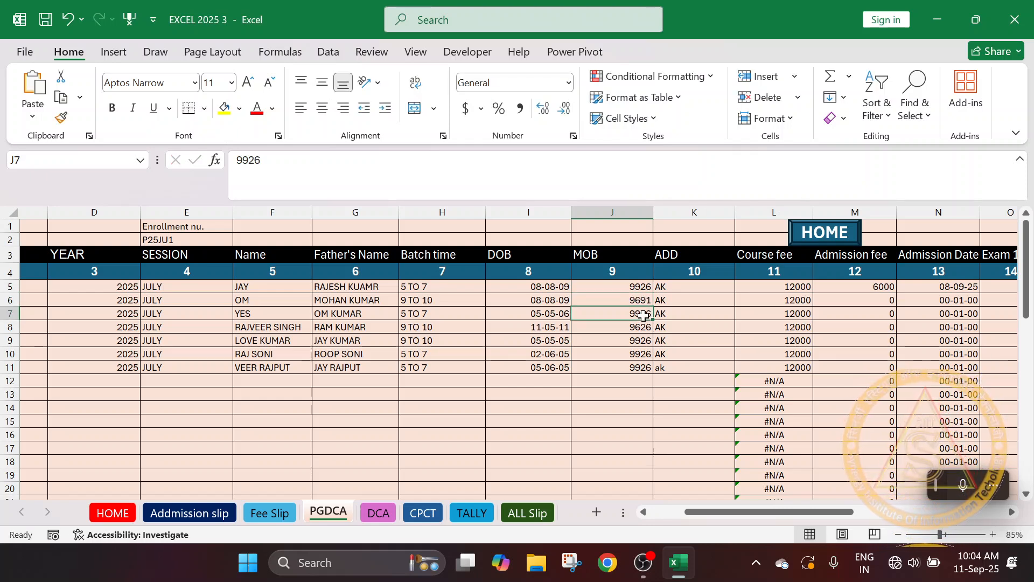
type("7888")
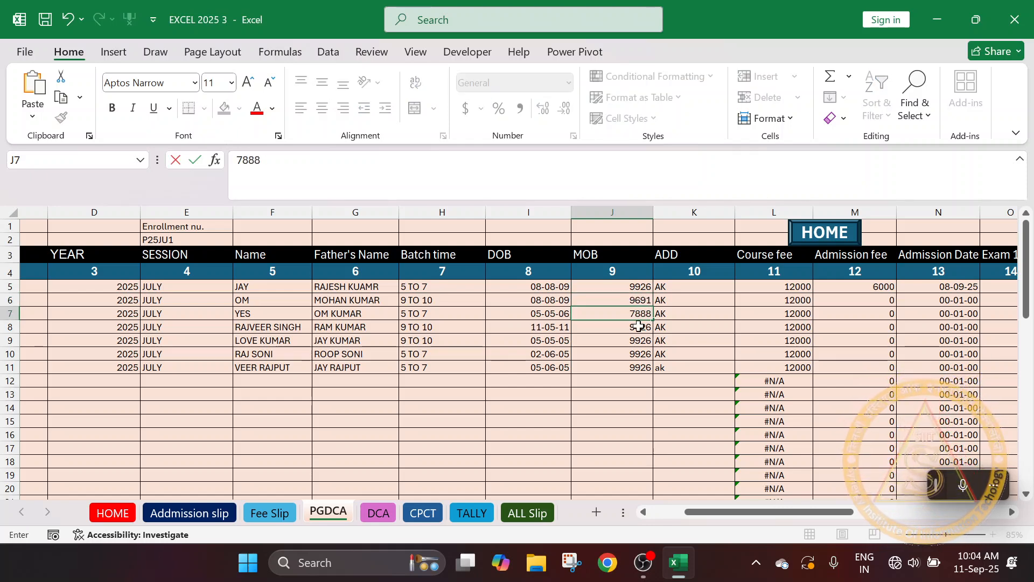
key("Return")
Enter a new four-digit mobile number in J8 of the MOB column.
type("99")
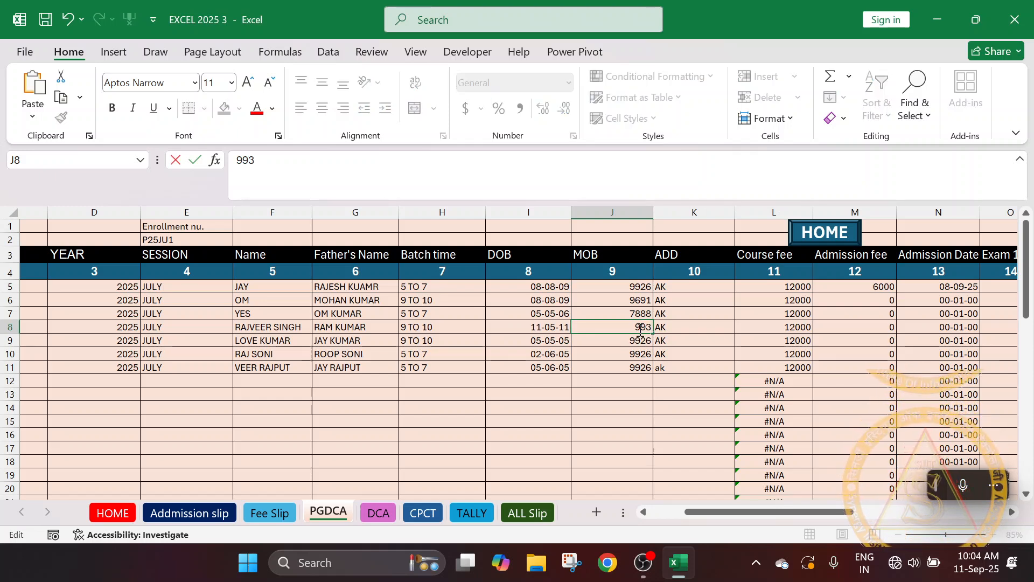
left_click(611, 342)
left_click(632, 324)
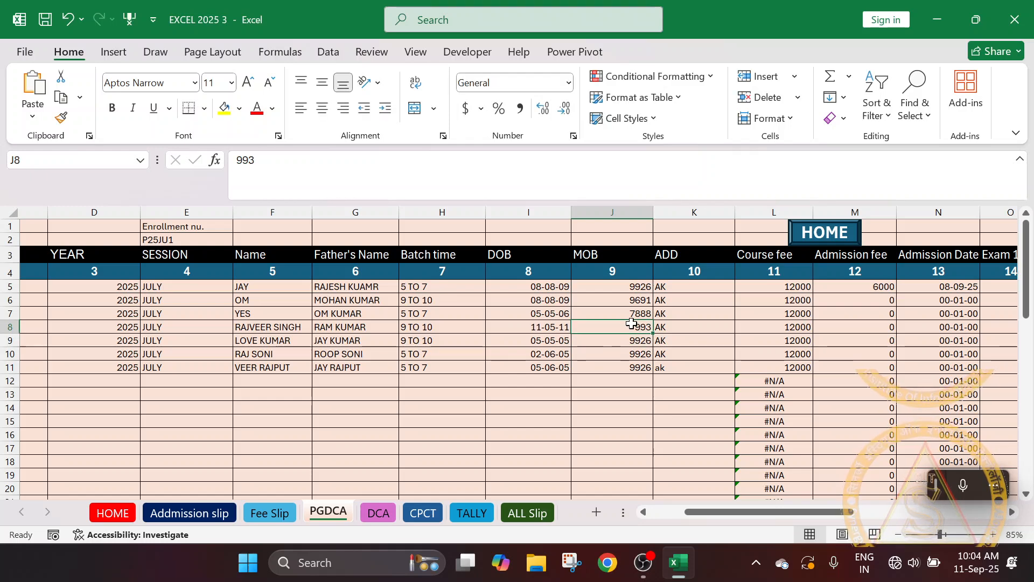
type("99")
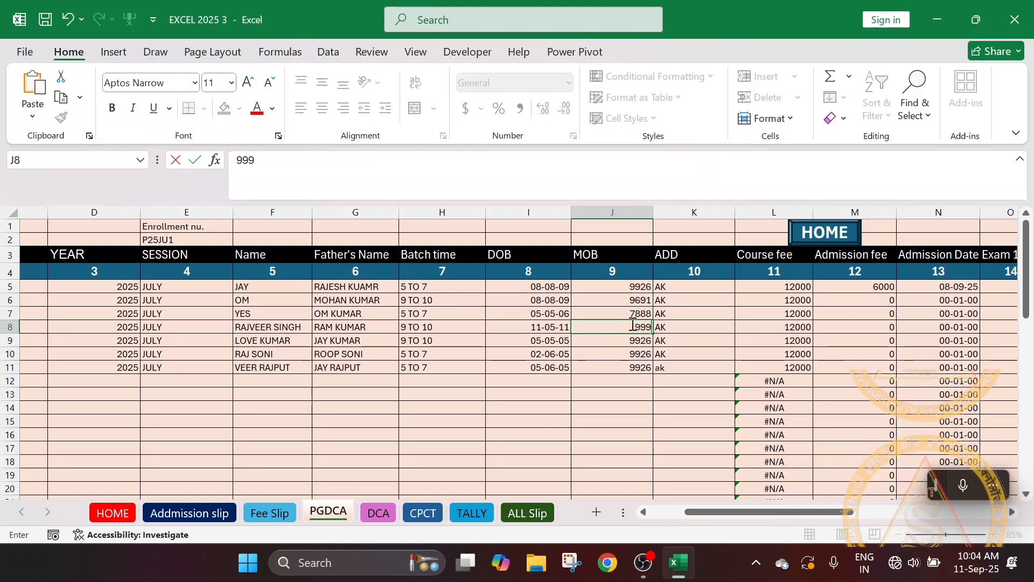
left_click(640, 342)
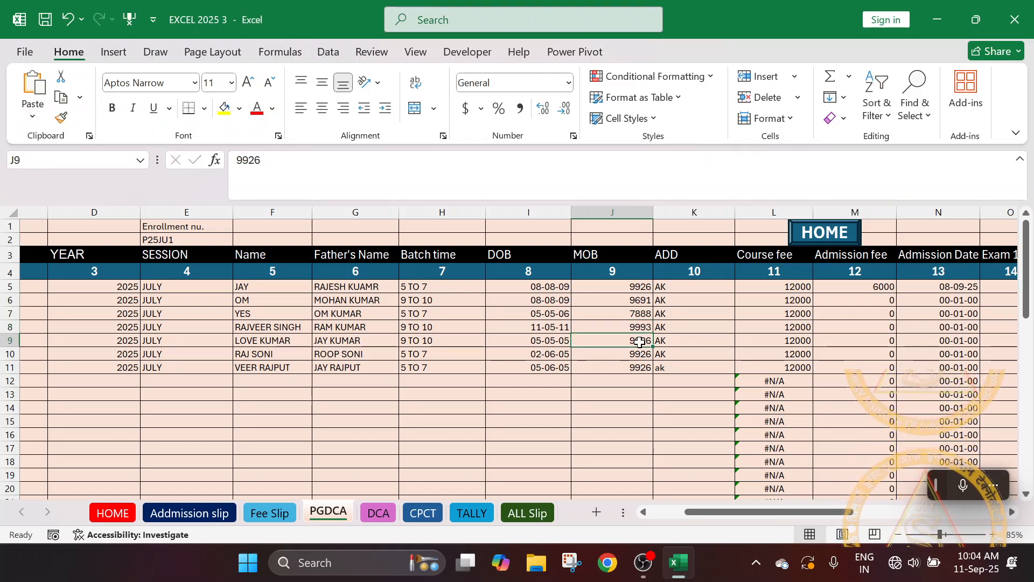
Enter different mobile numbers in J9 and J10 of the MOB column.
type("9827")
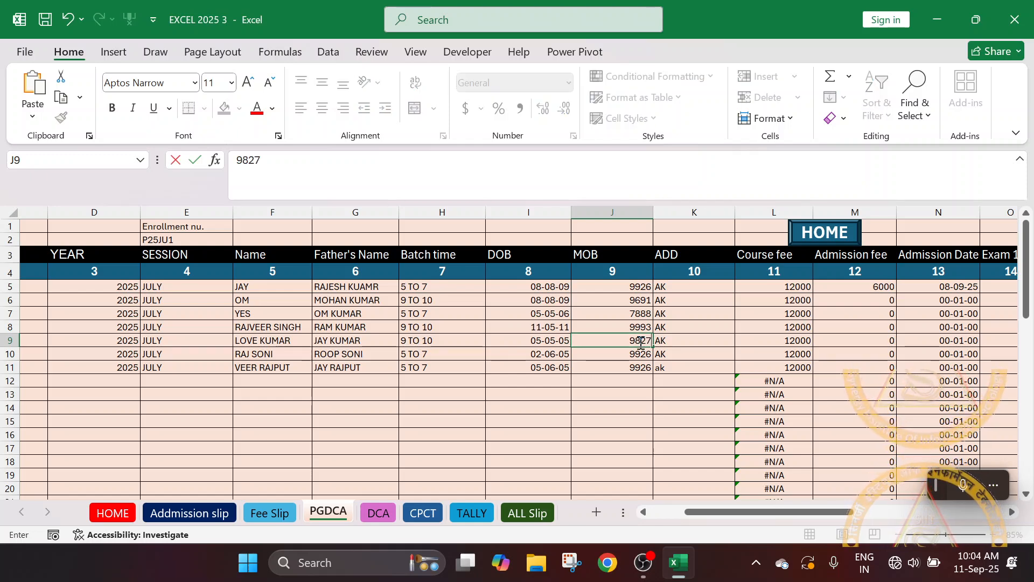
left_click(637, 356)
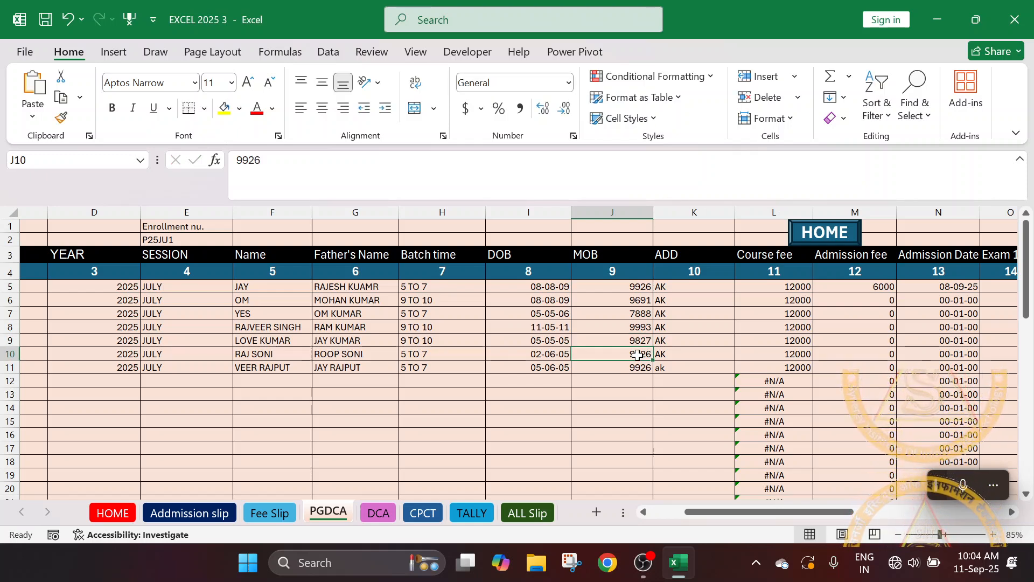
type("8878")
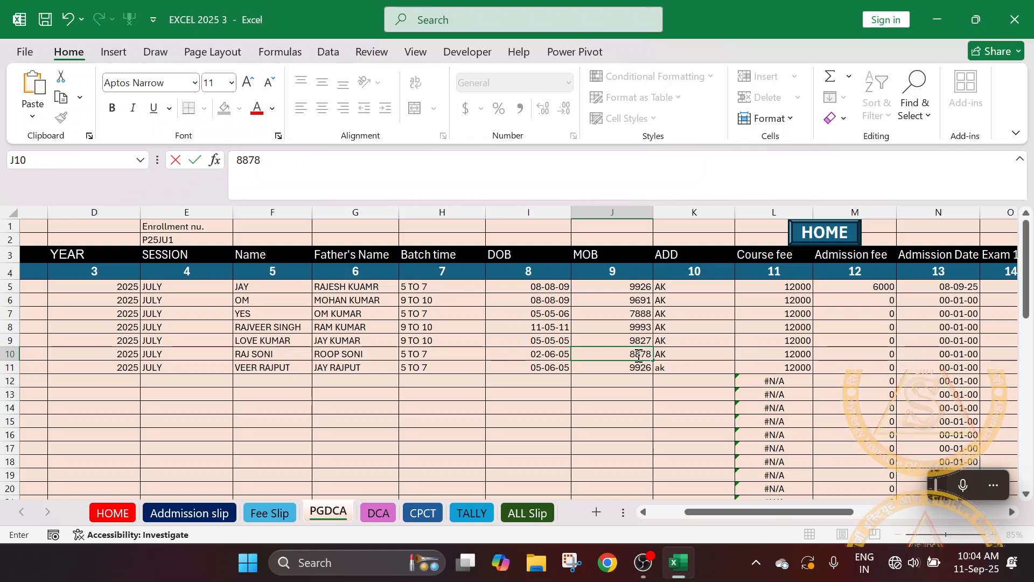
left_click(638, 367)
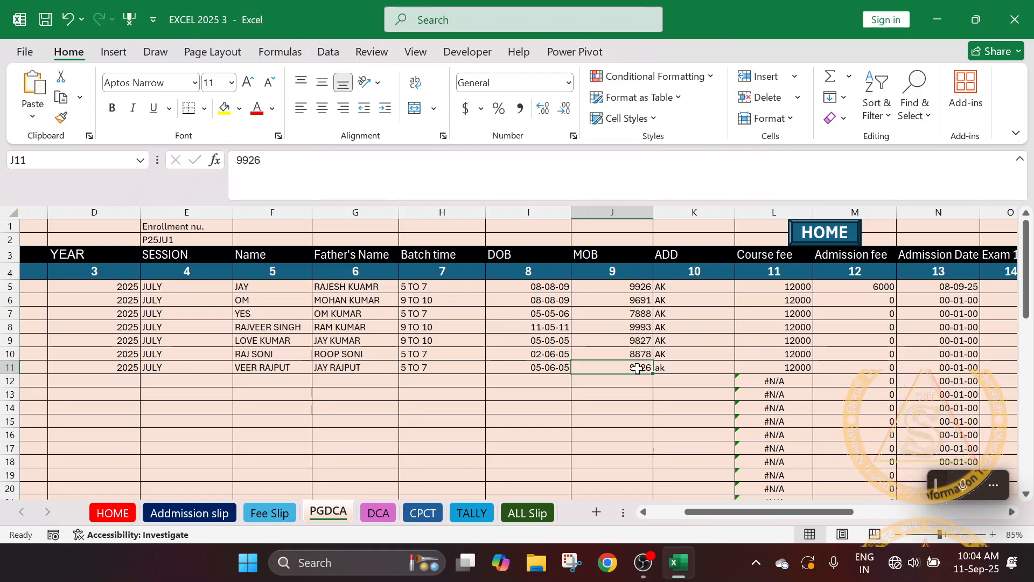
Enter a different four-digit mobile number in J11, the last student's MOB entry.
type("7773")
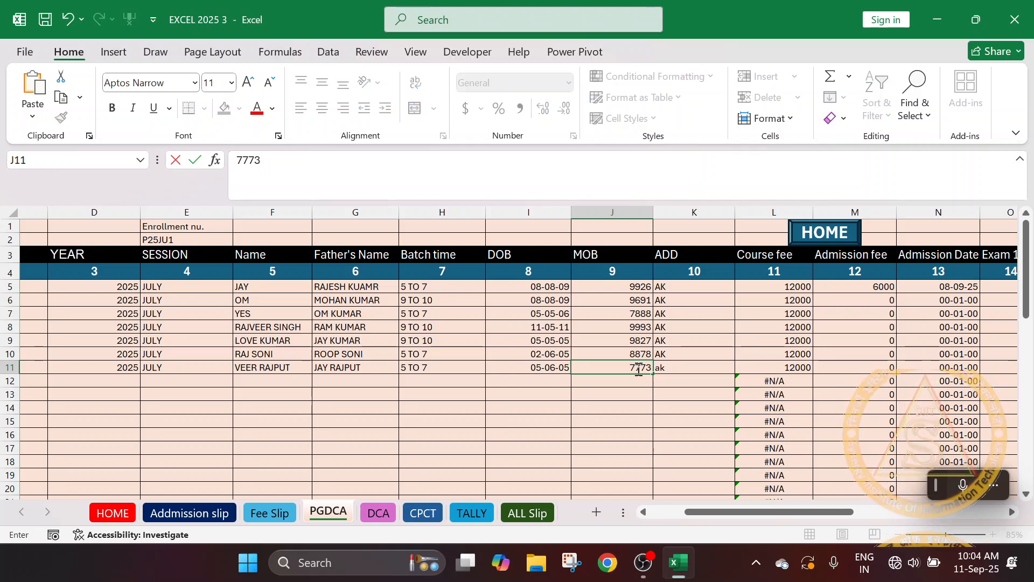
left_click(638, 419)
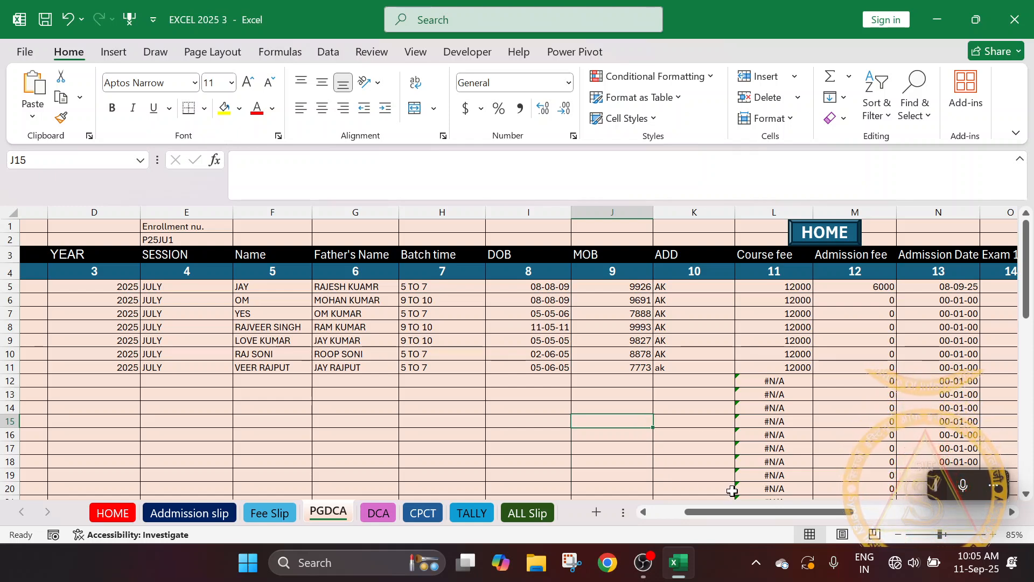
Link cell X8, outside the student table, to the MOB header with the formula =J3.
left_click_drag(728, 510, 922, 506)
left_click(774, 327)
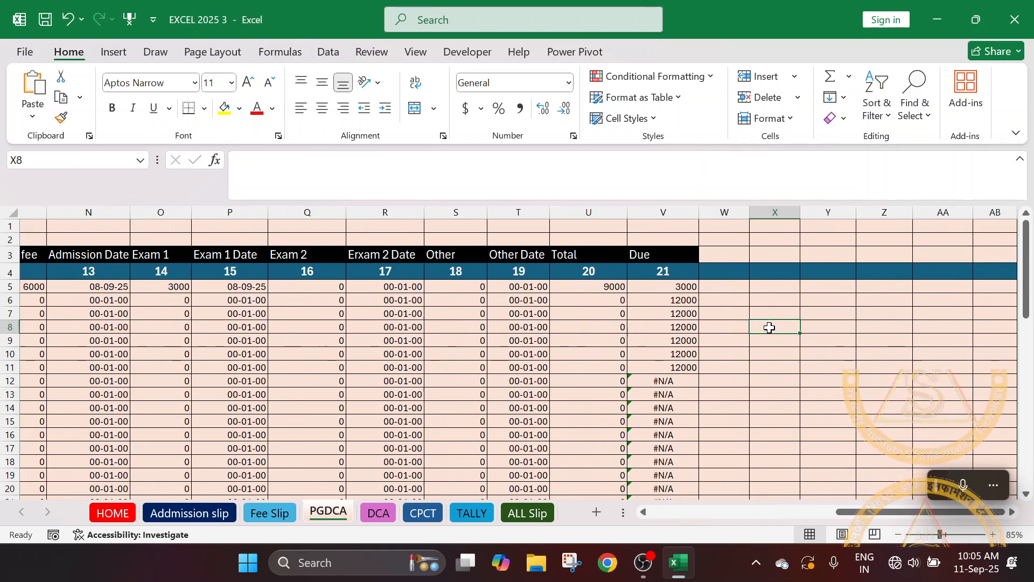
type("=")
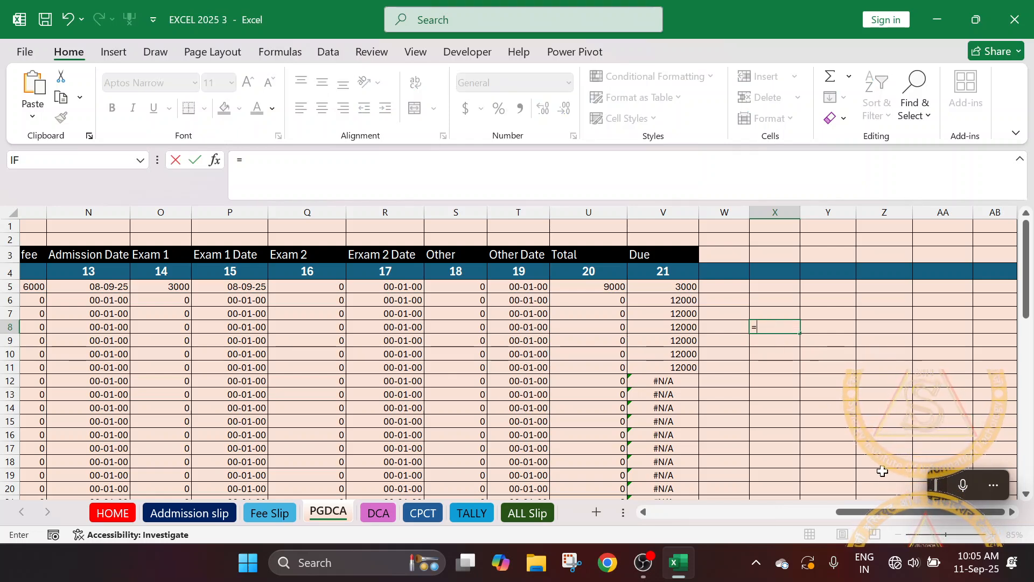
left_click_drag(891, 515, 788, 518)
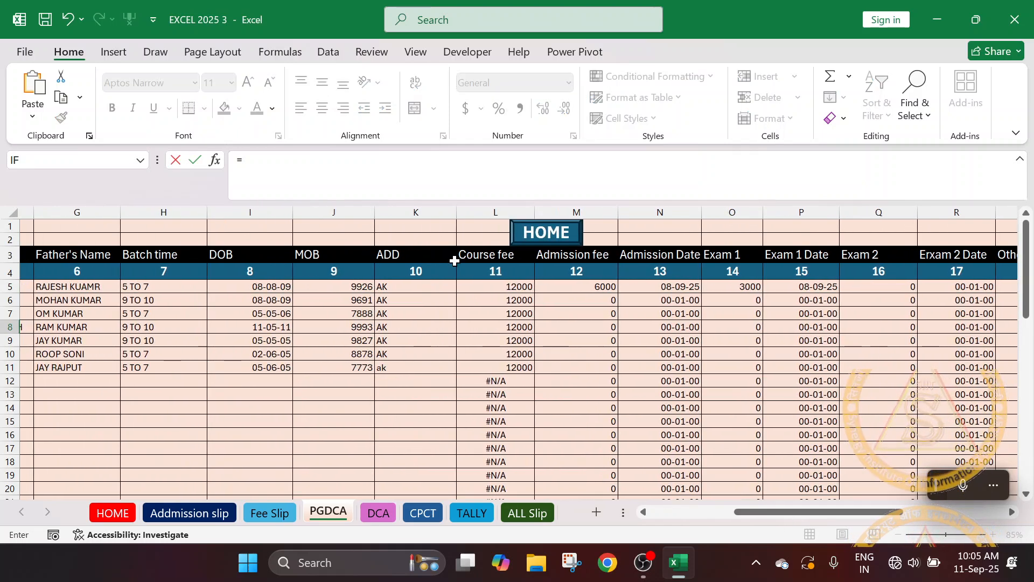
left_click(329, 255)
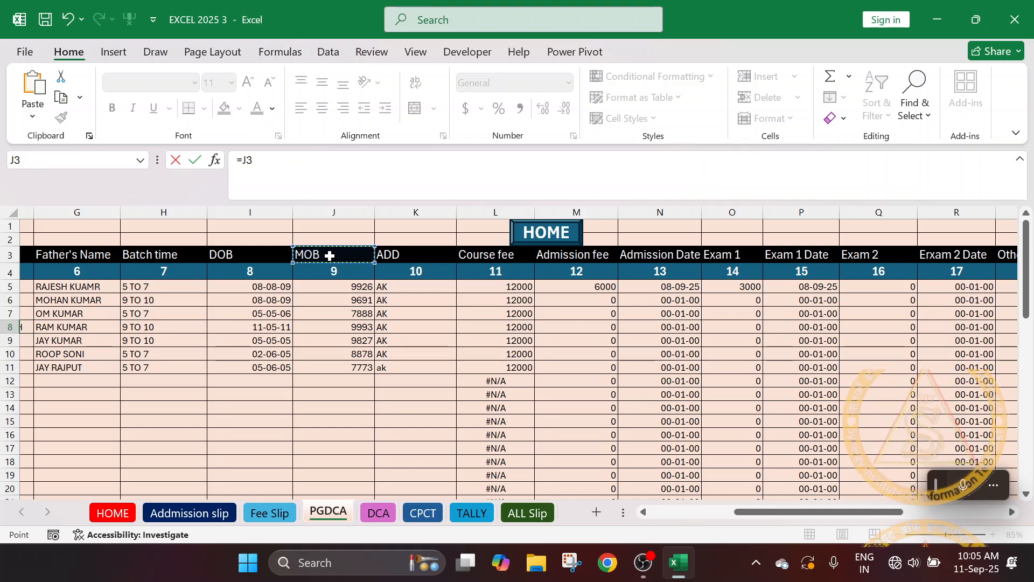
key("Return")
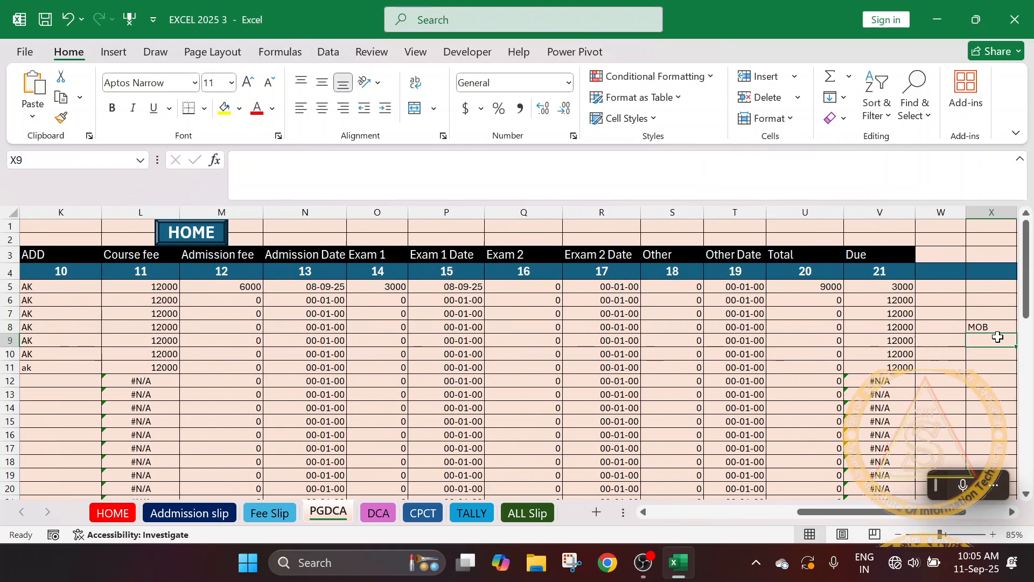
Re-enter the reference to the MOB header J3 in cell X8.
left_click(1003, 327)
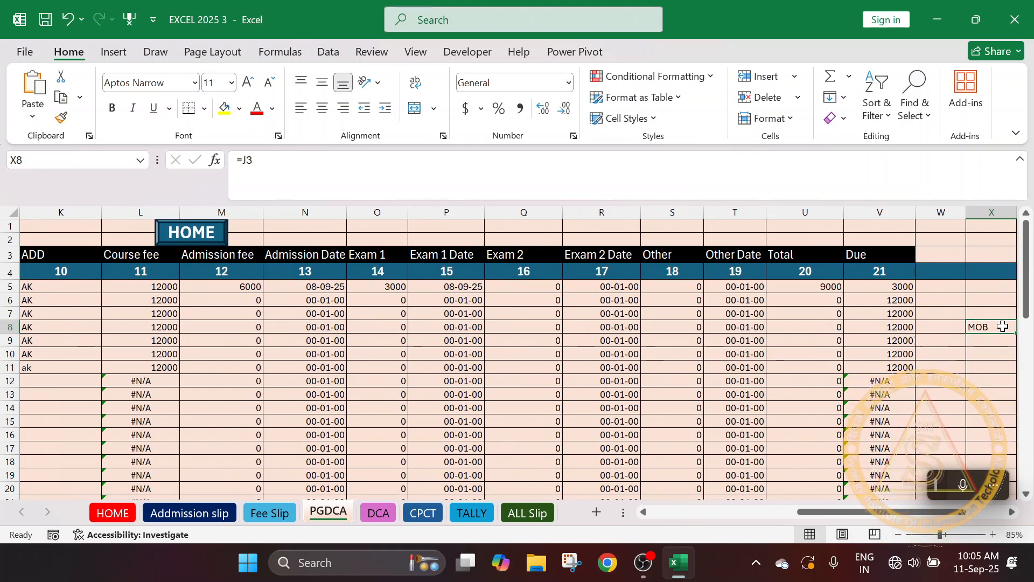
type("=")
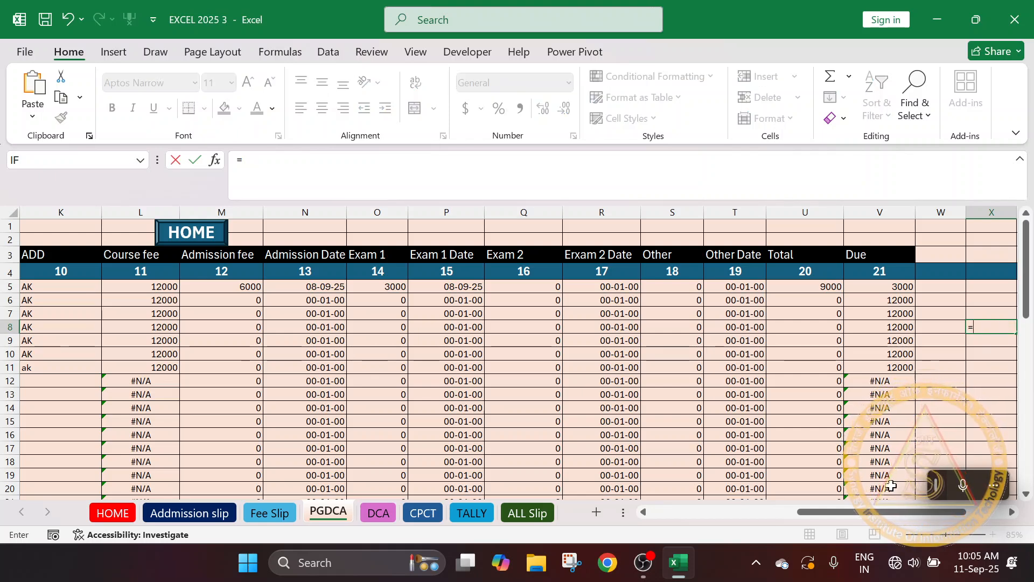
left_click_drag(892, 512, 740, 512)
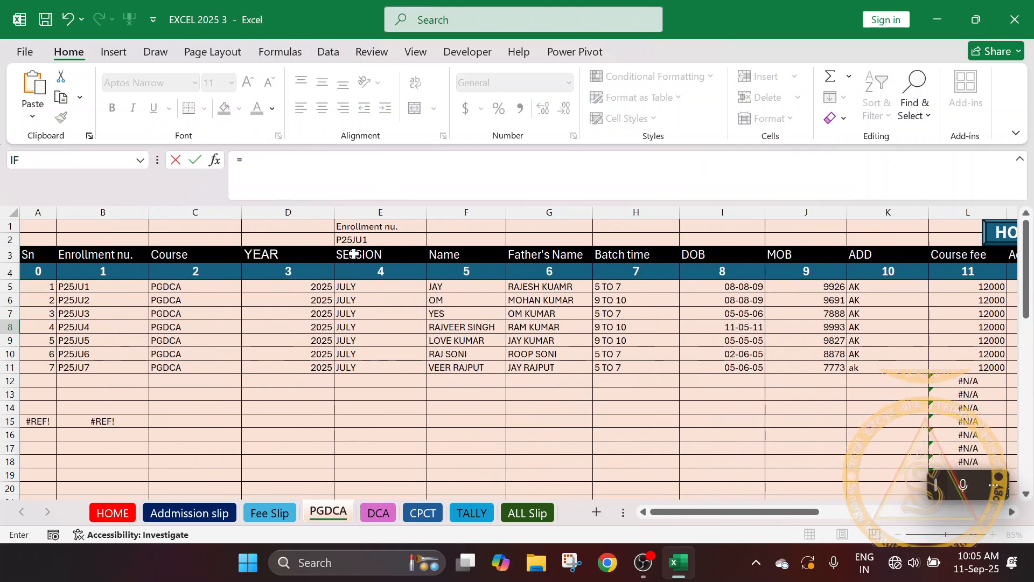
left_click(790, 251)
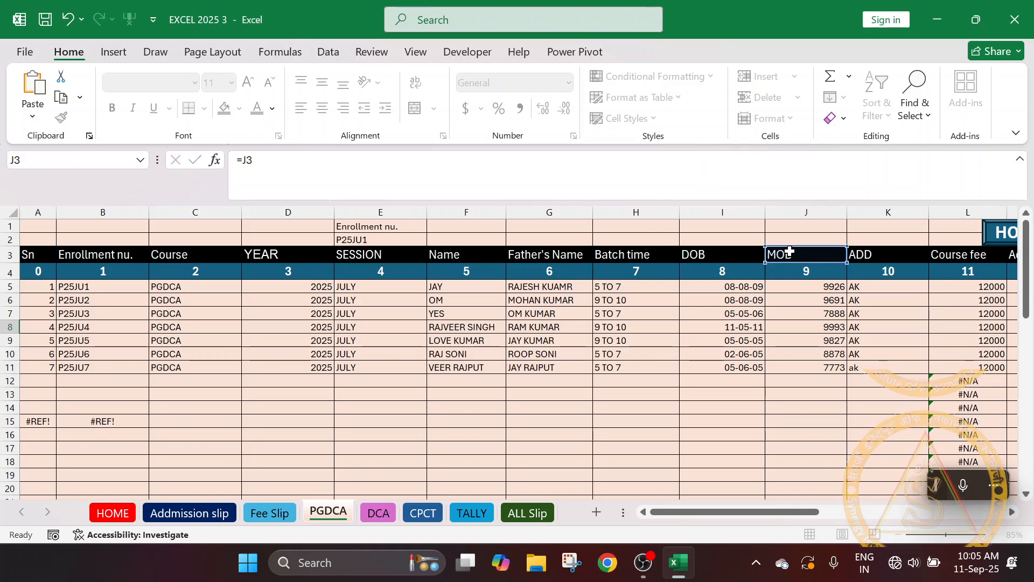
key("Return")
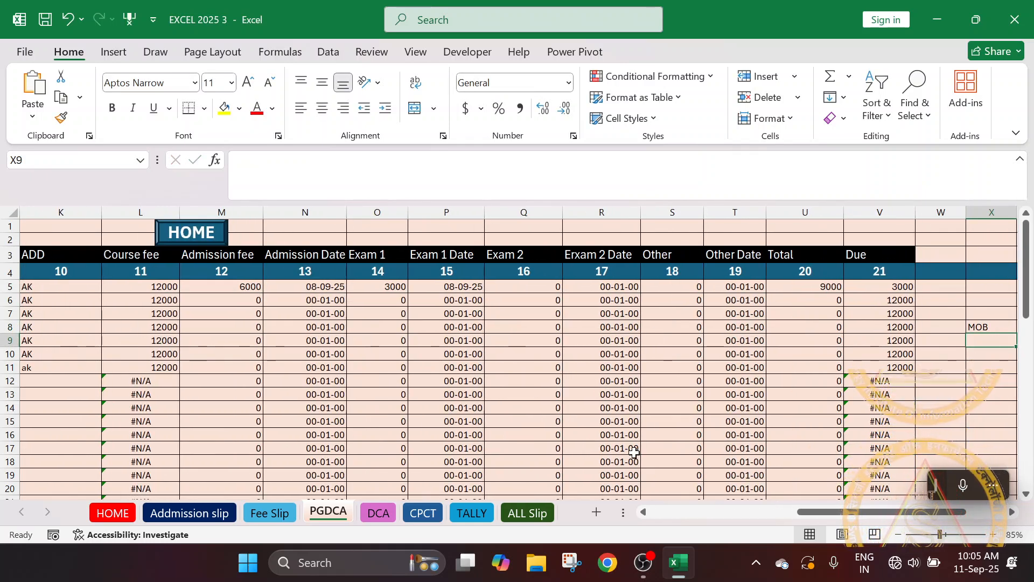
Enter the mobile number from J6 in X9, beneath the MOB criteria header.
left_click_drag(861, 515, 777, 513)
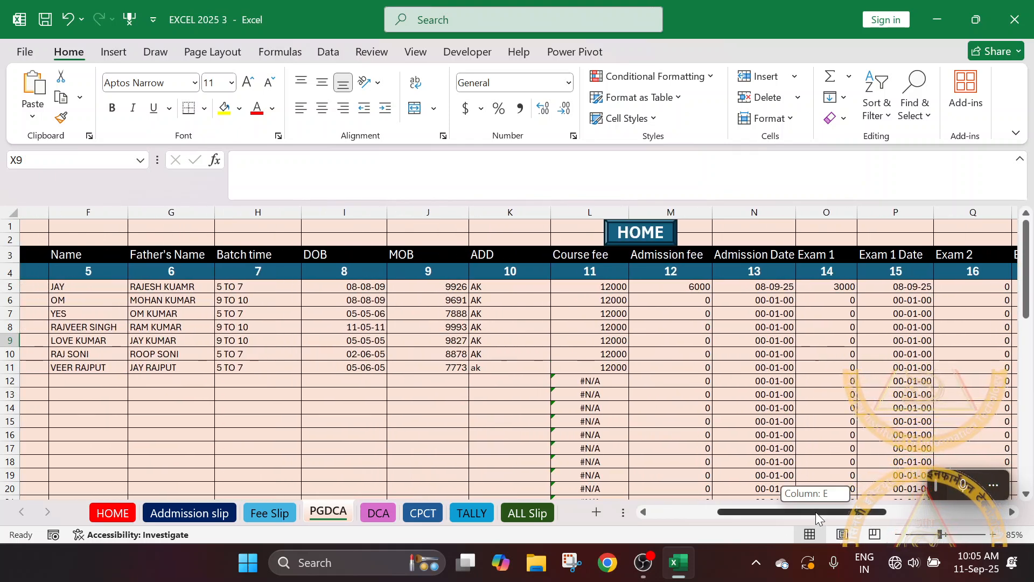
left_click_drag(815, 512, 949, 499)
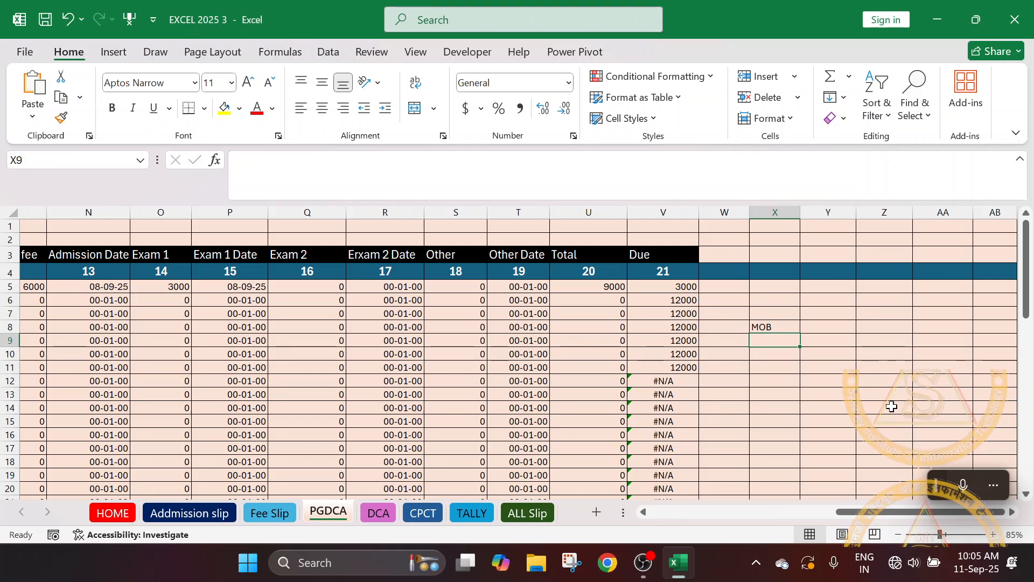
type("9691")
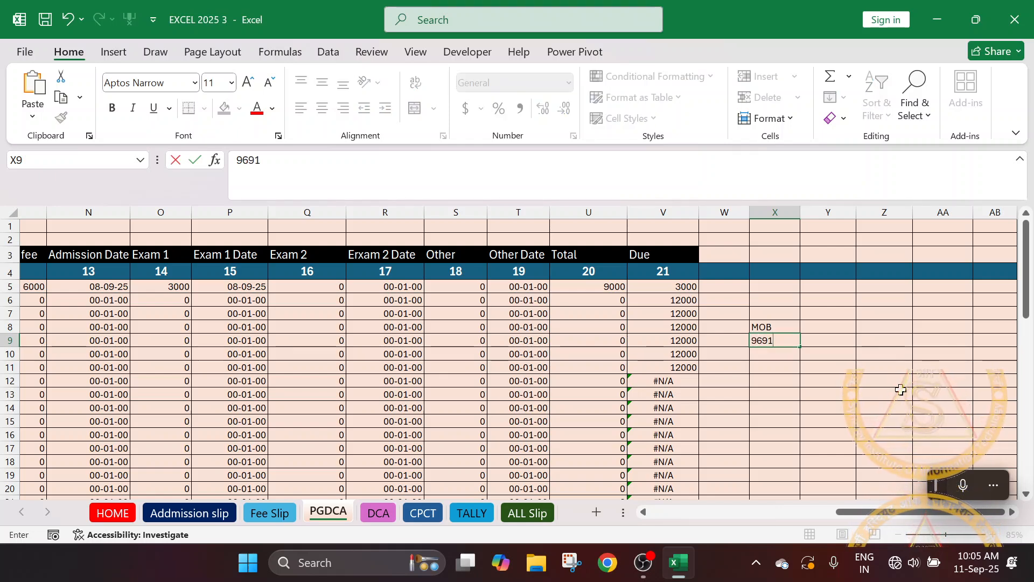
left_click(898, 389)
left_click(767, 339)
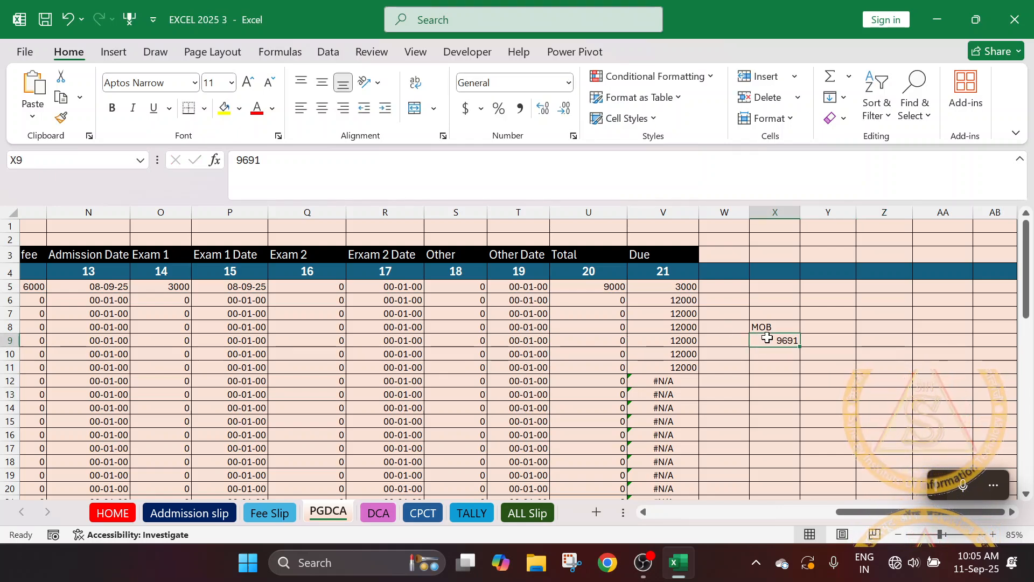
Begin a DGET formula in Y11 with B3:J11, from Enrollment nu. to MOB, as its database range.
left_click(842, 365)
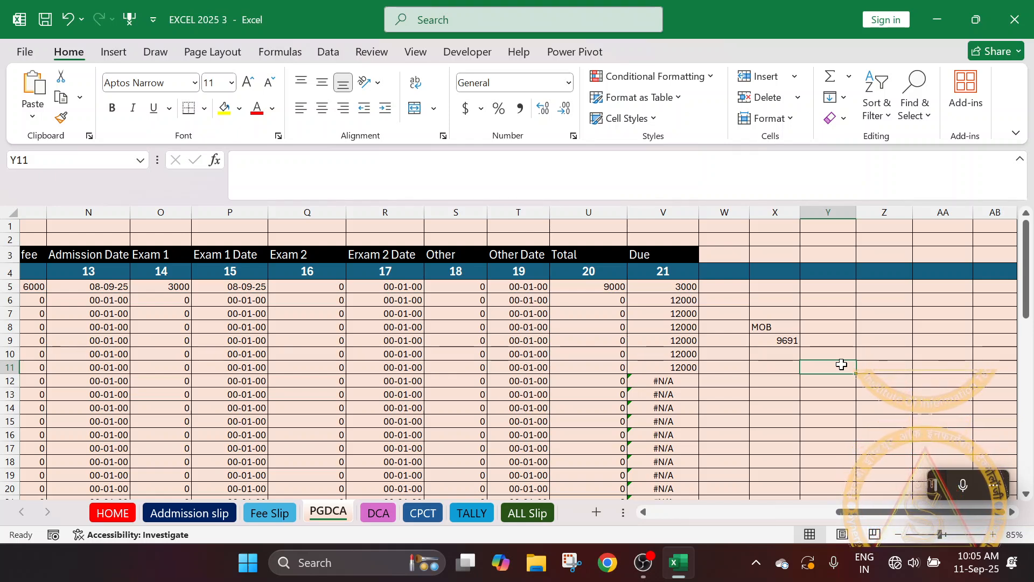
type("=")
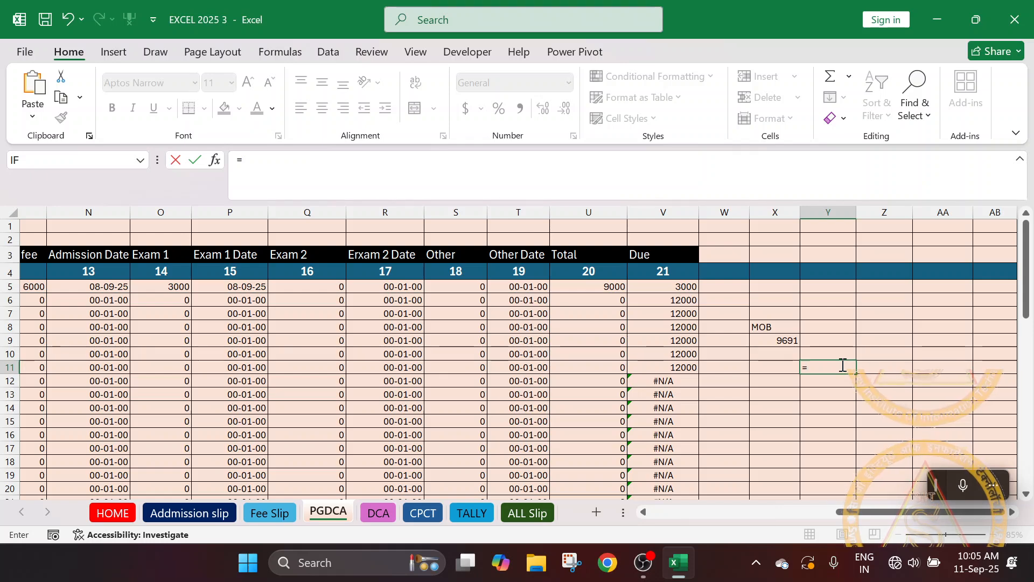
type("DG")
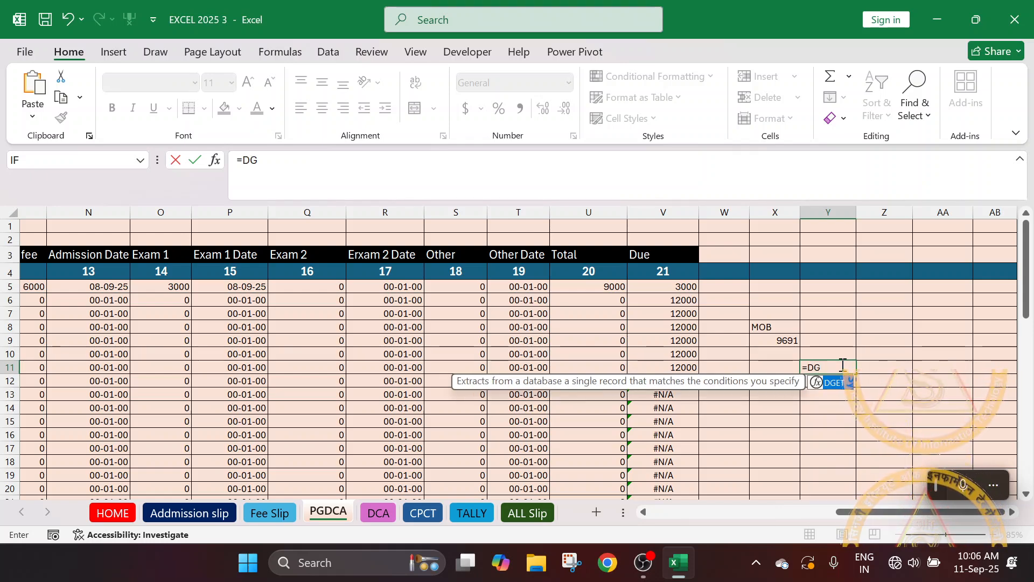
key("Tab")
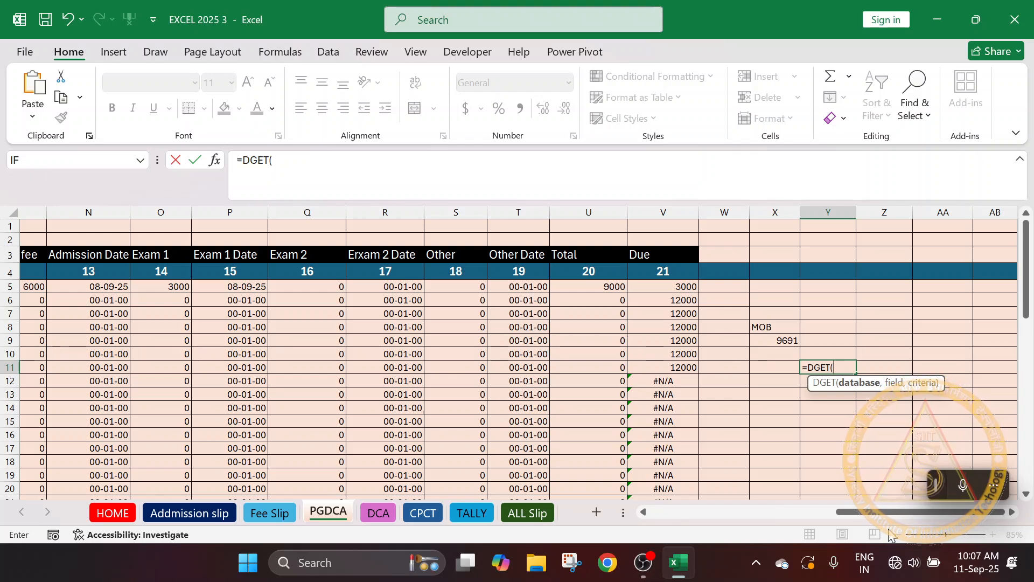
left_click_drag(888, 512, 696, 526)
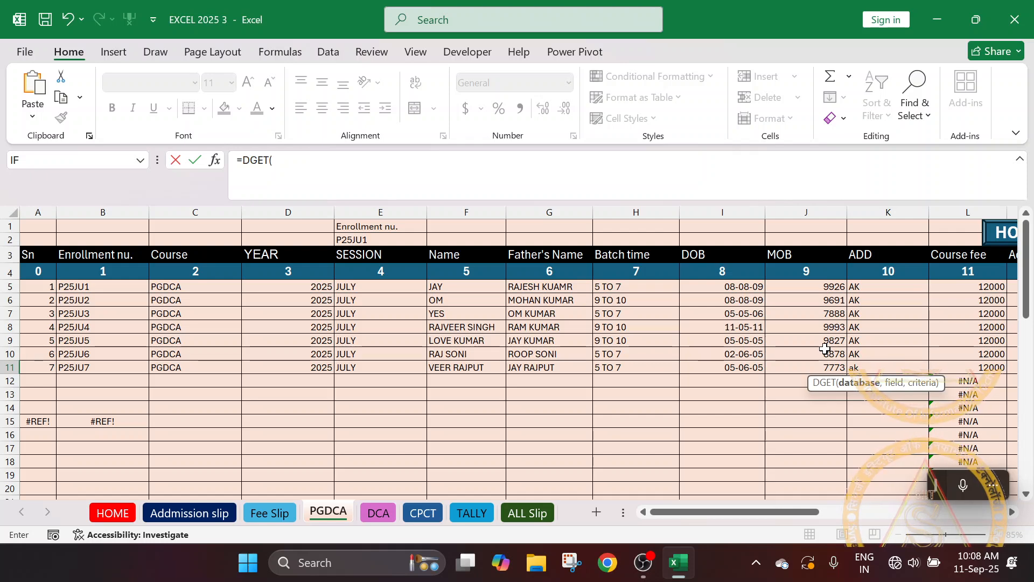
left_click_drag(813, 254, 809, 366)
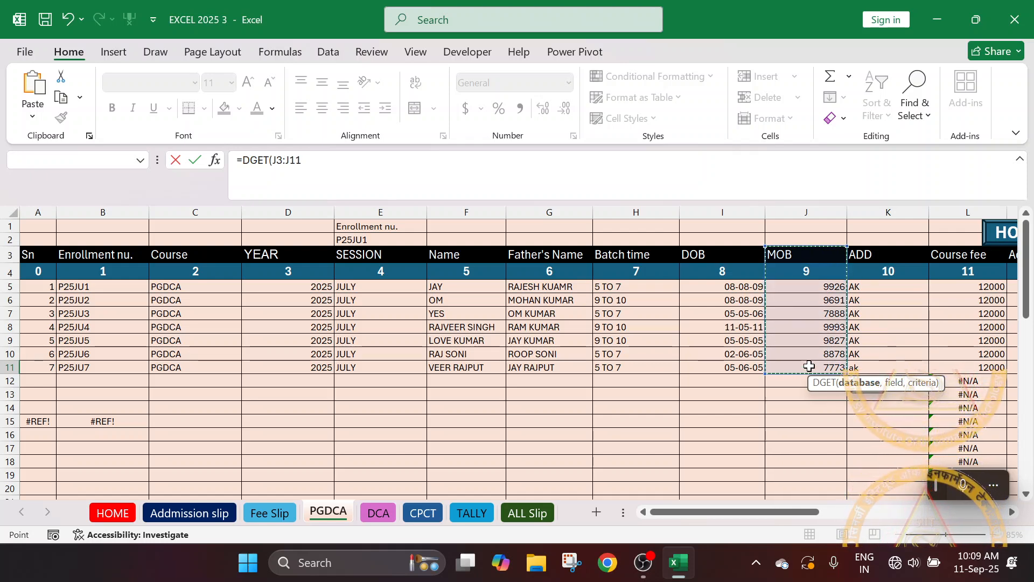
left_click_drag(96, 255, 71, 364)
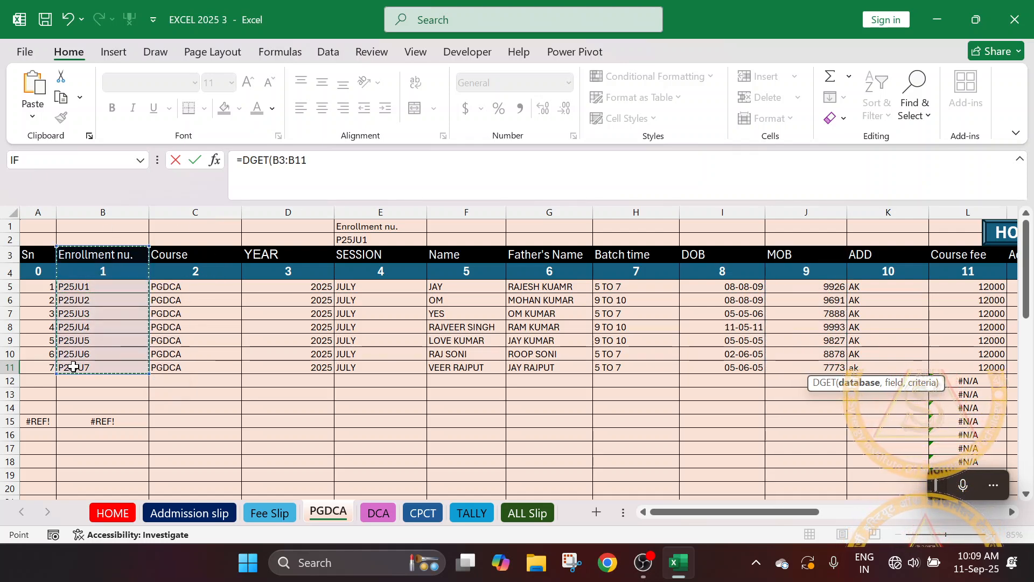
left_click_drag(806, 254, 89, 372)
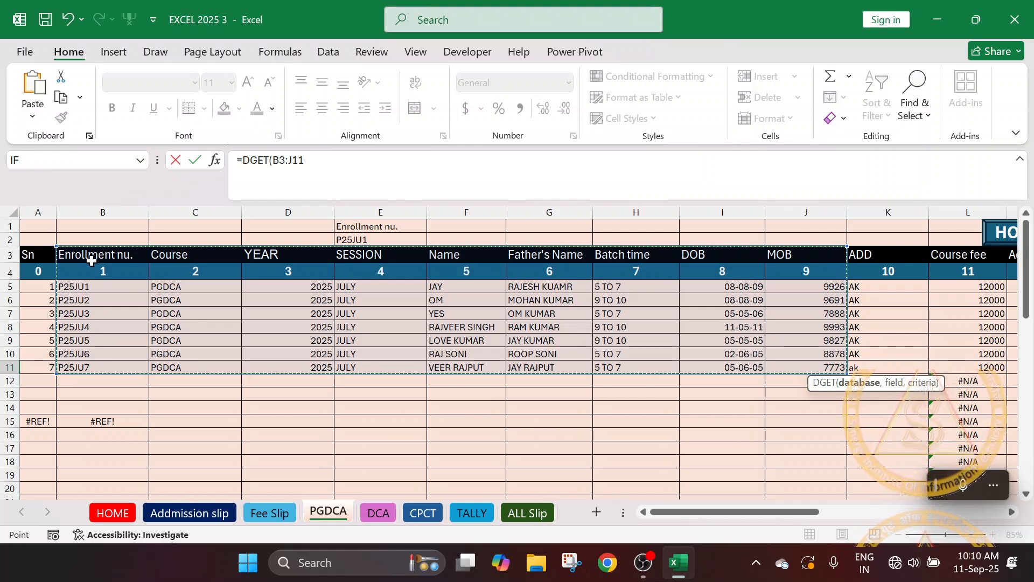
Rework the database argument of the DGET formula in Y11 to B3:J11:J130000.
left_click_drag(72, 252, 89, 328)
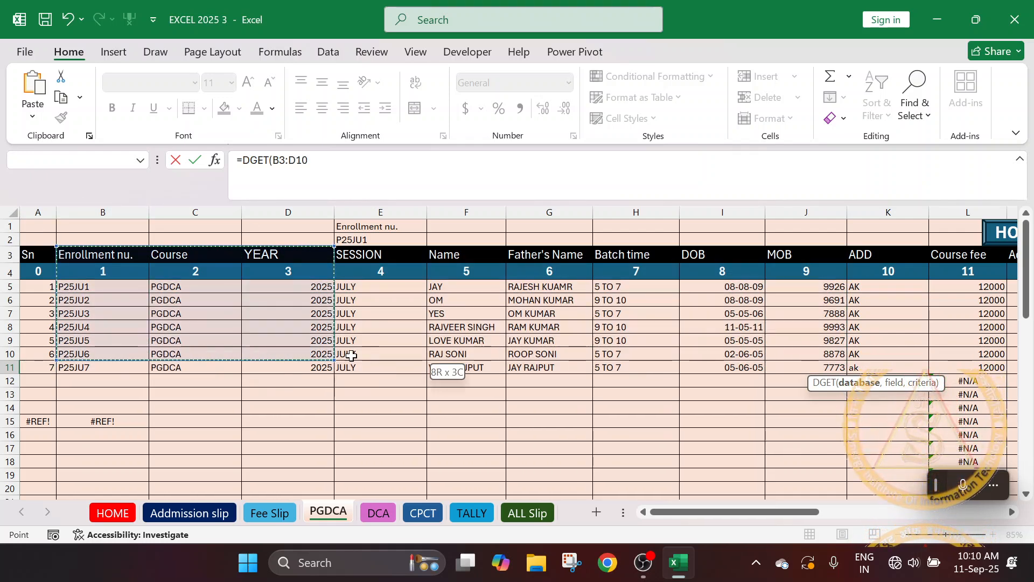
left_click_drag(351, 356, 830, 380)
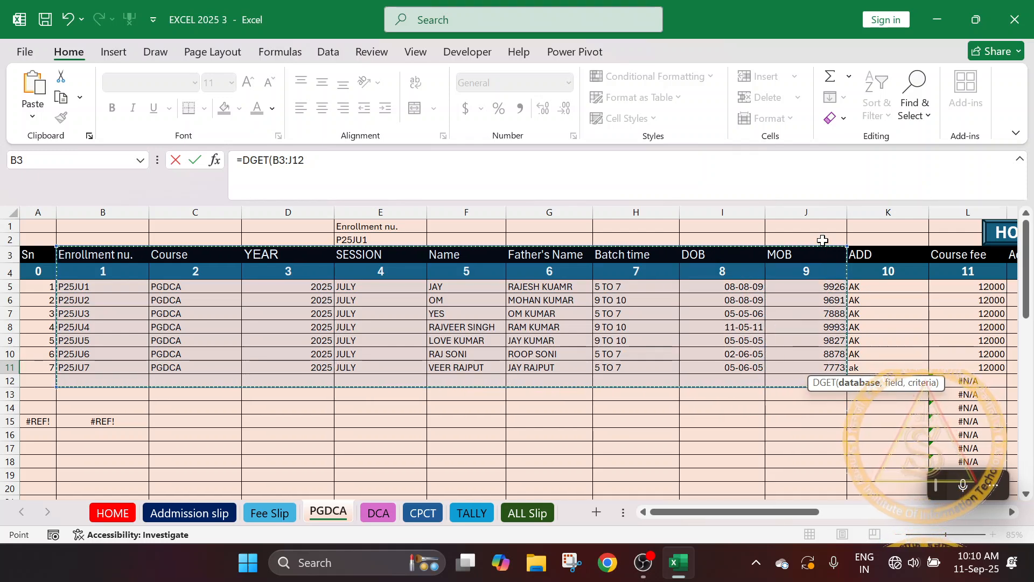
mouse_move(823, 241)
left_mouse_down()
mouse_move(797, 335)
mouse_move(790, 277)
mouse_move(804, 247)
left_mouse_up()
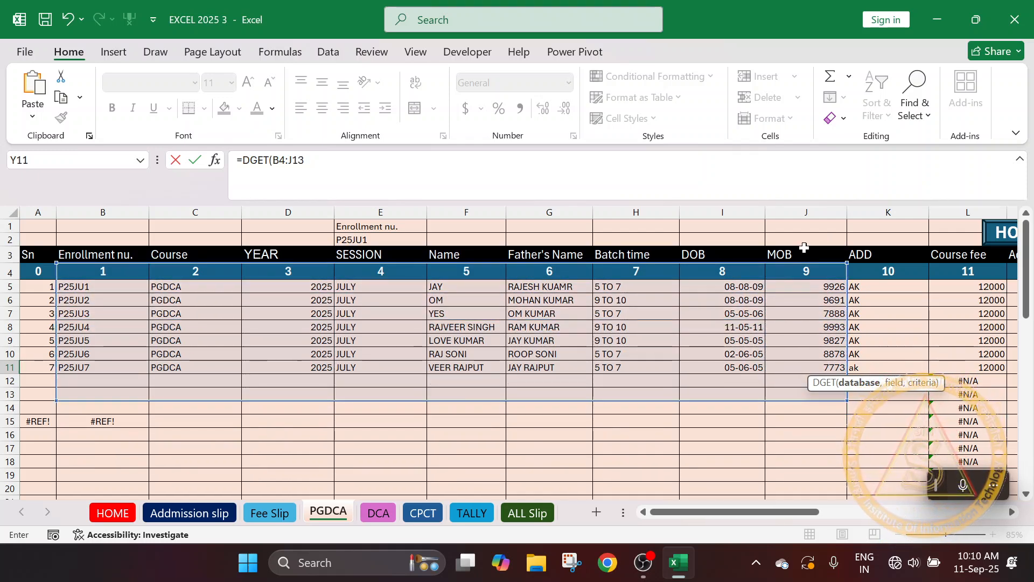
key("Return")
left_click(630, 256)
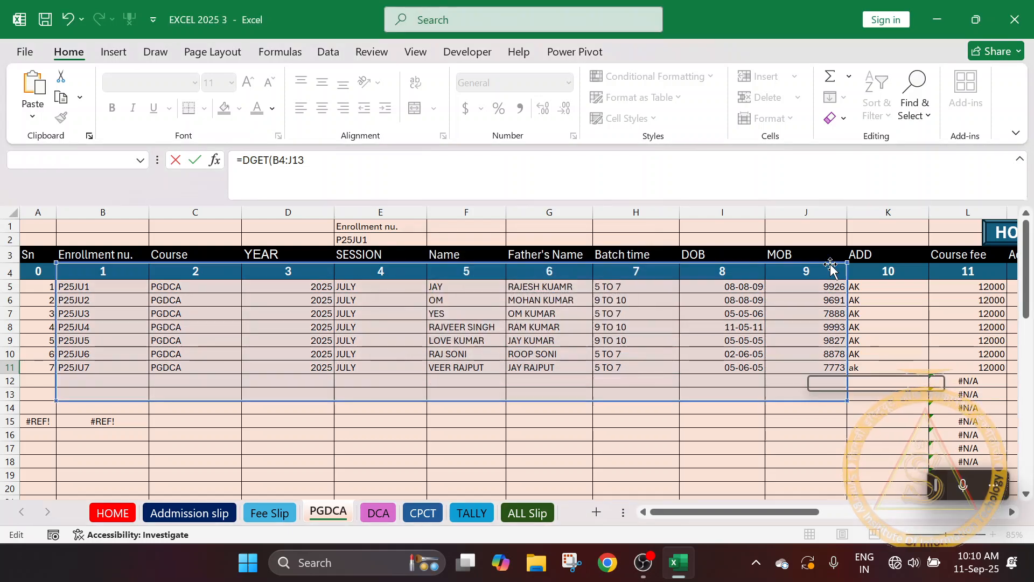
left_click_drag(817, 254, 86, 369)
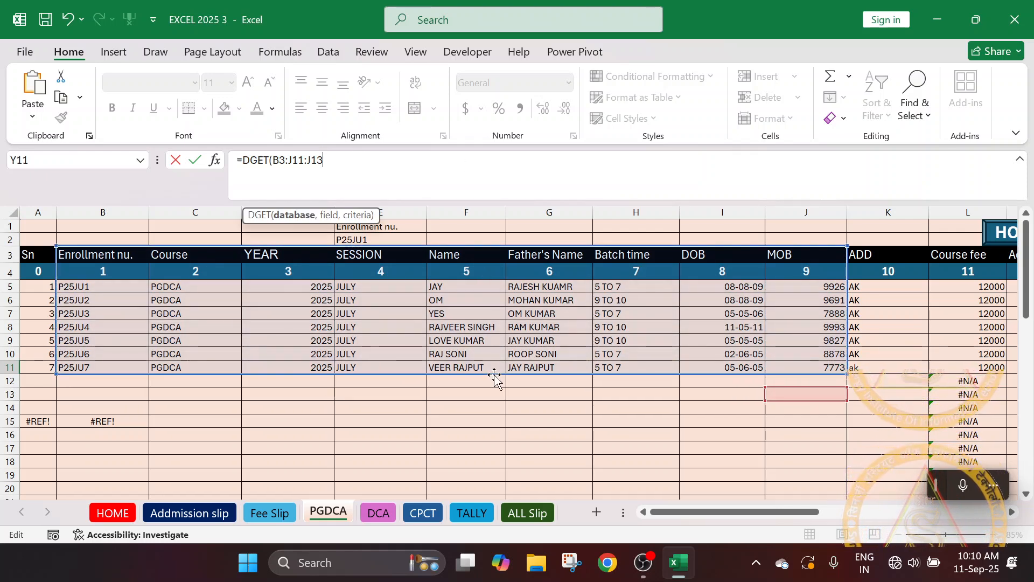
type("0")
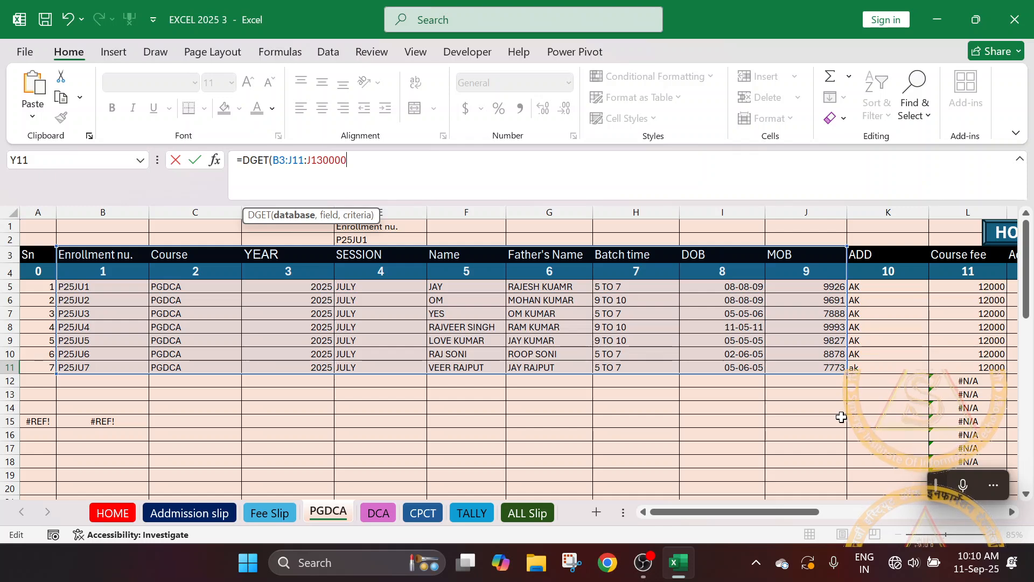
type("000")
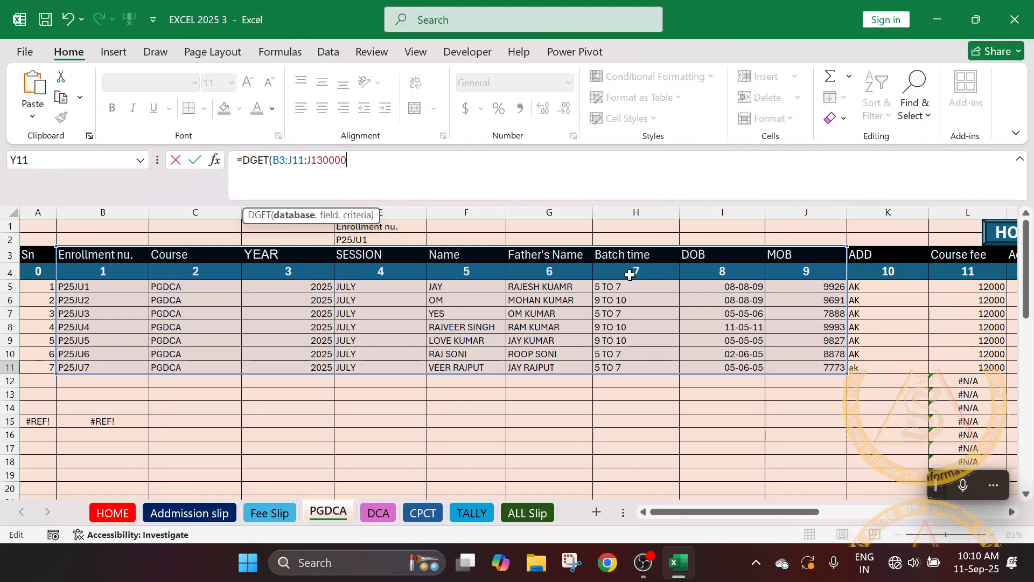
Complete the DGET formula in Y11 with B4 as the field and X8:X9 as the criteria range.
type(",")
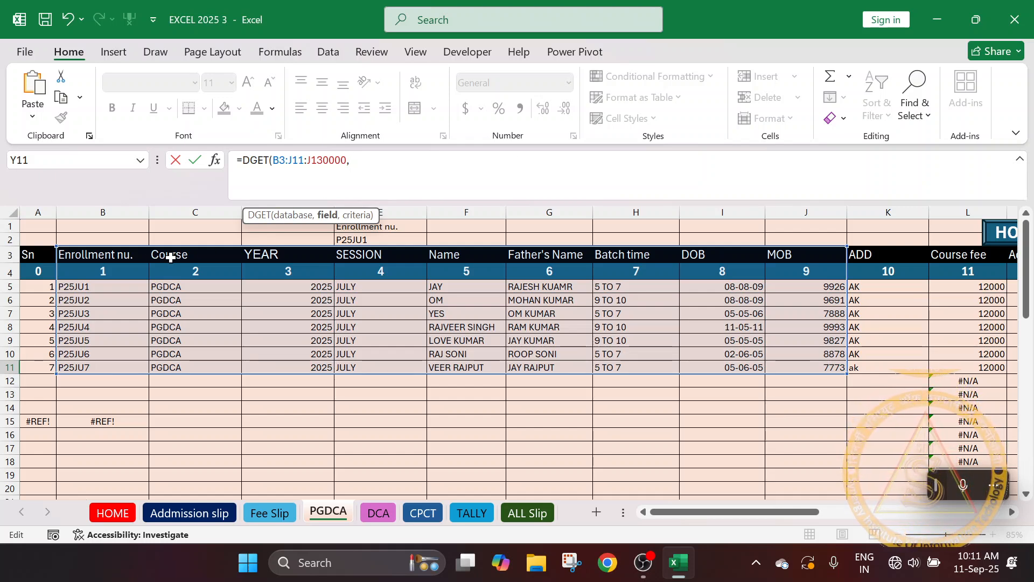
left_click(110, 270)
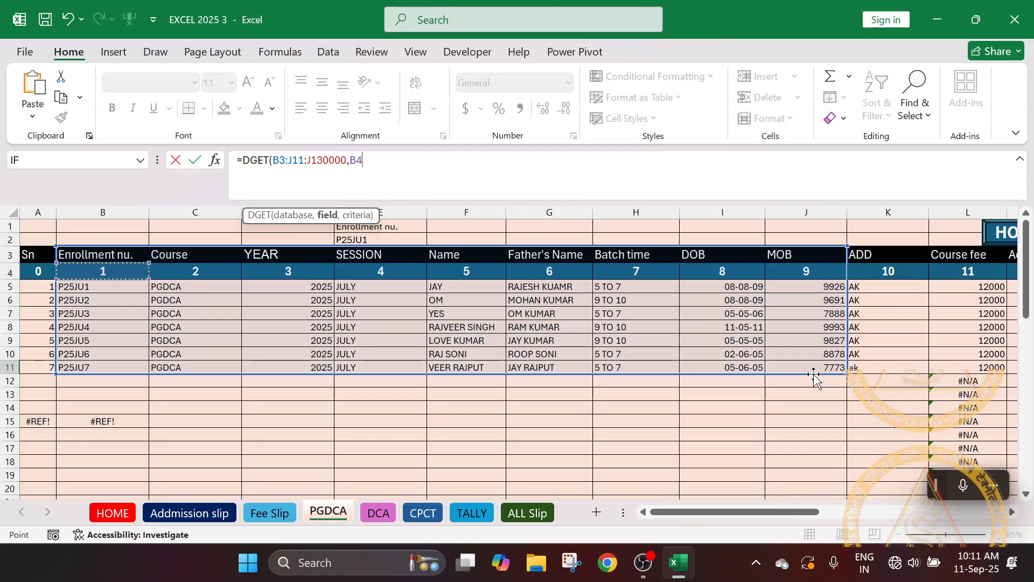
type(",")
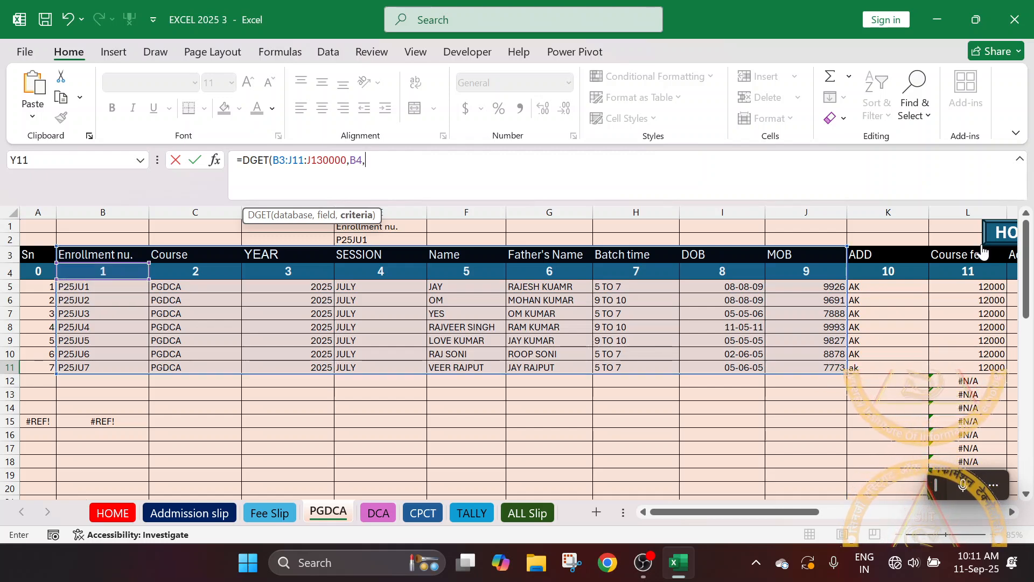
left_click_drag(728, 516, 935, 512)
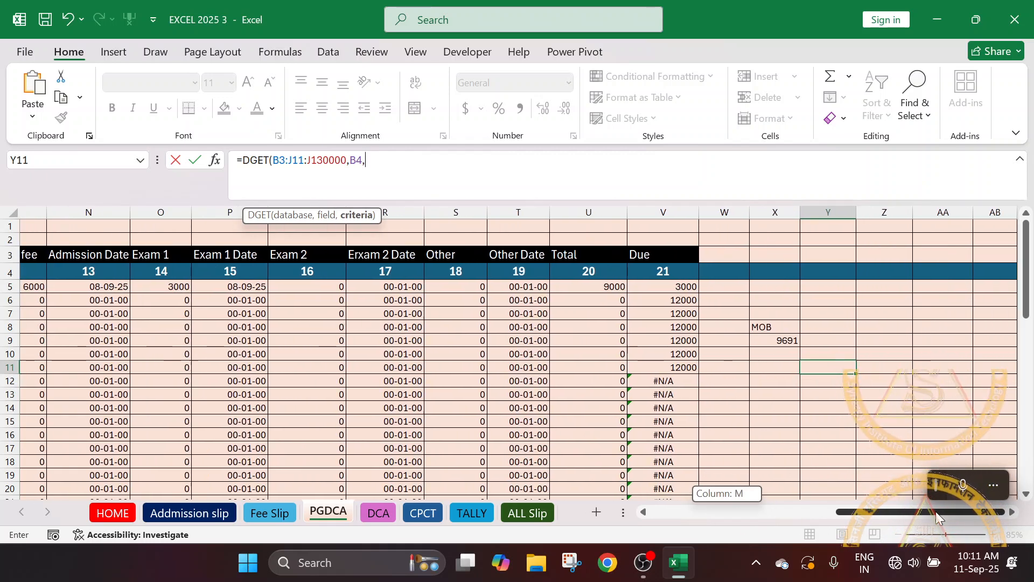
left_click(786, 327)
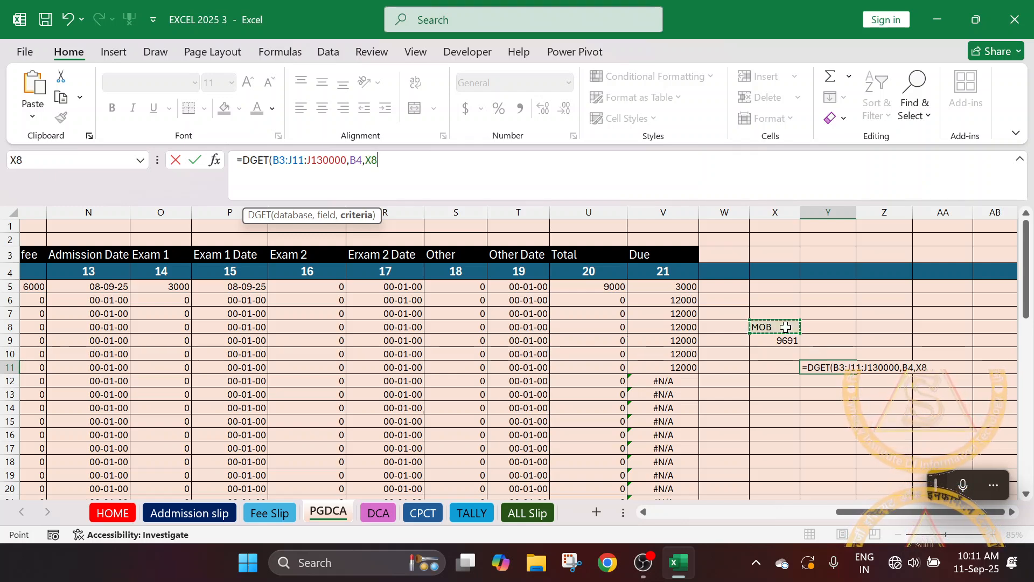
left_click_drag(786, 327, 779, 349)
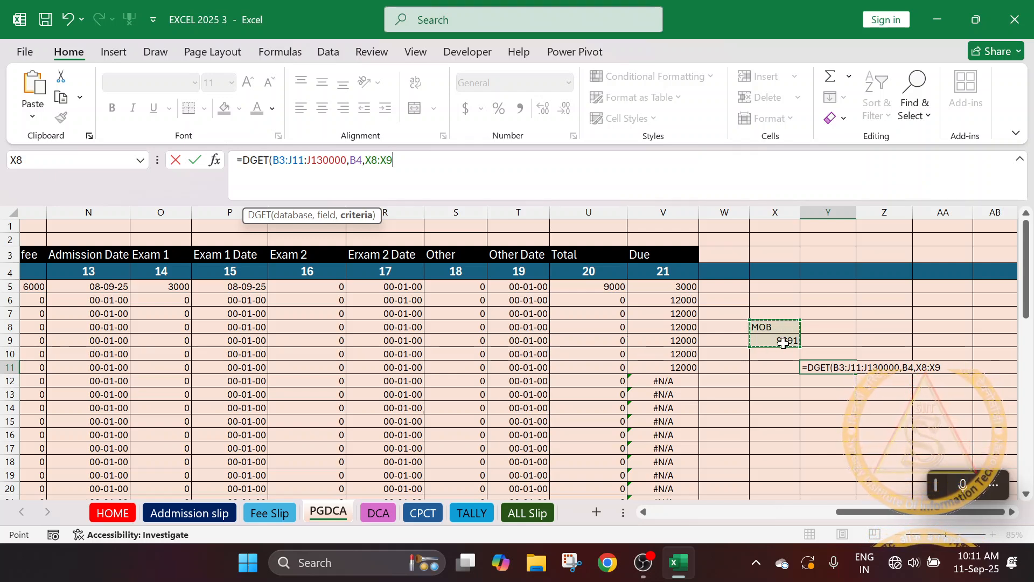
key("Return")
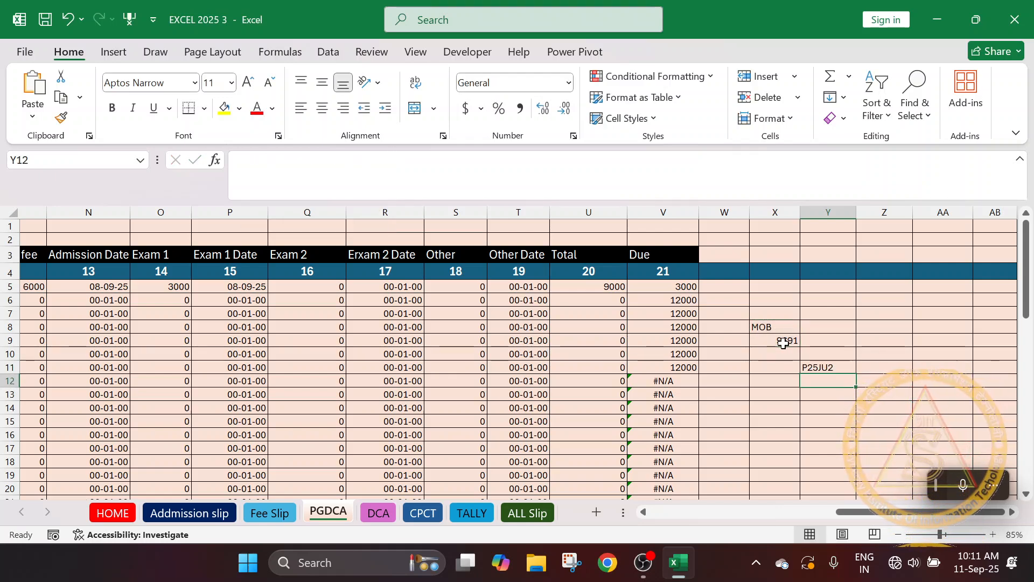
key("Up")
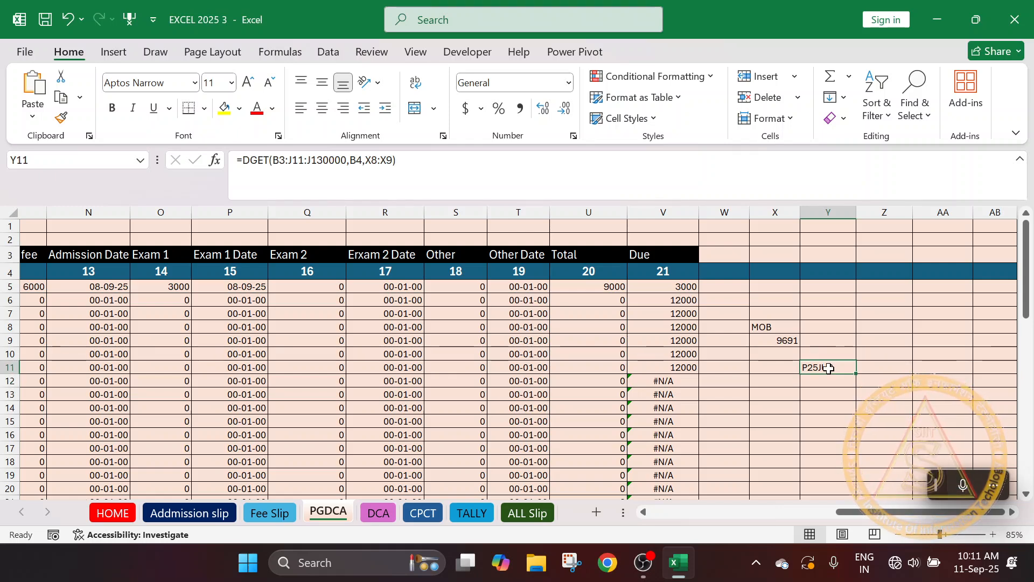
left_click(788, 341)
left_click(827, 368)
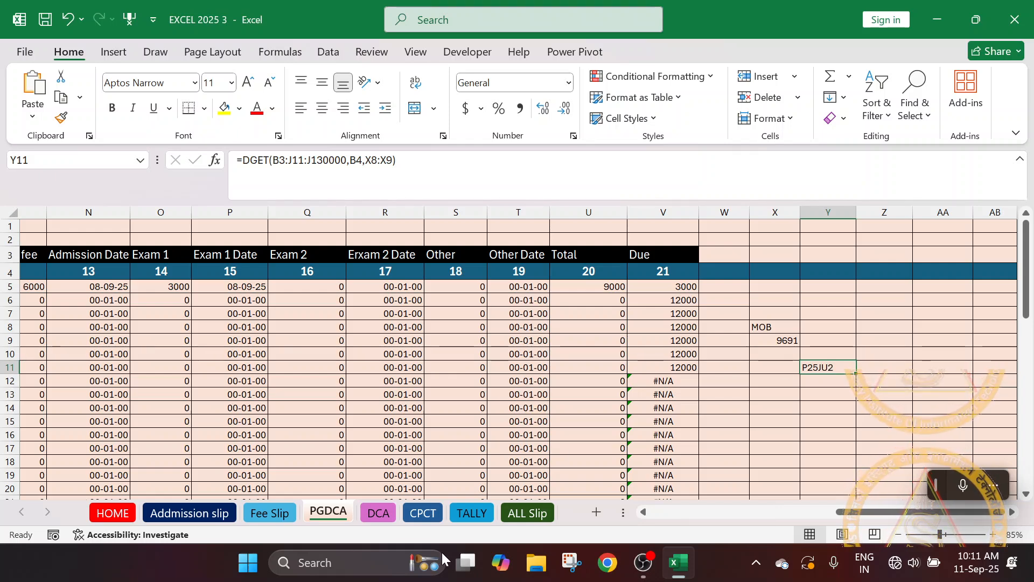
In cell D9 of the Fee Slip sheet, enter a reference to the MOB header, PGDCA!J3.
left_click(263, 512)
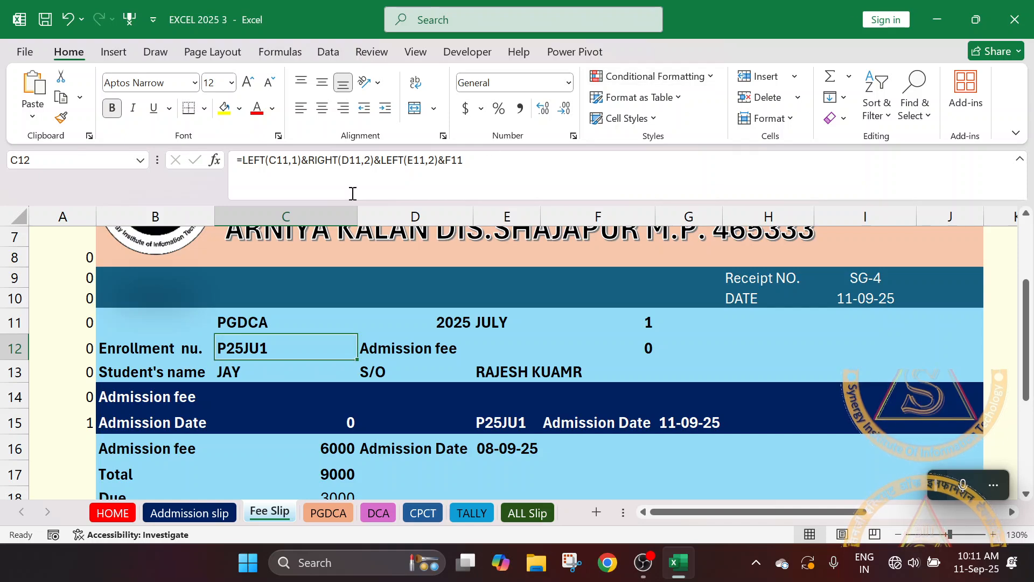
left_click_drag(183, 272, 517, 297)
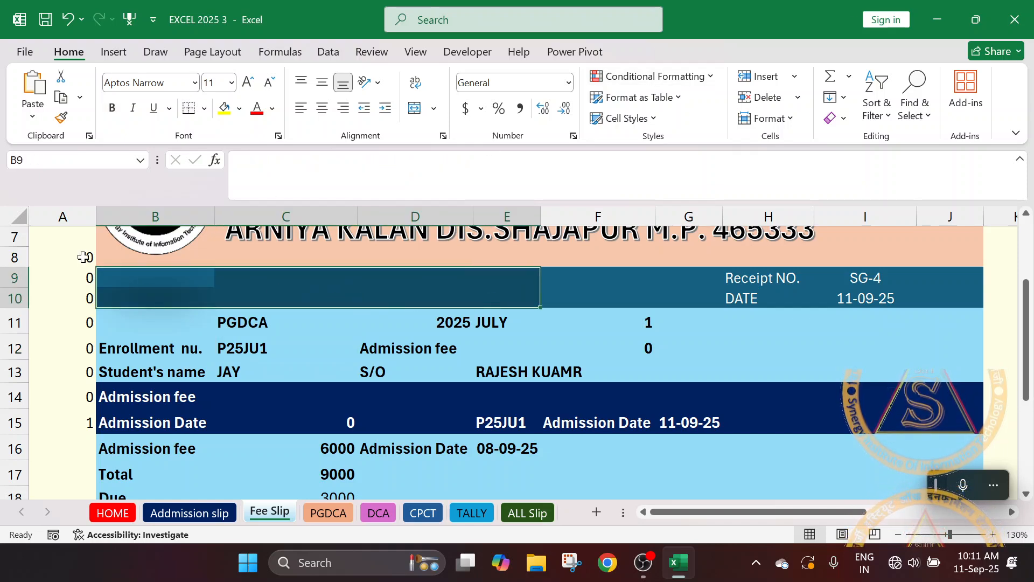
left_click_drag(84, 257, 927, 418)
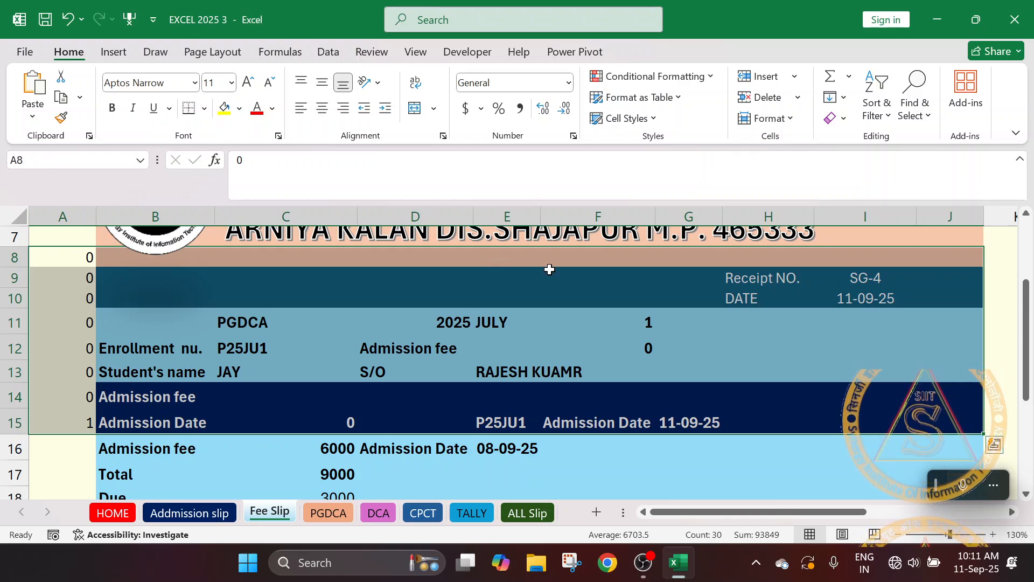
left_click(395, 273)
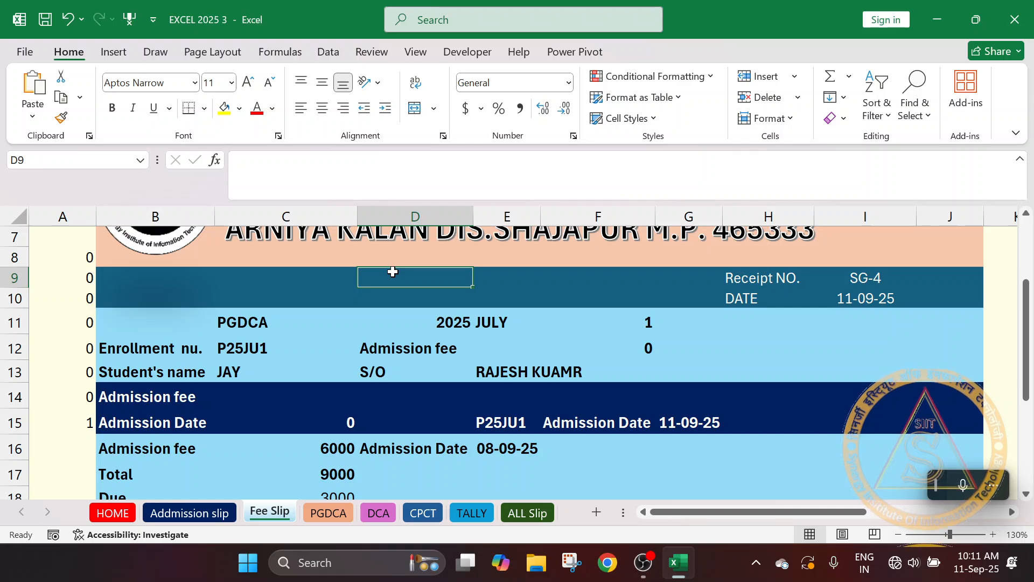
type("=")
left_click(330, 513)
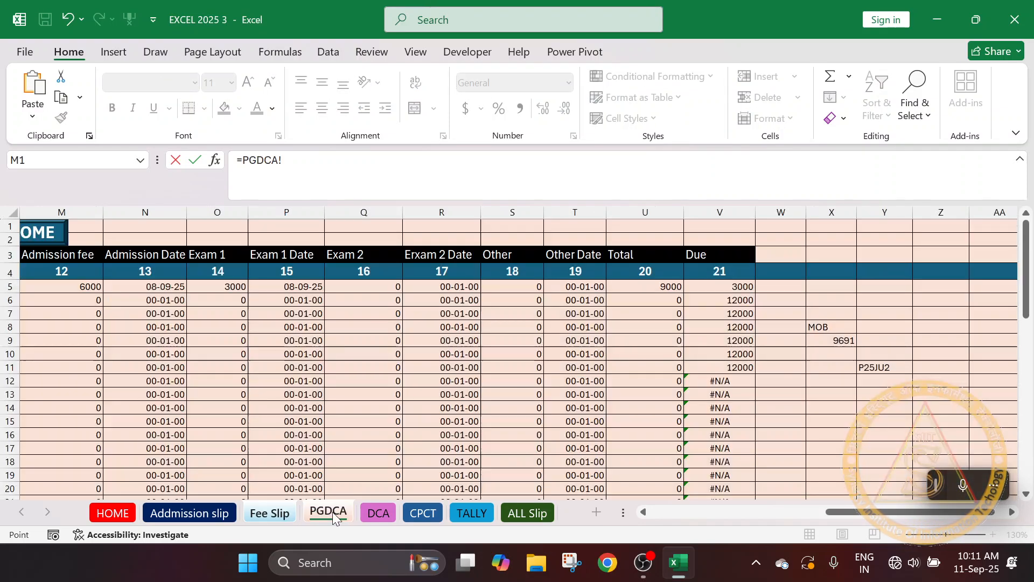
left_click_drag(882, 512, 734, 513)
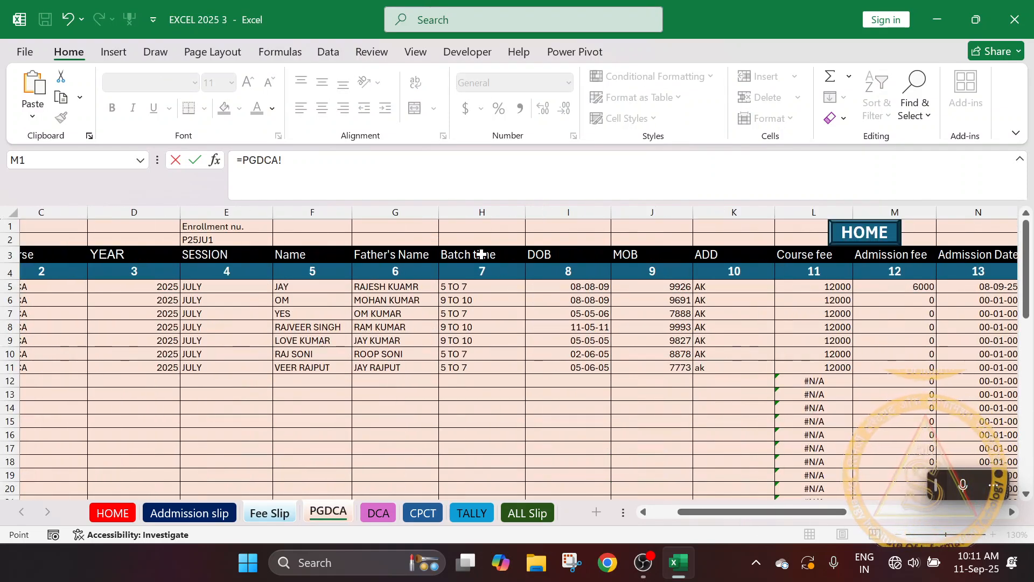
left_click(669, 258)
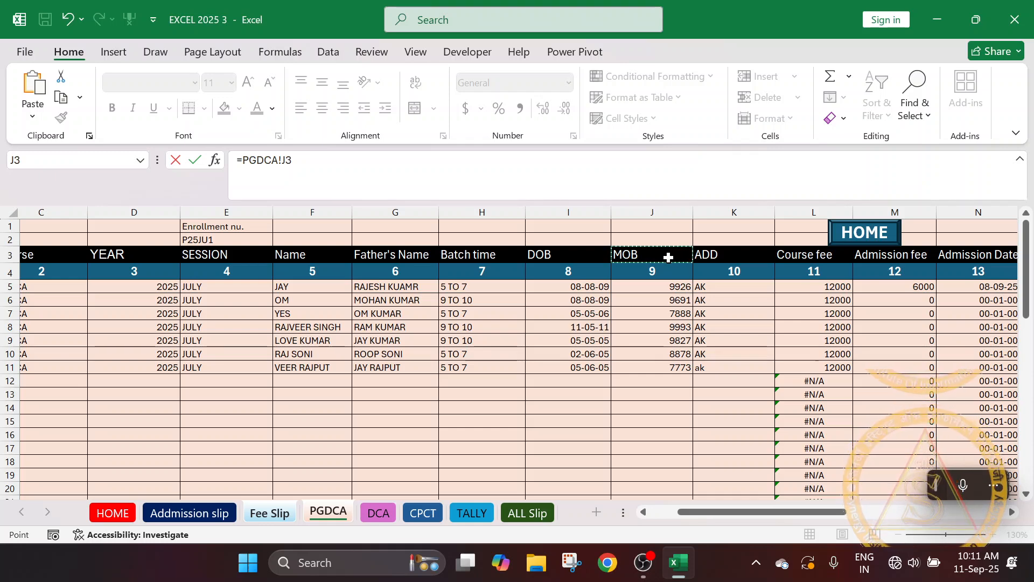
key("Return")
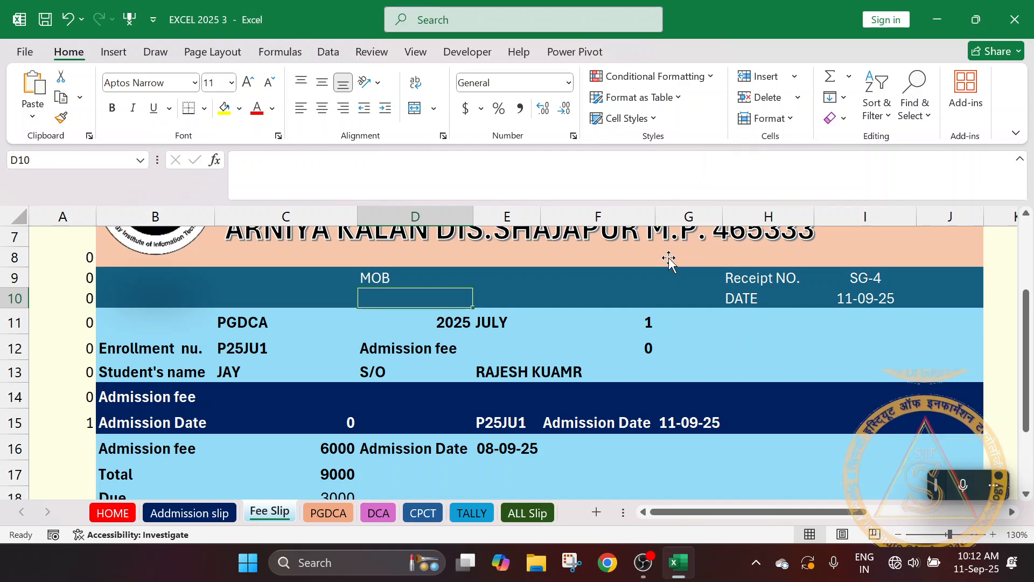
Enter the first student's mobile number in Fee Slip D10 beneath the MOB header, checking it against J5 in PGDCA.
type("=")
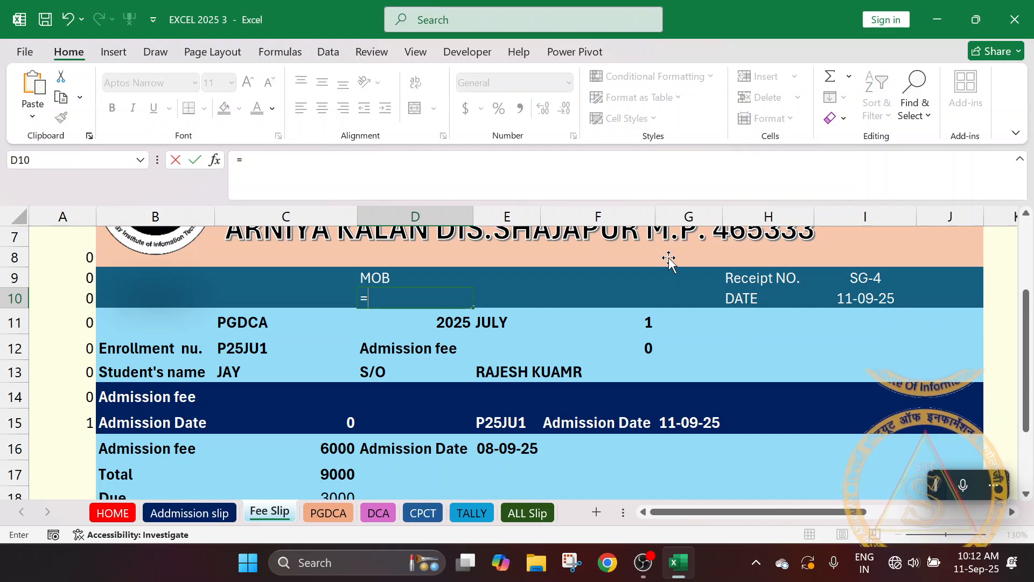
key("BackSpace")
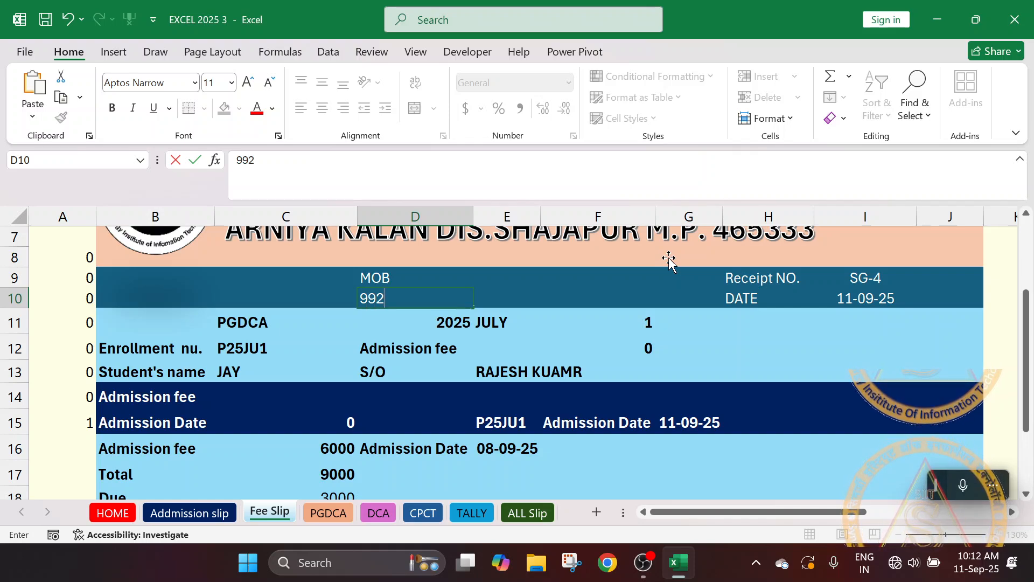
type("9926")
left_click(328, 512)
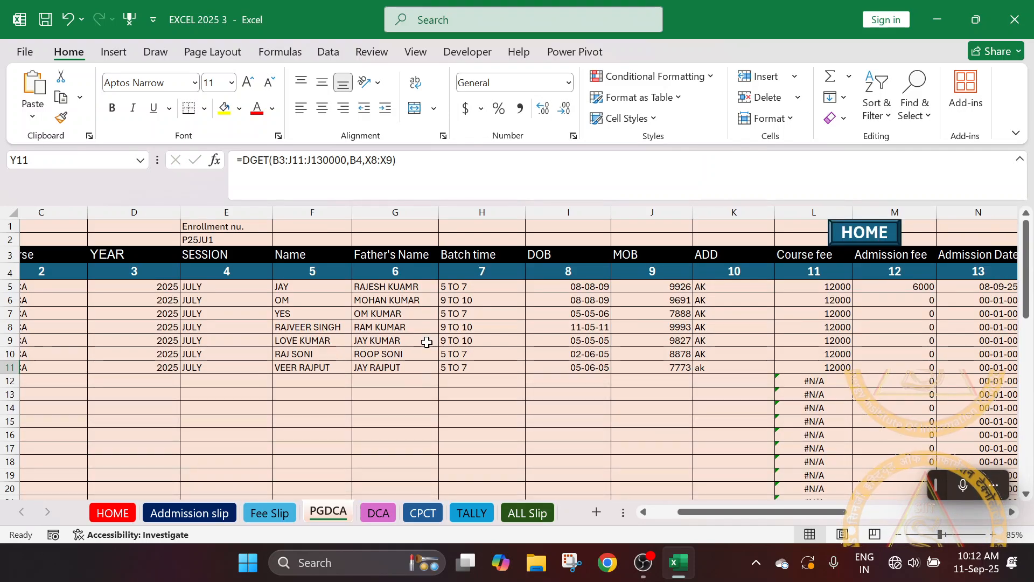
left_click(685, 287)
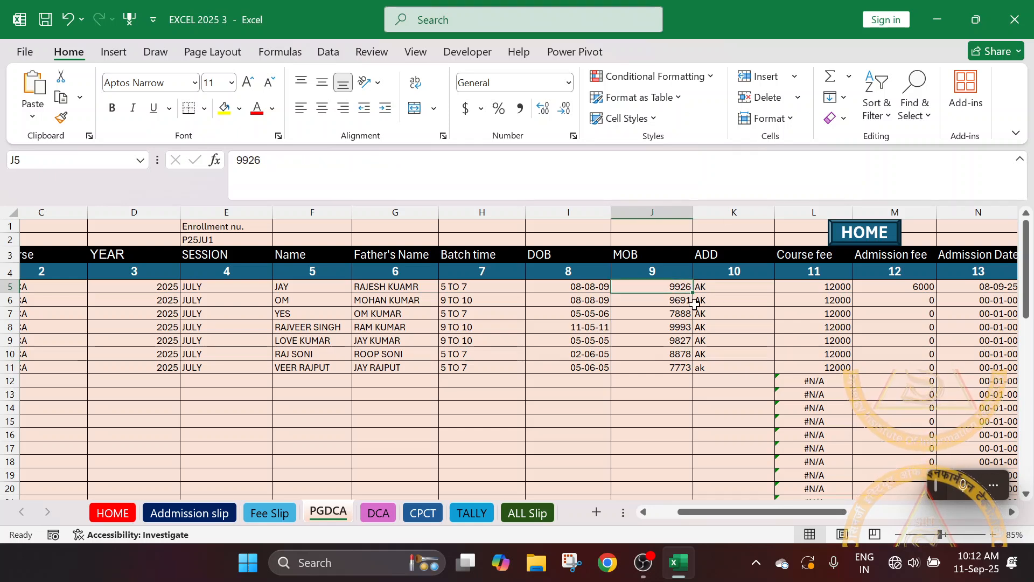
left_click(278, 519)
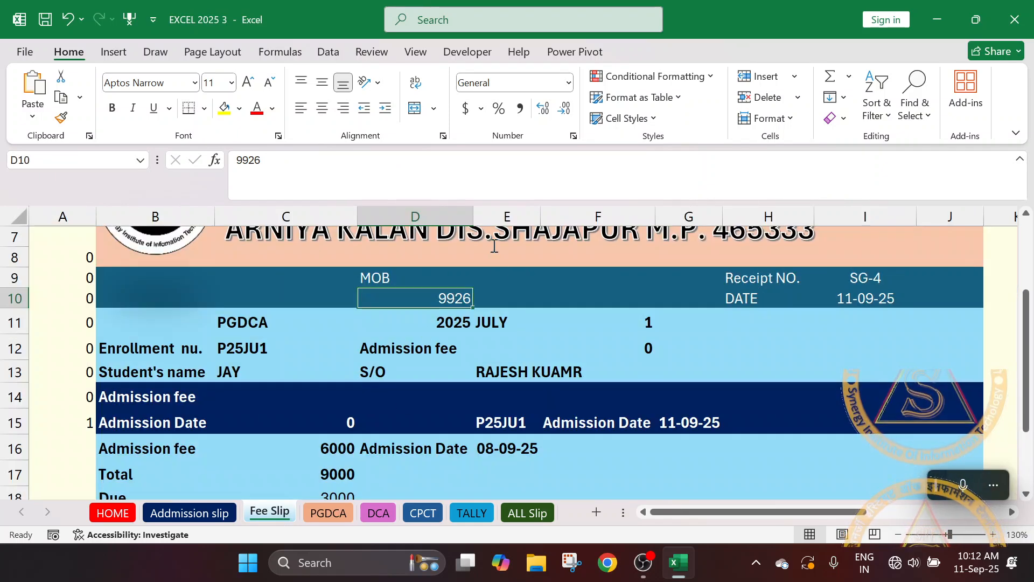
Centre the MOB header and mobile number in D9:D10 horizontally and align them to the middle vertically.
left_click(517, 272)
left_click_drag(374, 275, 376, 290)
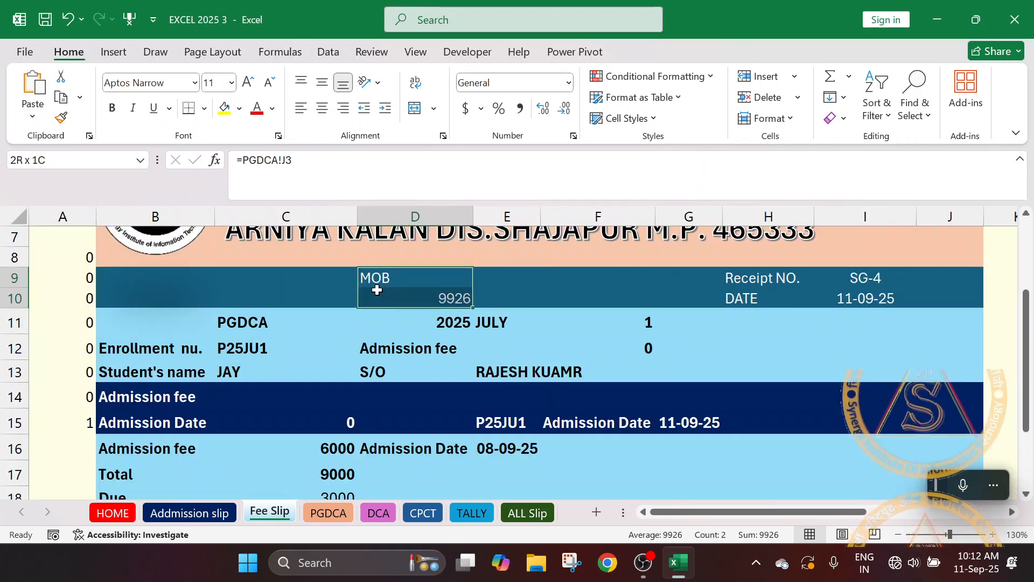
left_click(322, 108)
left_click(322, 83)
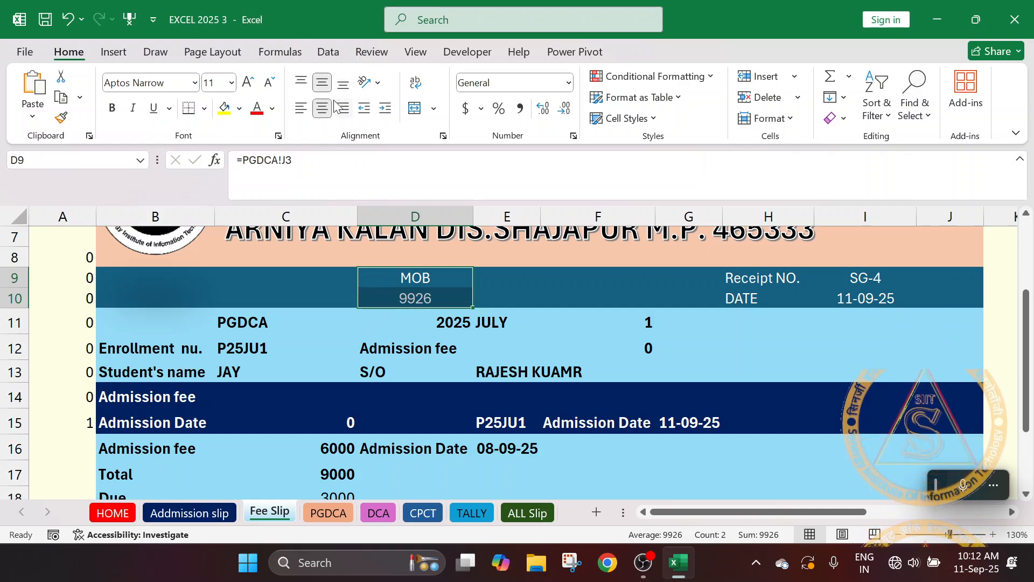
Begin a DGET formula in Fee Slip E9 with PGDCA!B3:J110000 as its database range.
left_click(504, 278)
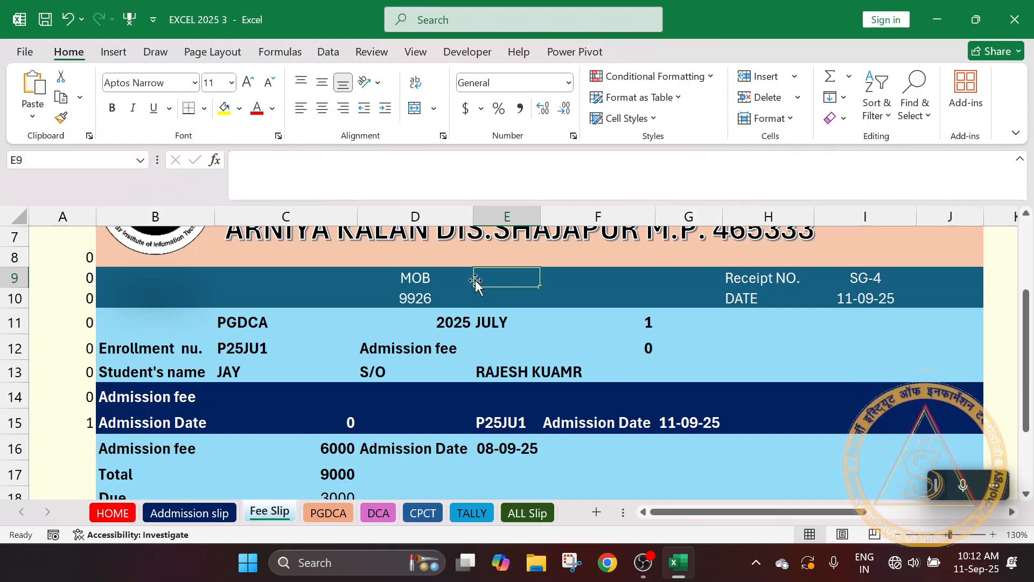
type("=")
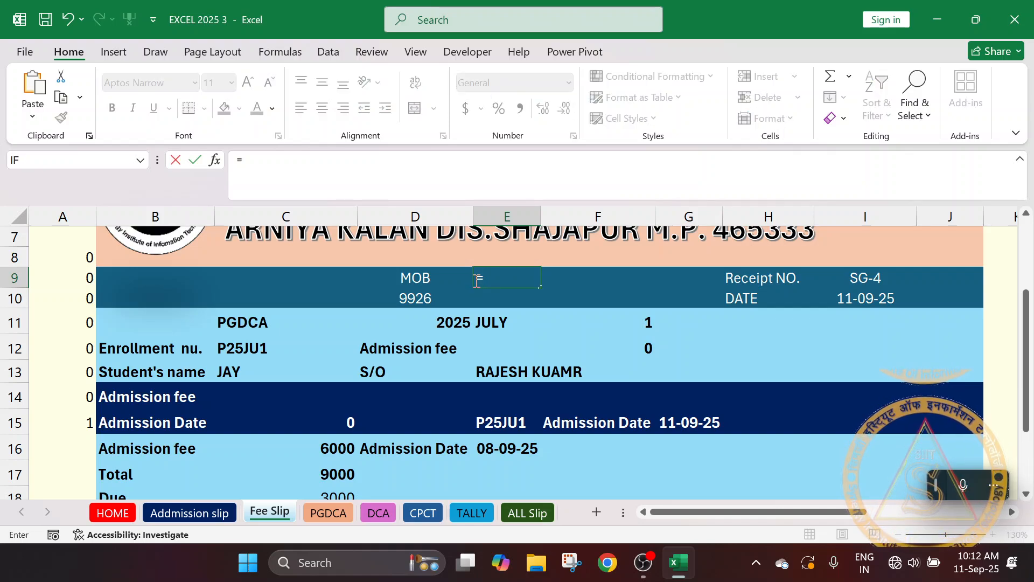
type("DGE")
key("Tab")
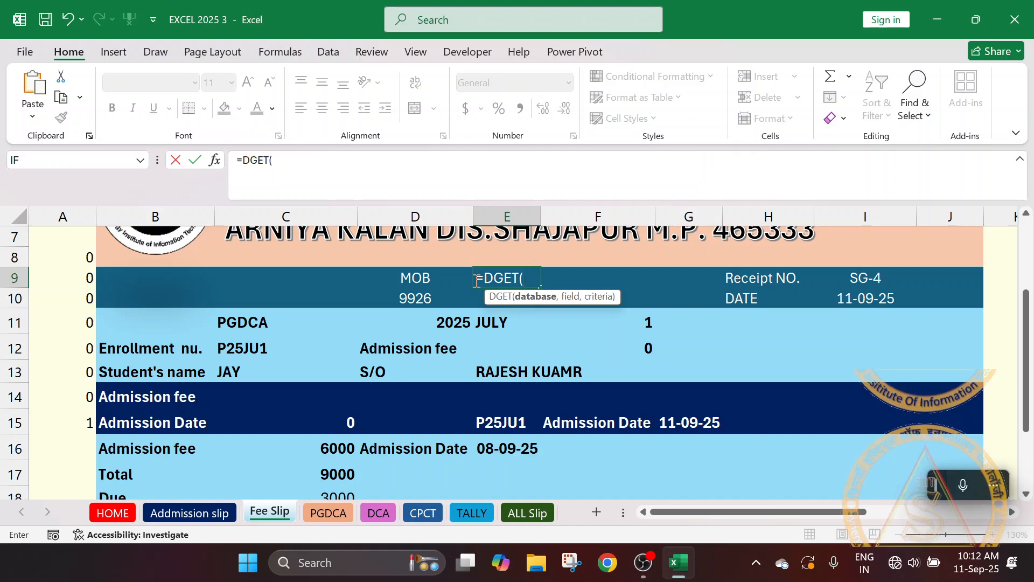
left_click(328, 512)
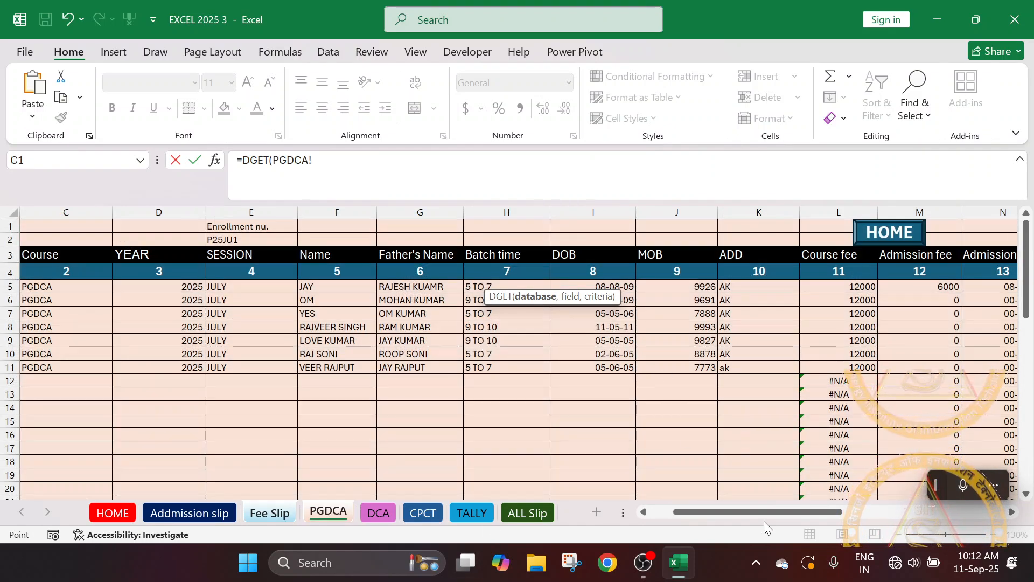
left_click_drag(768, 513, 752, 513)
left_click_drag(800, 252, 96, 366)
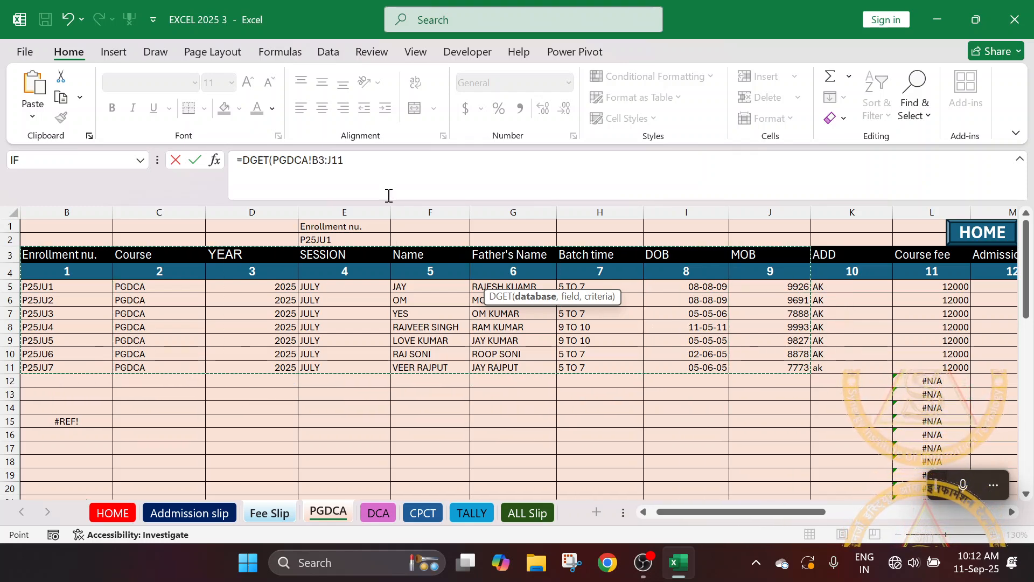
left_click(355, 160)
type("00")
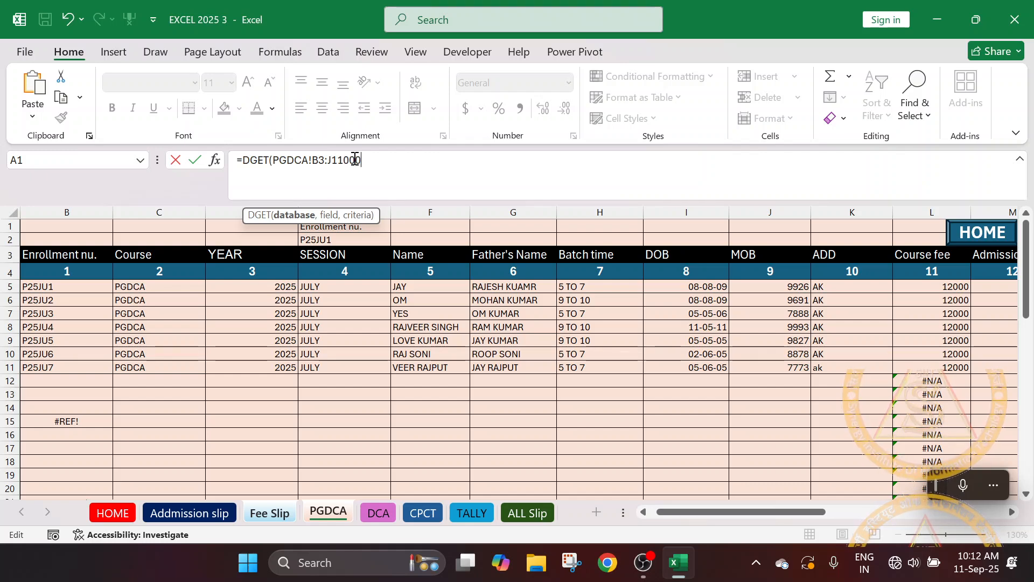
type("00")
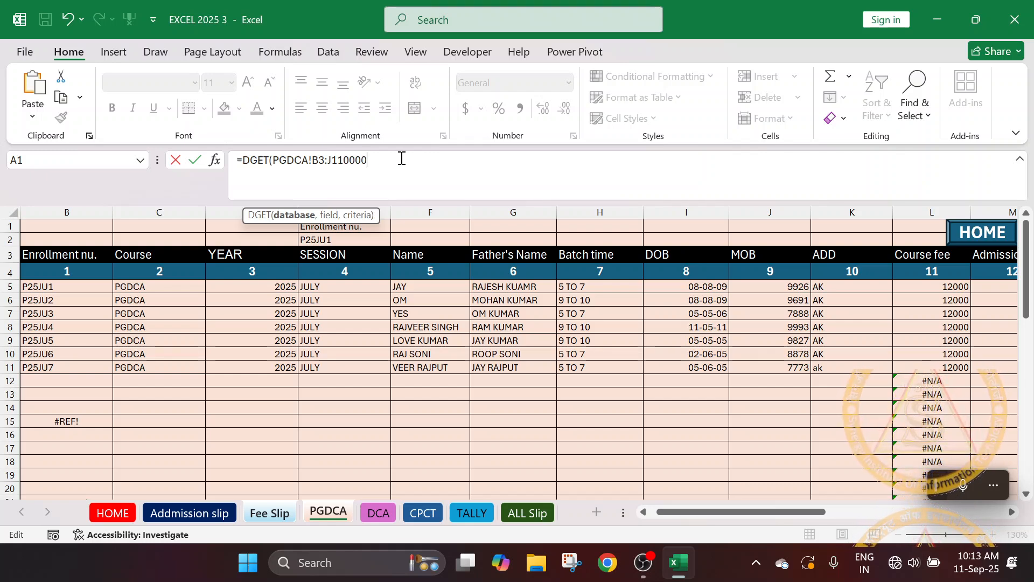
Complete the DGET formula in Fee Slip E9 with PGDCA!B4 as the field and 'Fee Slip'!D9:D10 as the criteria.
type(",")
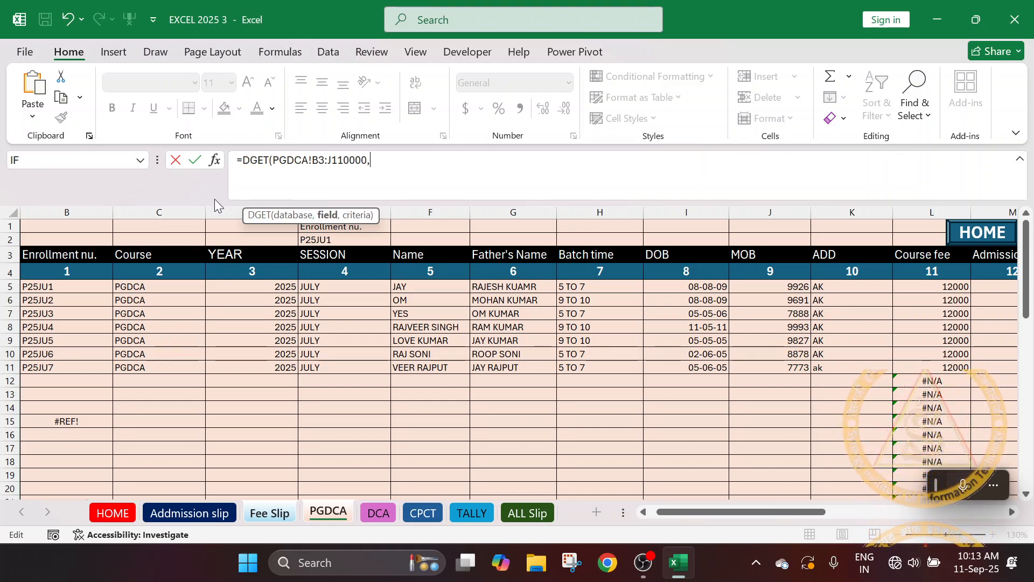
left_click(57, 271)
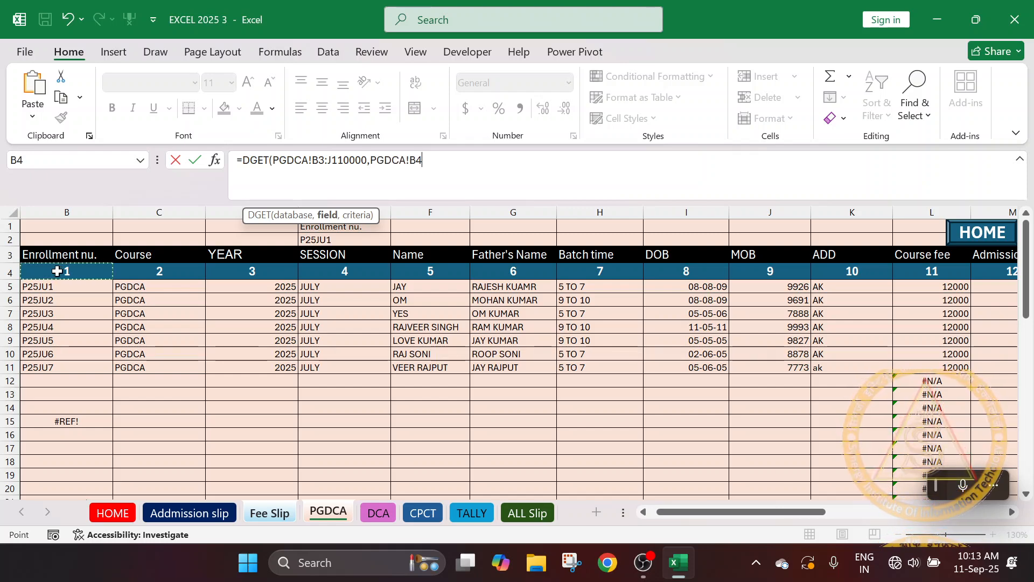
type(",")
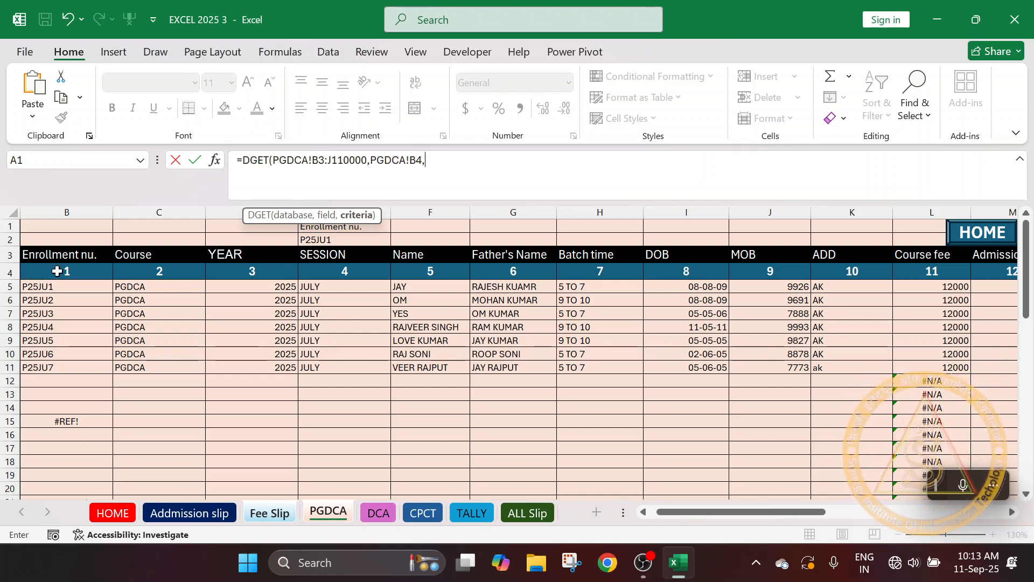
left_click(270, 513)
left_click_drag(393, 286, 402, 295)
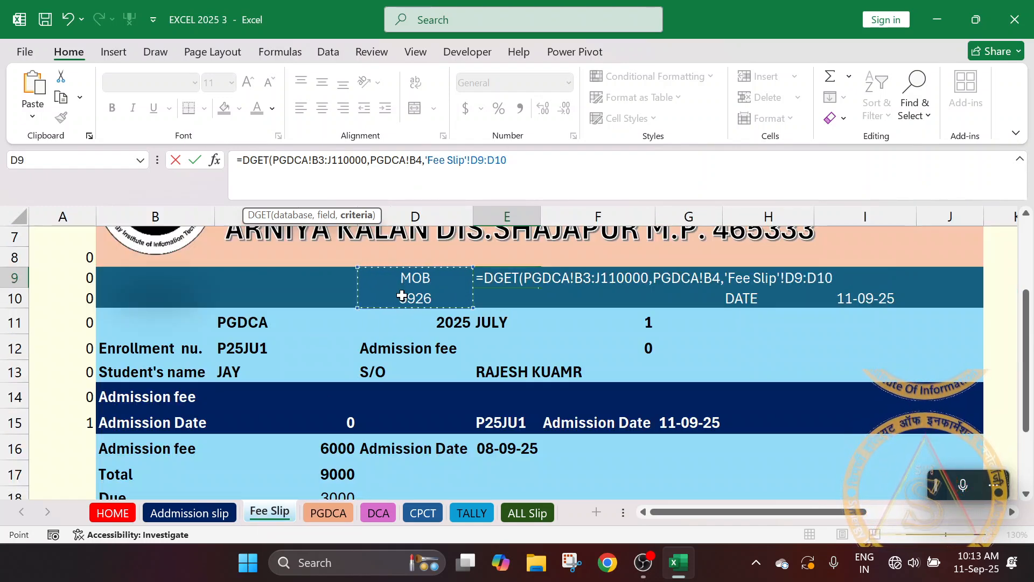
key("Return")
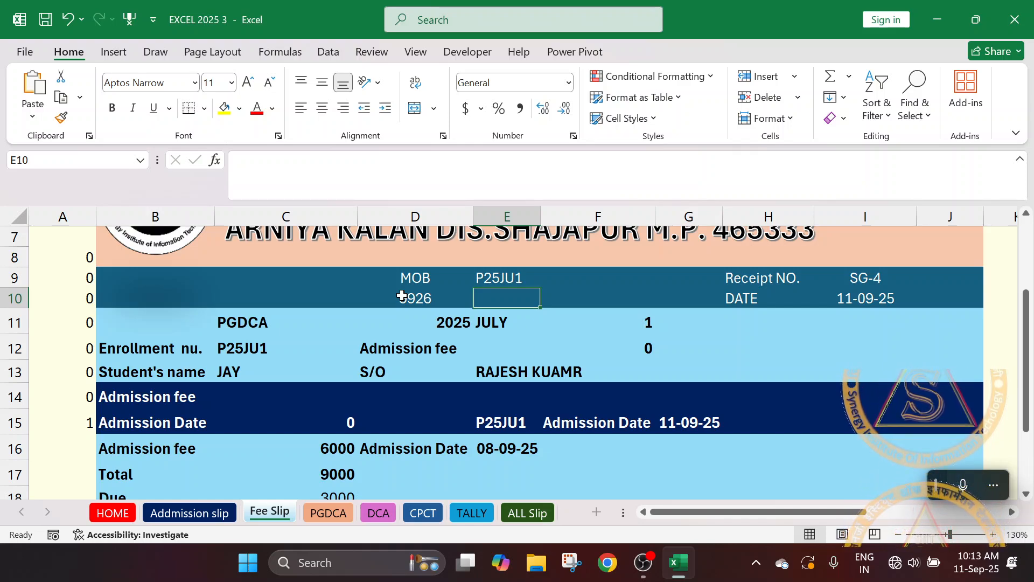
Review the DGET formula in E9, the value in F11, the formulas in C12 and C13, and the fee rows below.
left_click(516, 276)
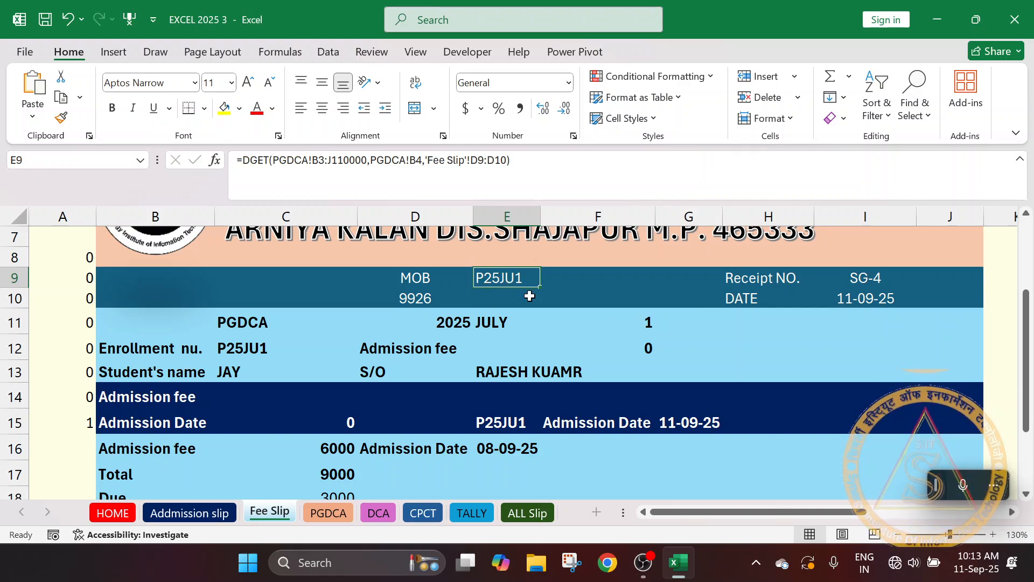
left_click(650, 324)
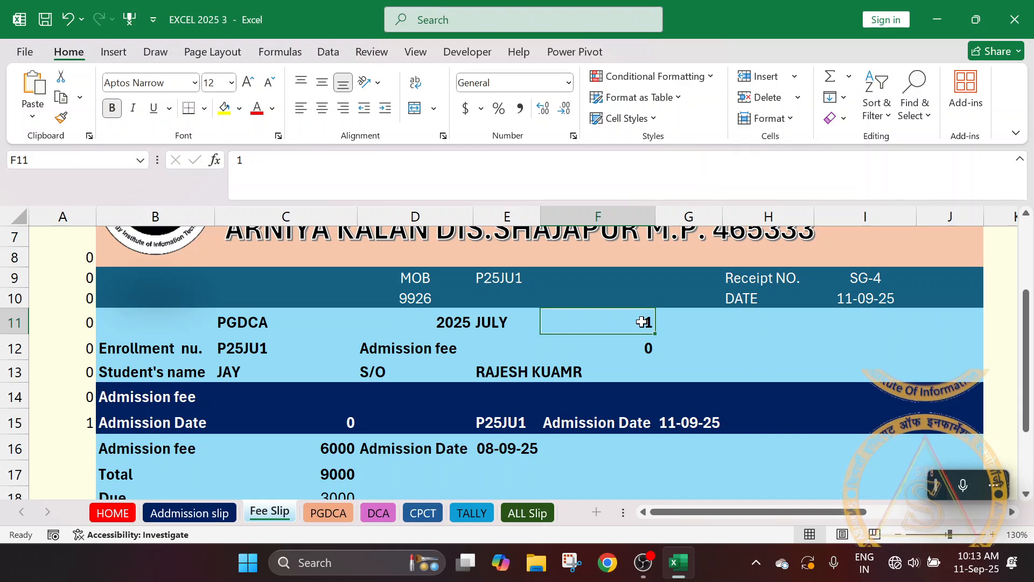
left_click(218, 347)
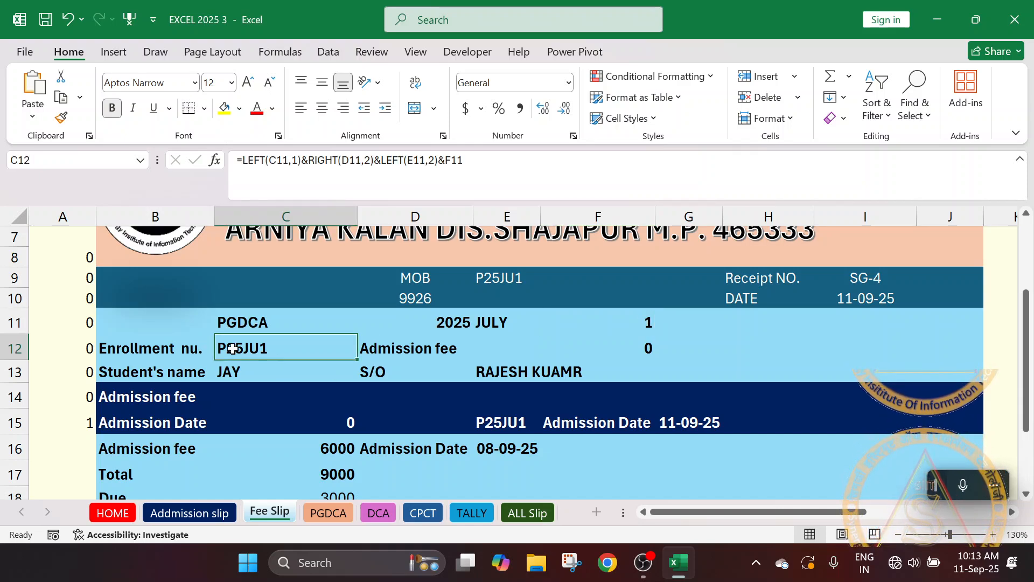
left_click(231, 375)
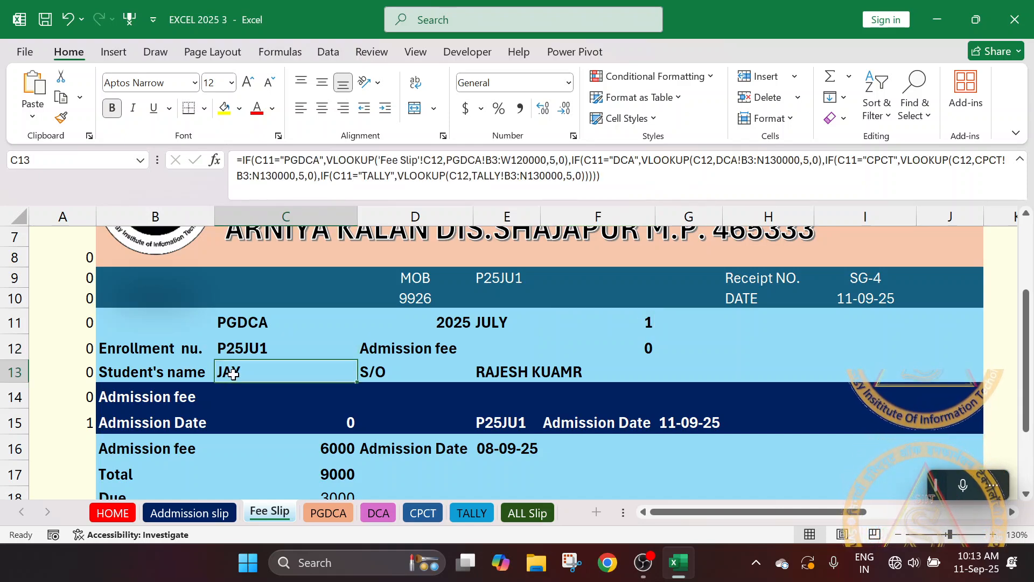
scroll(407, 366, "down", 2)
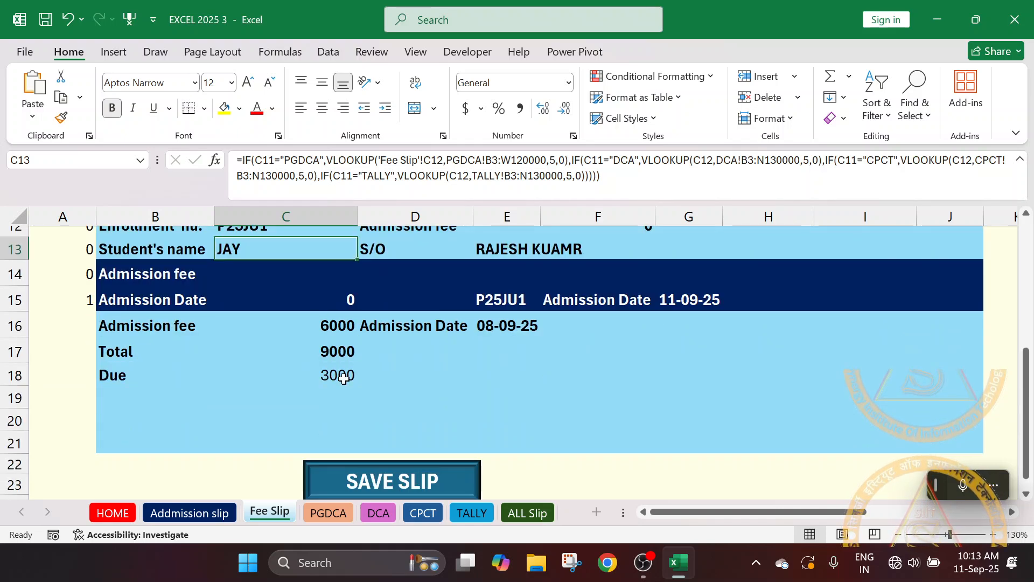
scroll(345, 372, "up", 2)
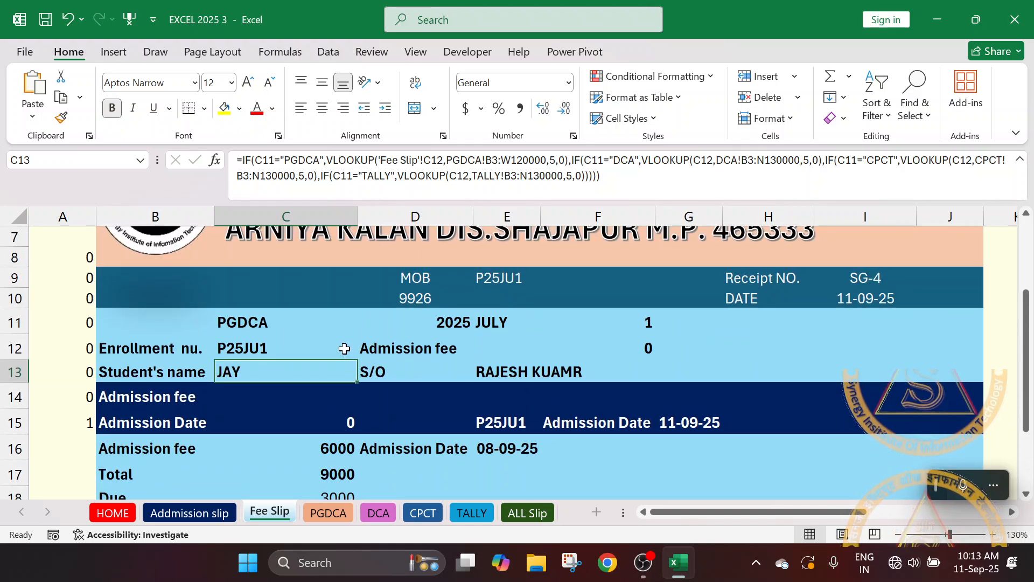
scroll(344, 349, "up", 1)
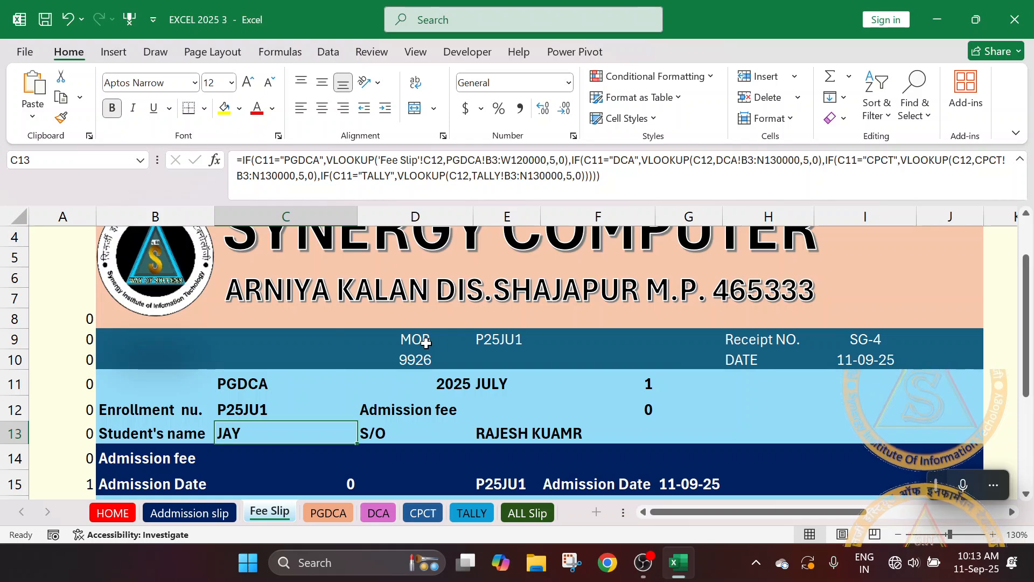
Enter the second student's mobile number in D10 and set the enrollment serial in F11 to 2.
left_click(407, 355)
type("99")
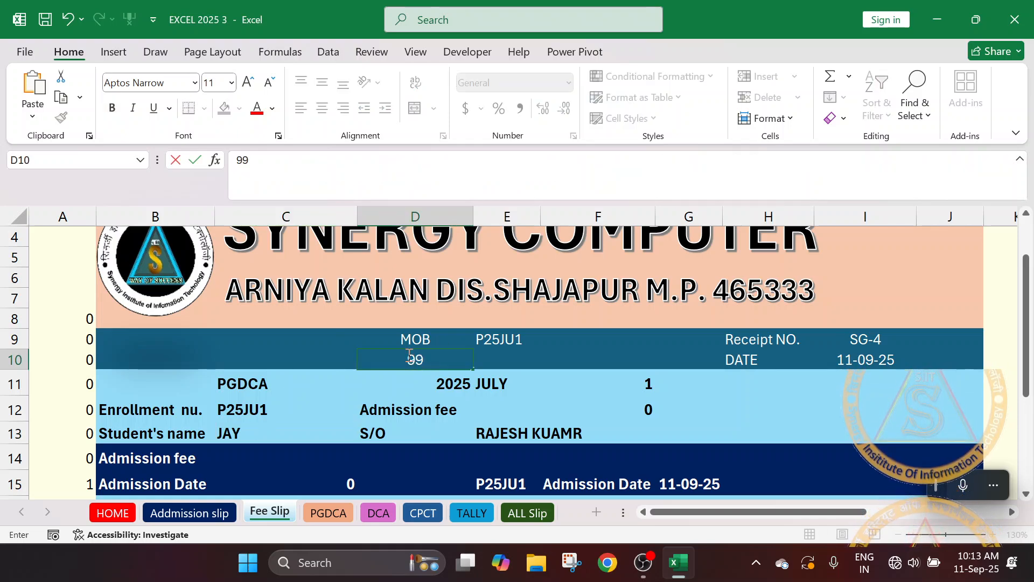
key("BackSpace")
type("691")
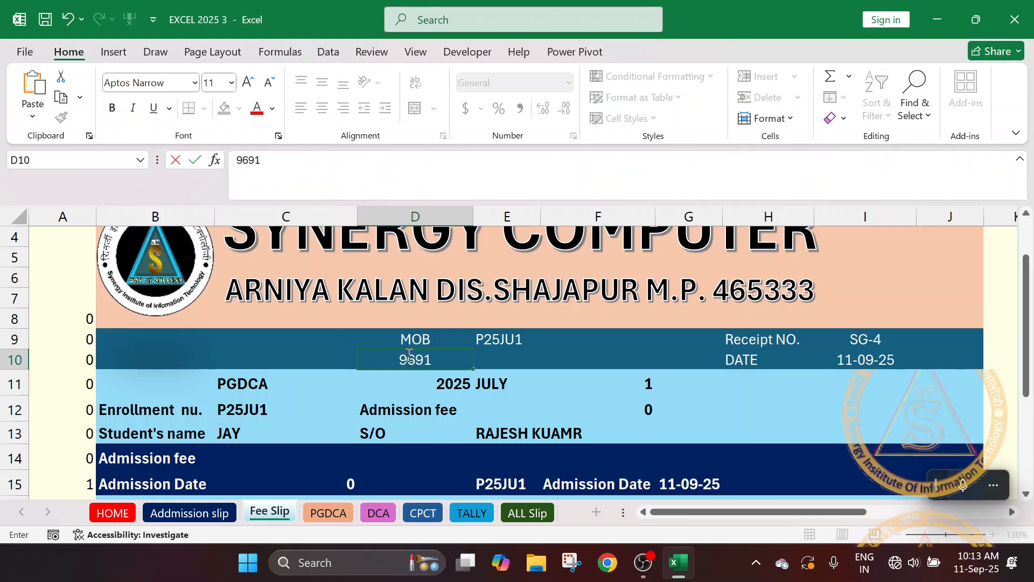
key("Return")
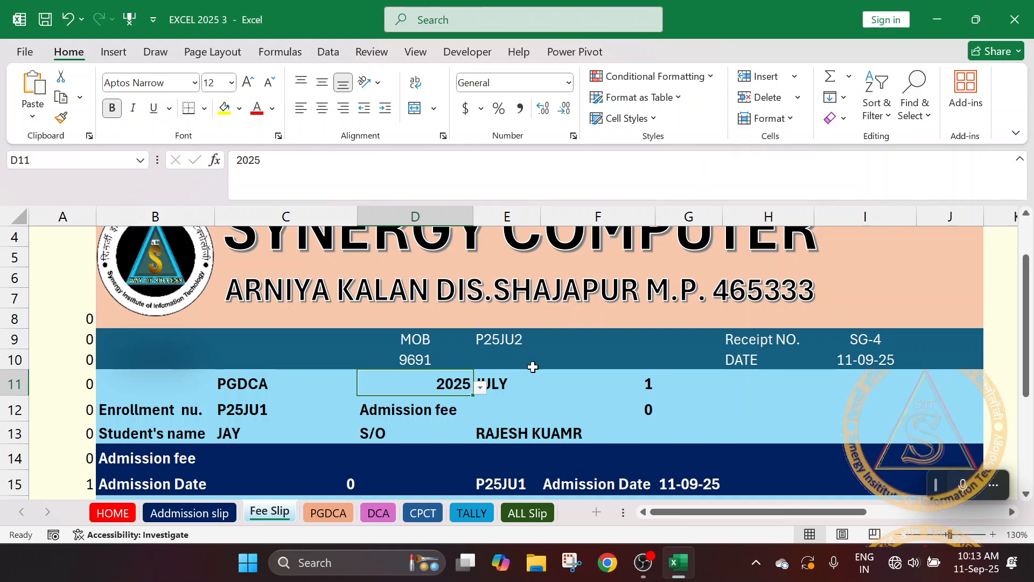
left_click(633, 381)
type("2")
key("Return")
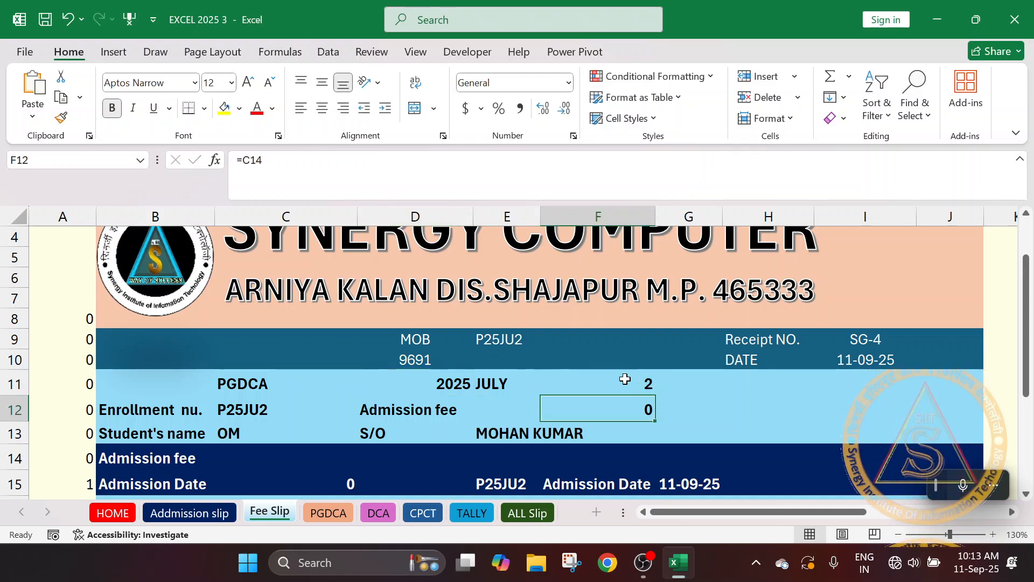
Compare the student's name in C13, the DGET result in E9 and the enrollment number in C12, and clear the mobile number from D10.
left_click(270, 434)
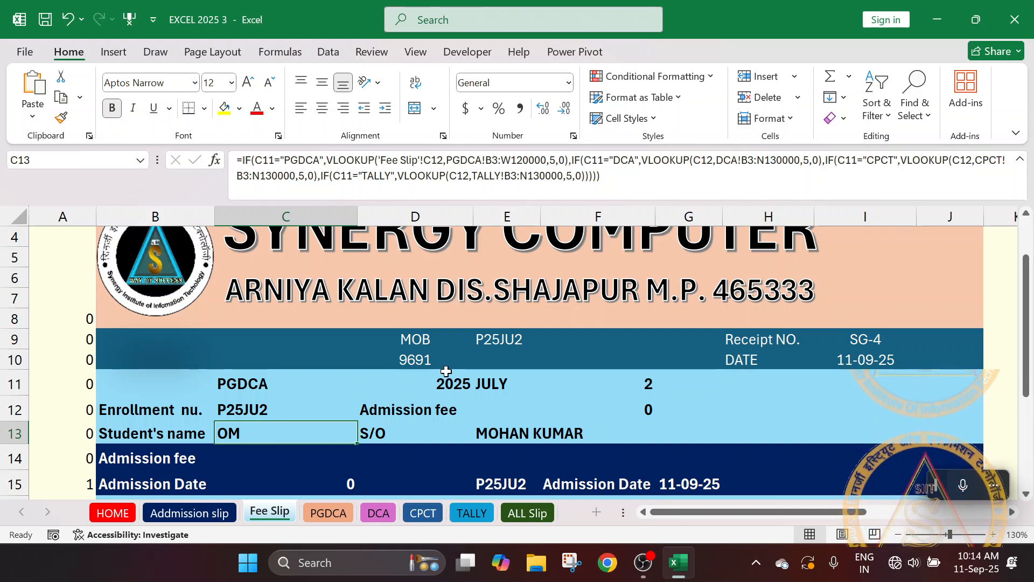
left_click(508, 338)
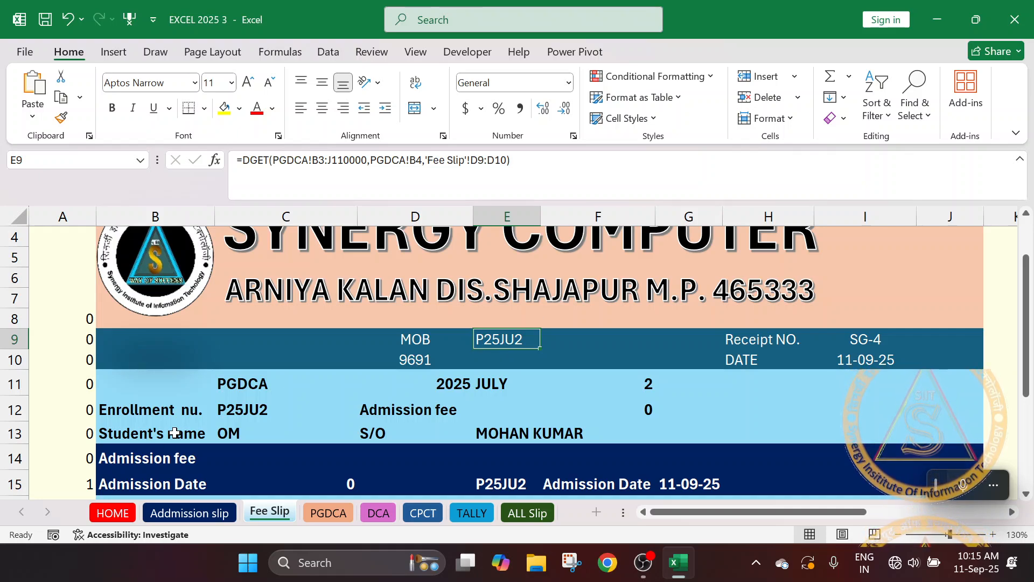
left_click(236, 412)
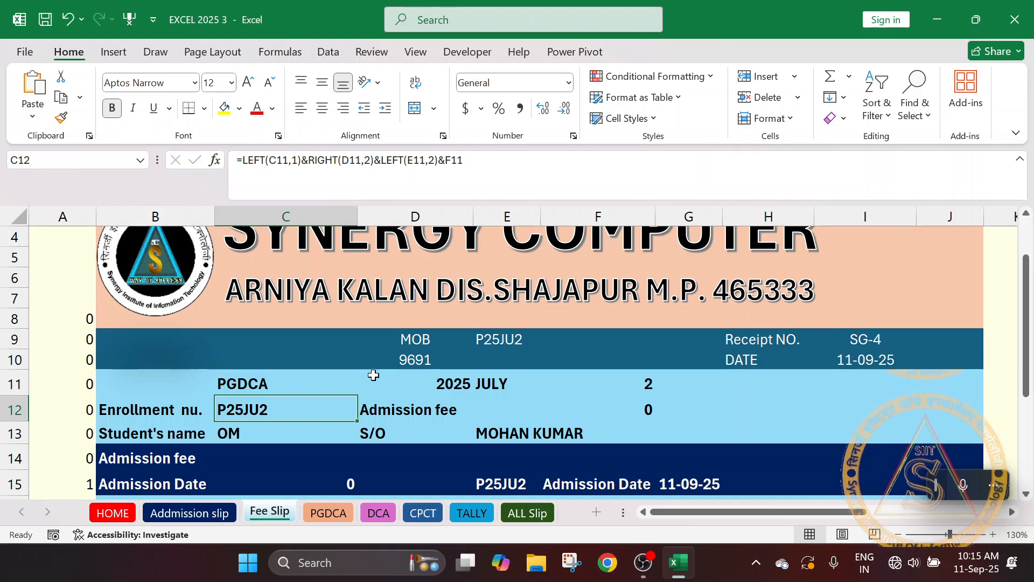
left_click(409, 362)
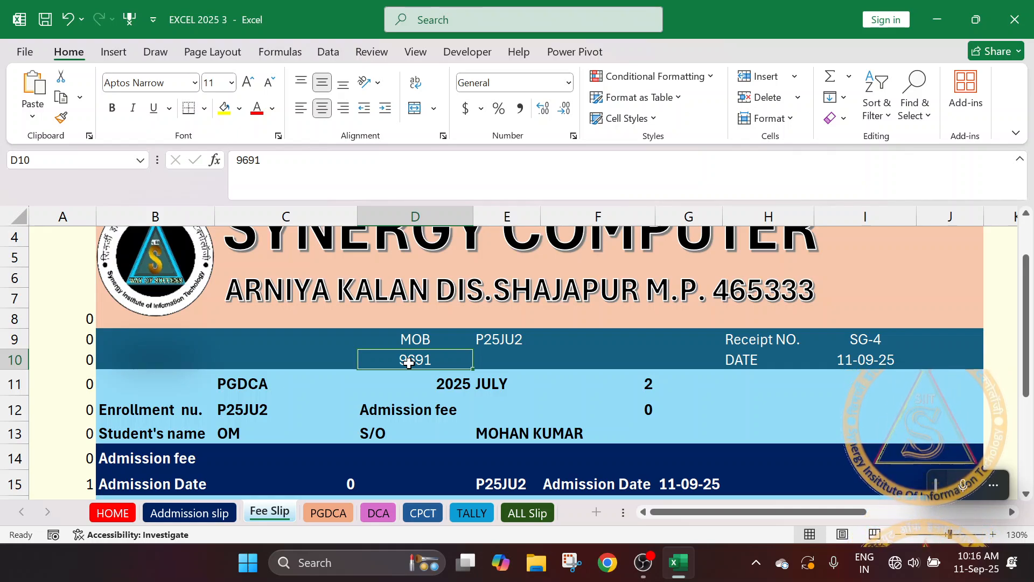
key("Delete")
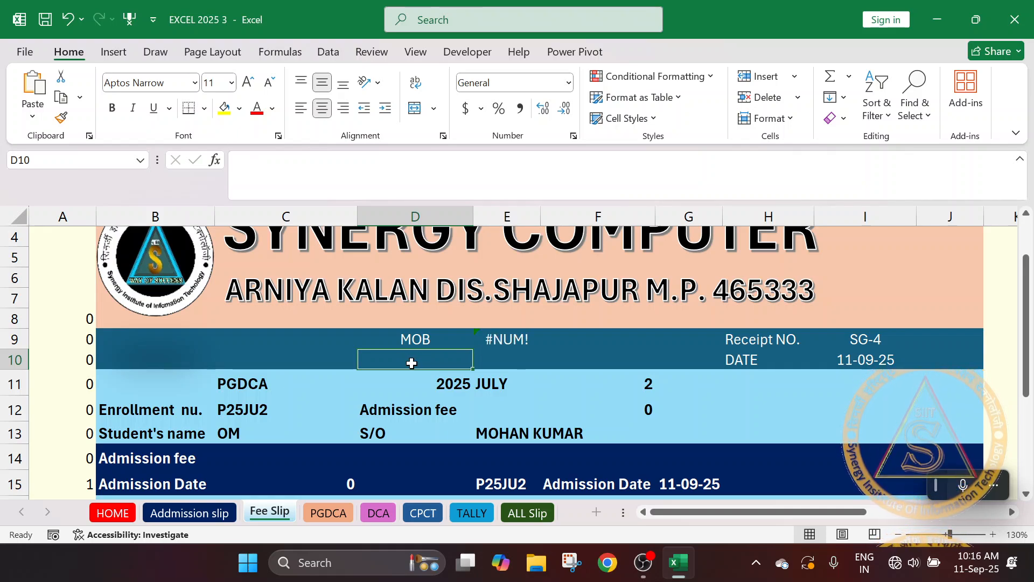
Examine the enrollment number formula in C12 together with its source cells C11:F11 and the mobile number cell D10.
left_click(232, 402)
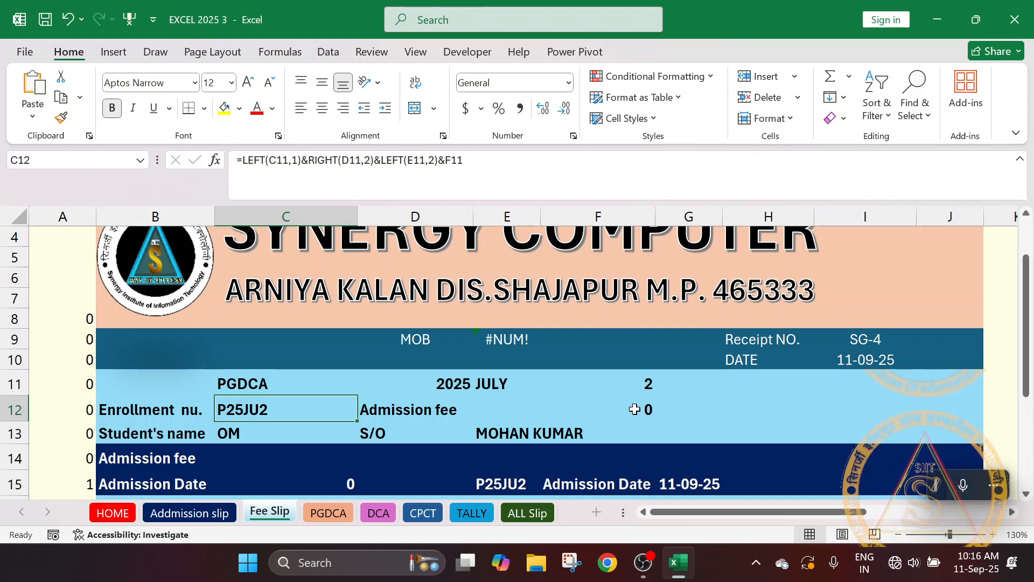
left_click(434, 360)
left_click(277, 410)
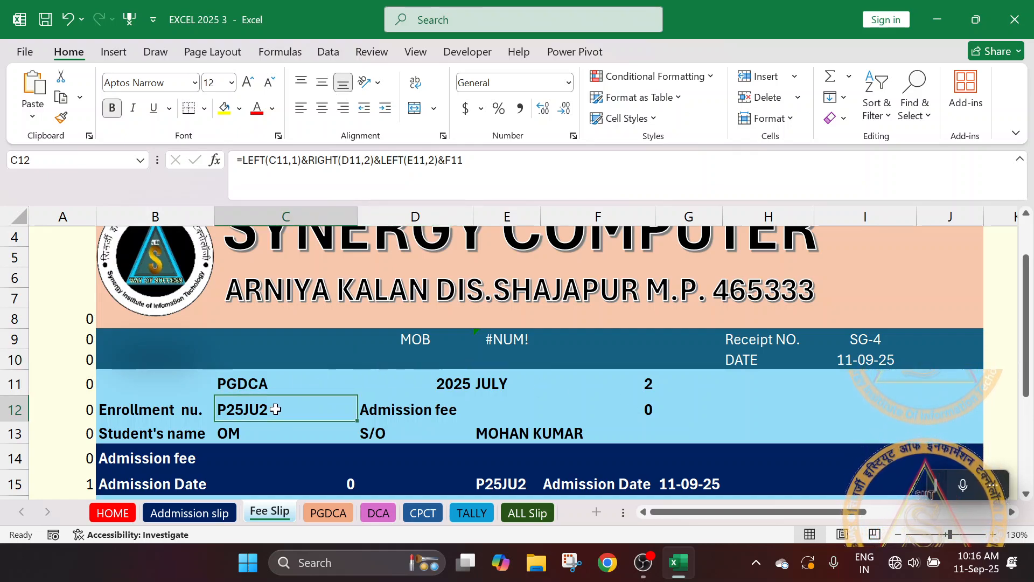
left_click(416, 343)
left_click(415, 356)
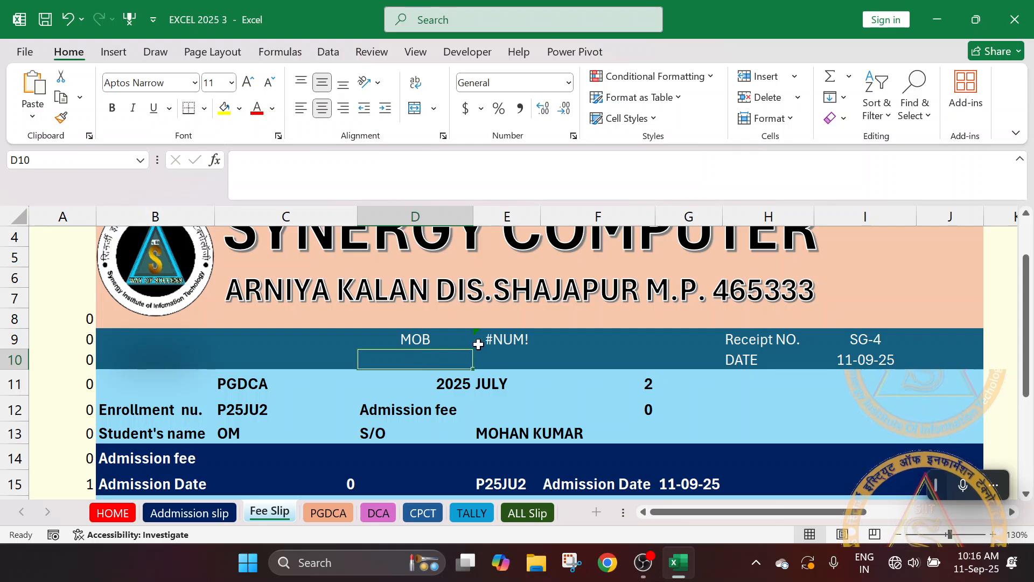
left_click(238, 414)
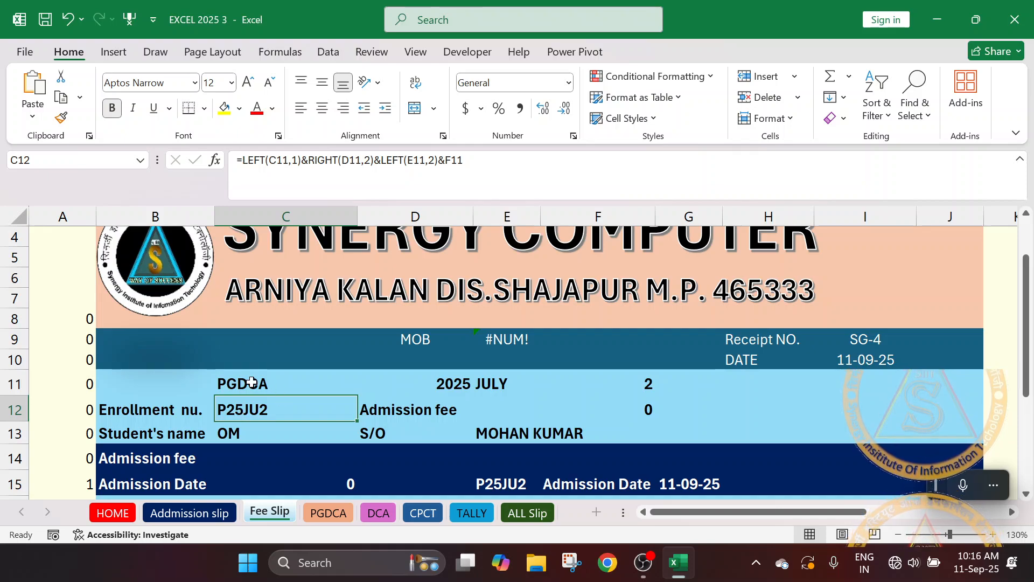
left_click_drag(252, 383, 596, 383)
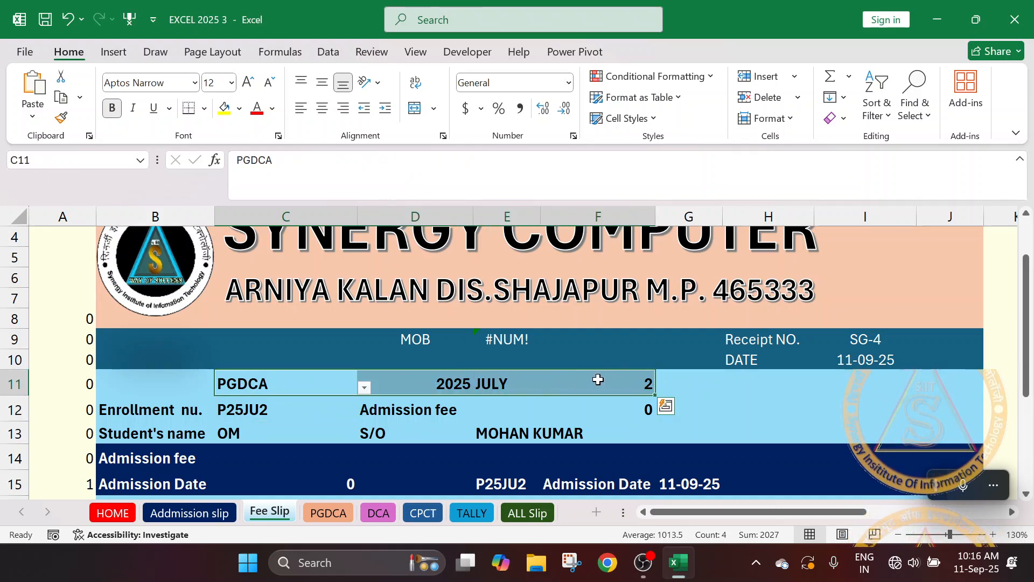
left_click(416, 364)
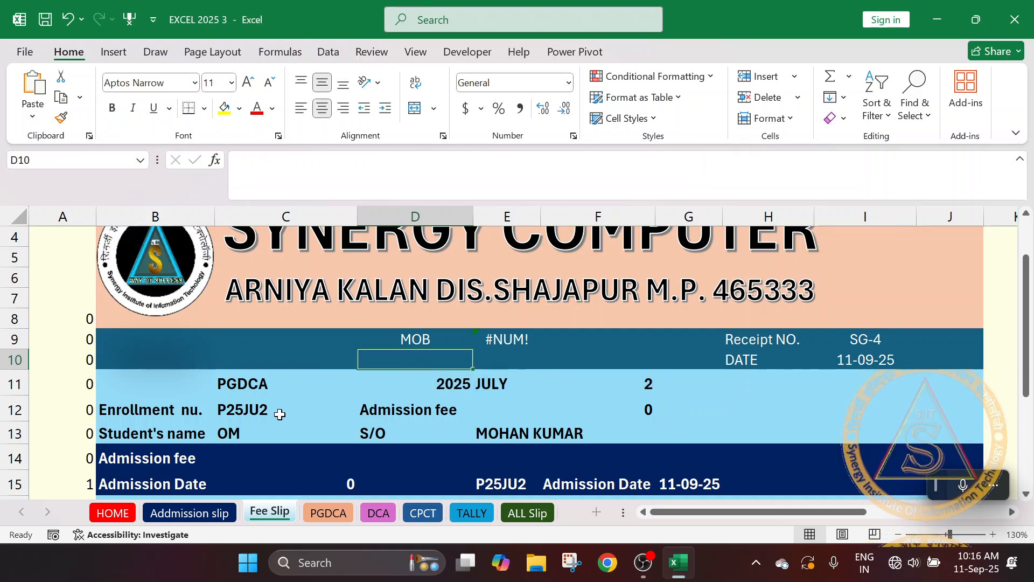
Wrap the enrollment number formula in C12 in an IF with the test D10="", keeping the LEFT/RIGHT/LEFT&F11 build as the true value.
left_click(253, 410)
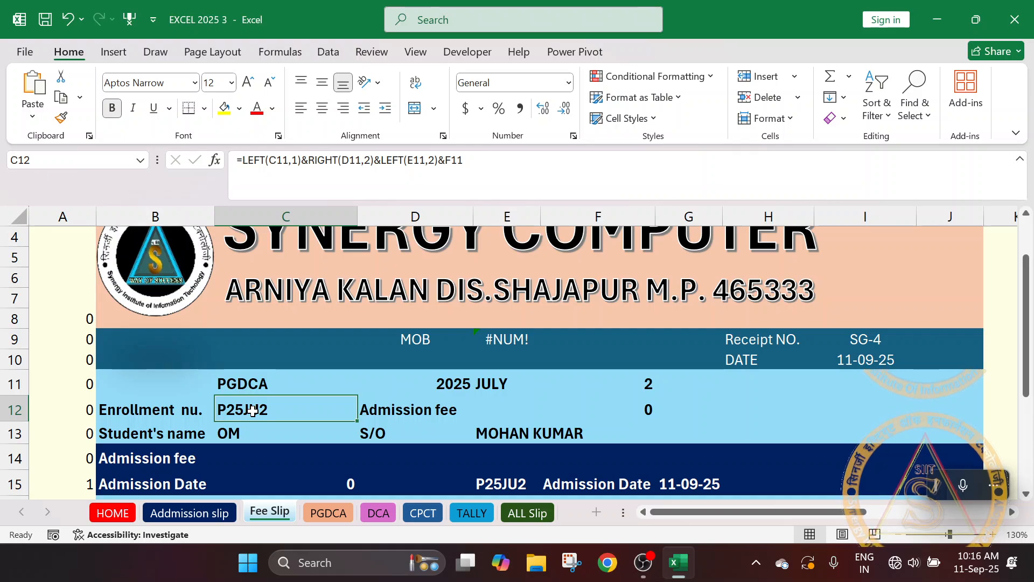
double_click(253, 411)
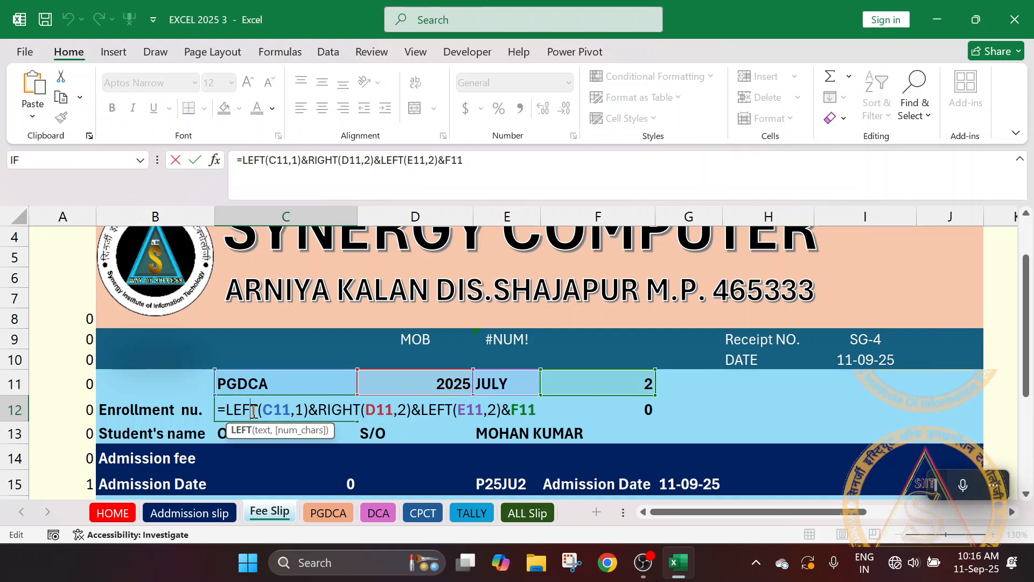
left_click(224, 406)
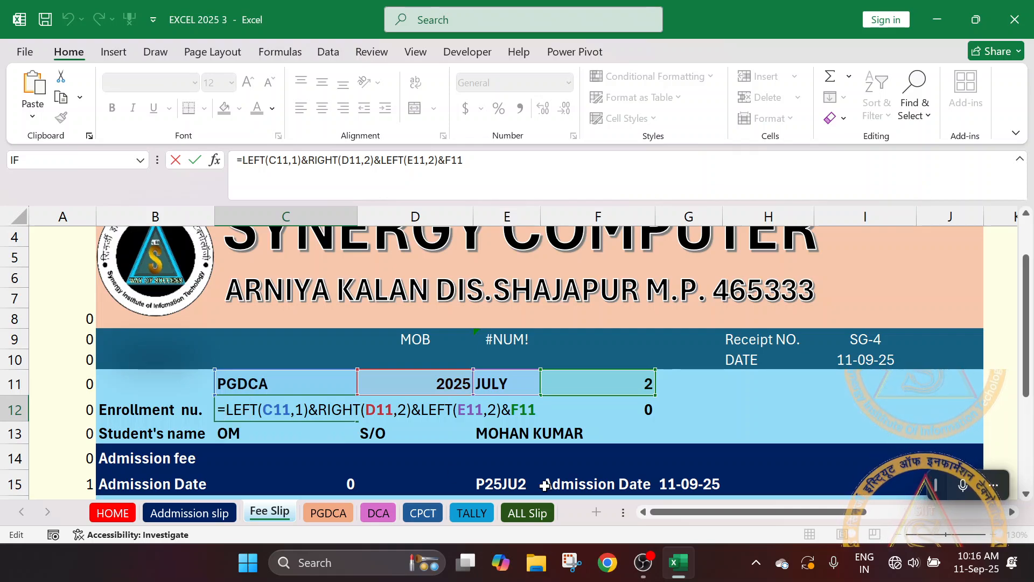
type("IF(")
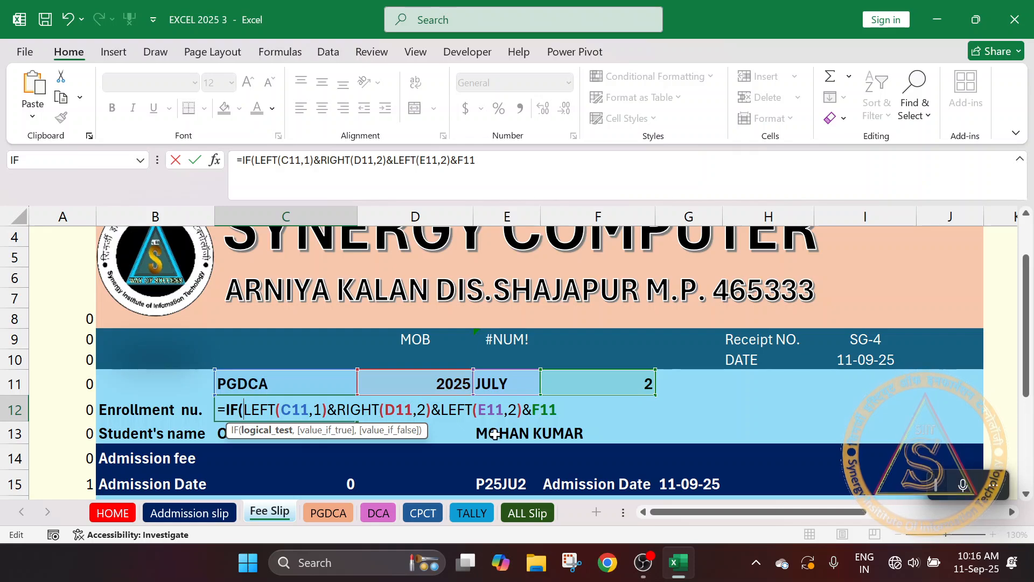
left_click(425, 358)
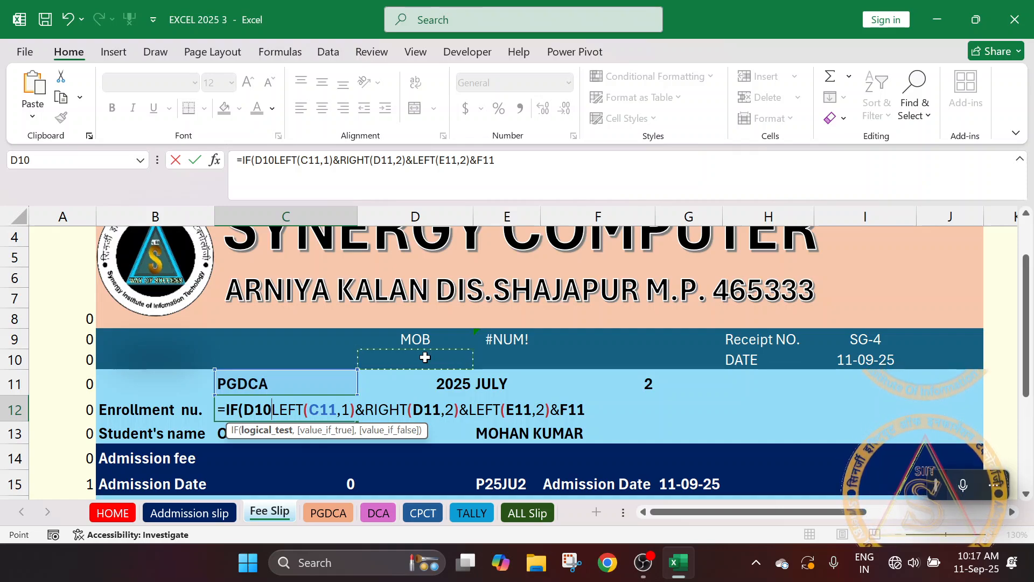
type("=")
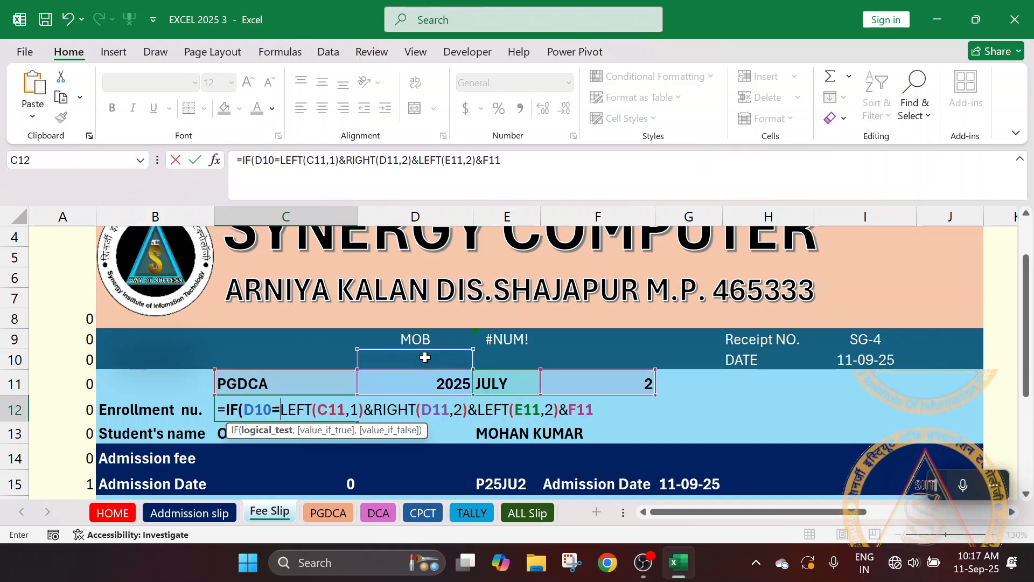
type("\"\",")
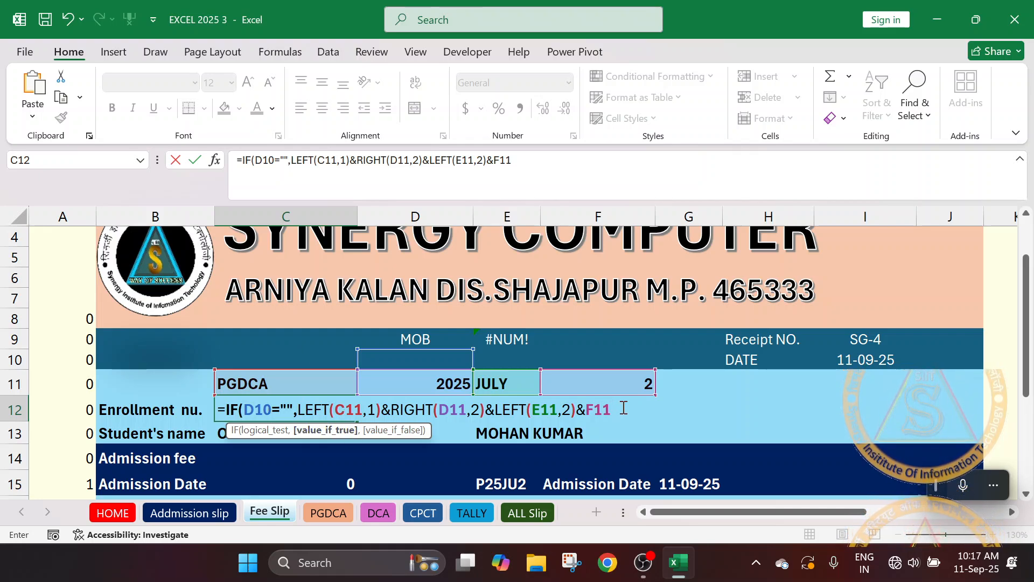
key("Return")
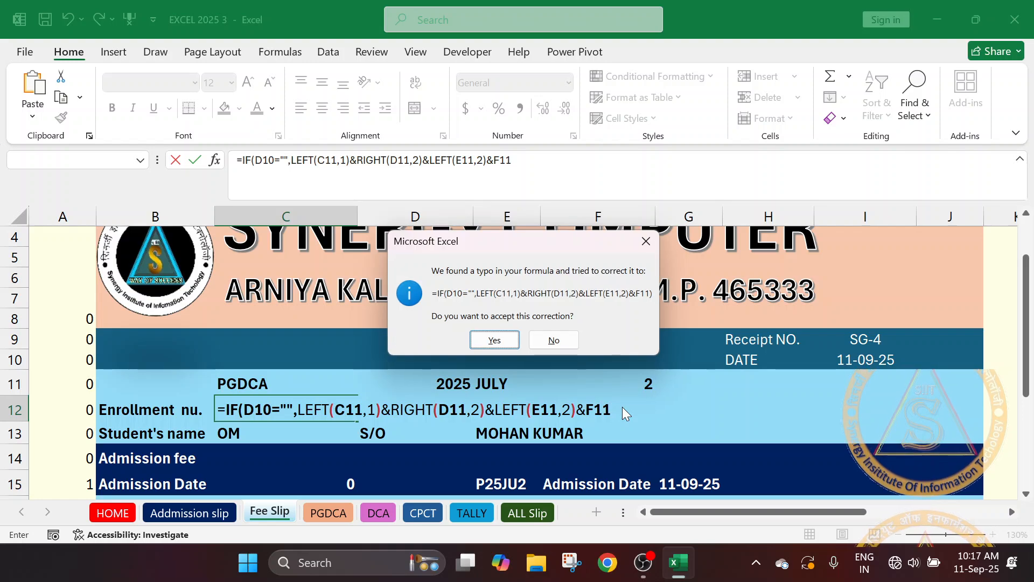
key("Return")
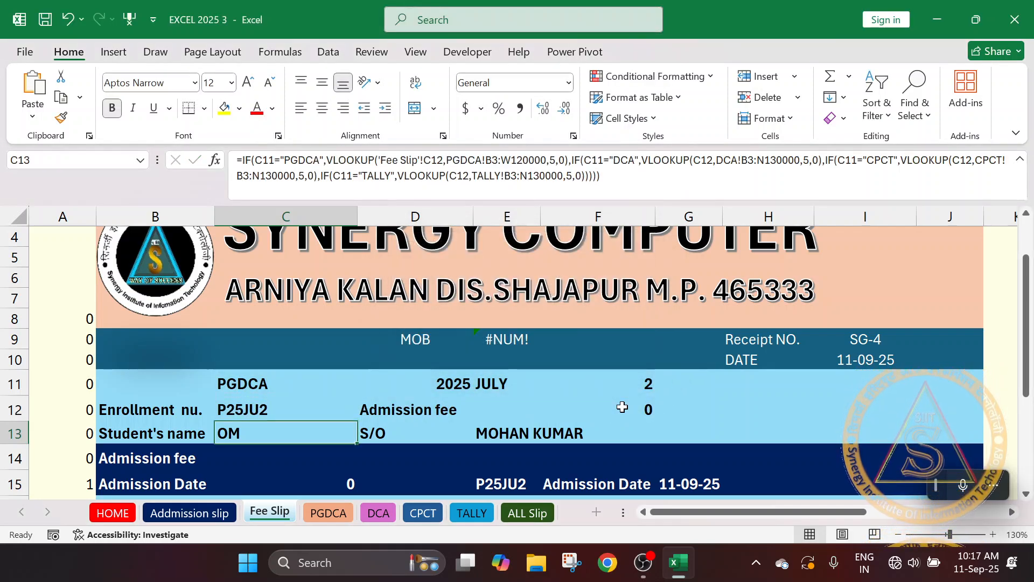
Test C12 by entering the first student's mobile number in D10, compare with the DGET result in E9, and clear D10.
left_click(411, 358)
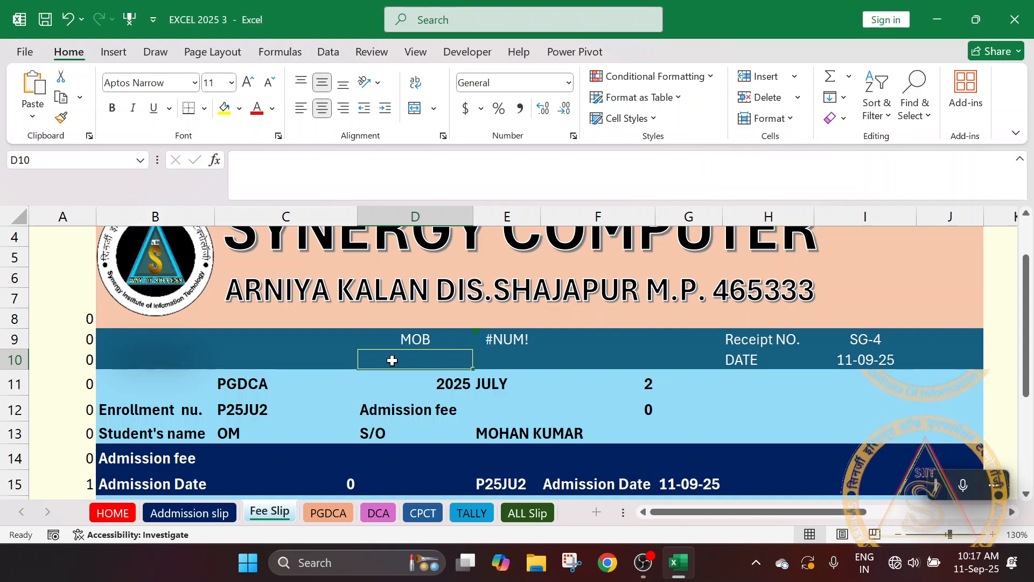
type("9926")
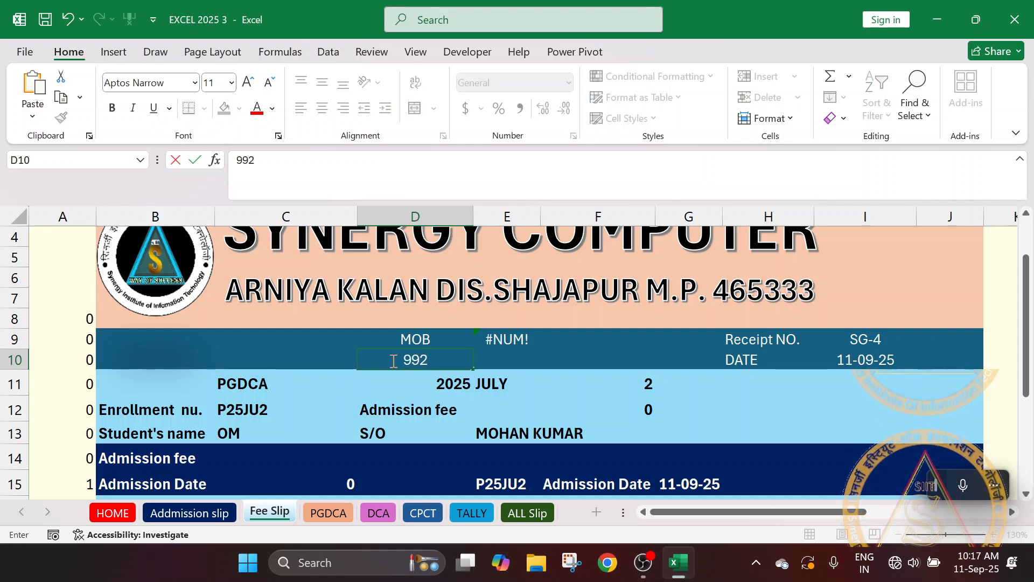
key("Return")
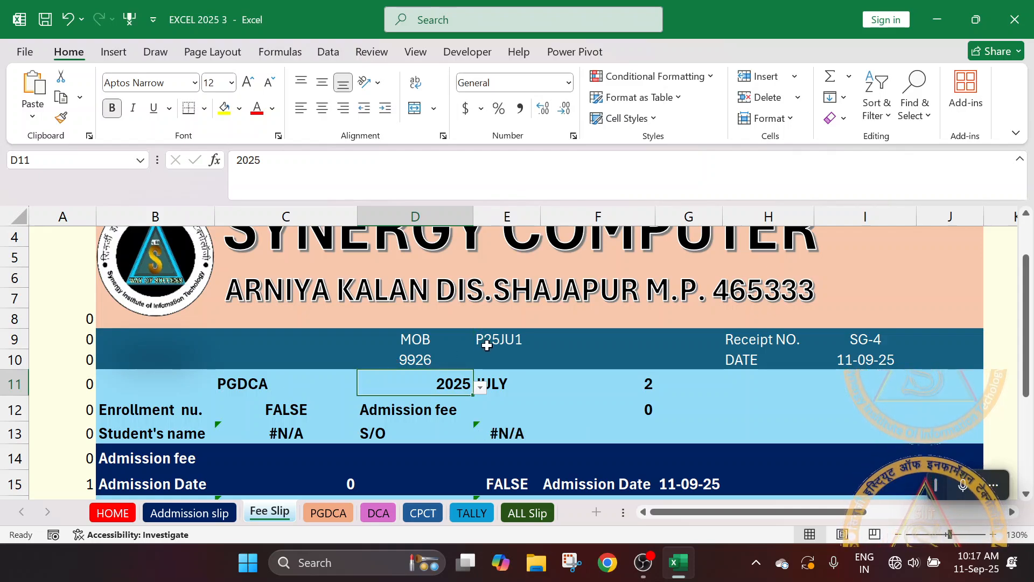
left_click(498, 341)
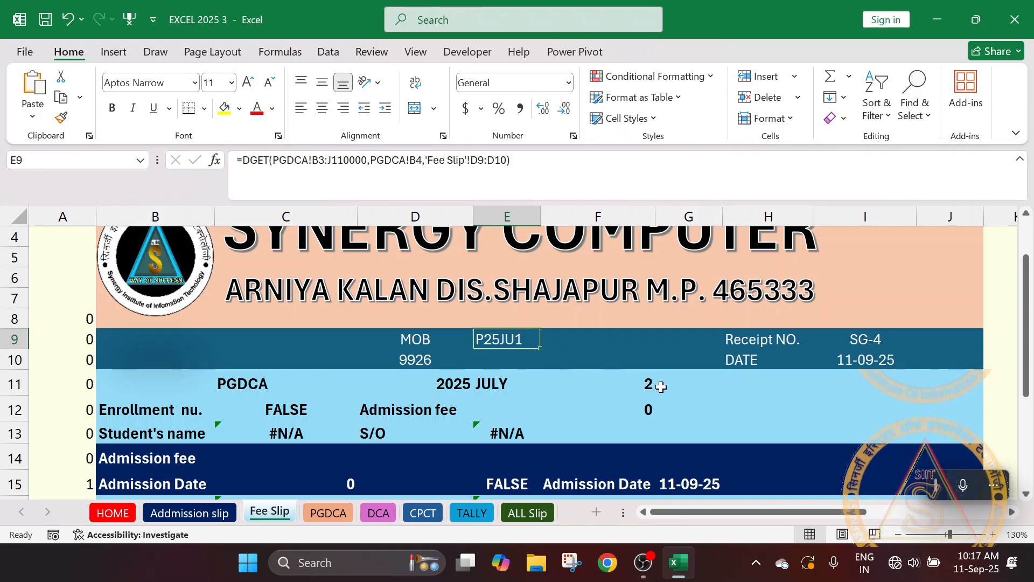
left_click(417, 364)
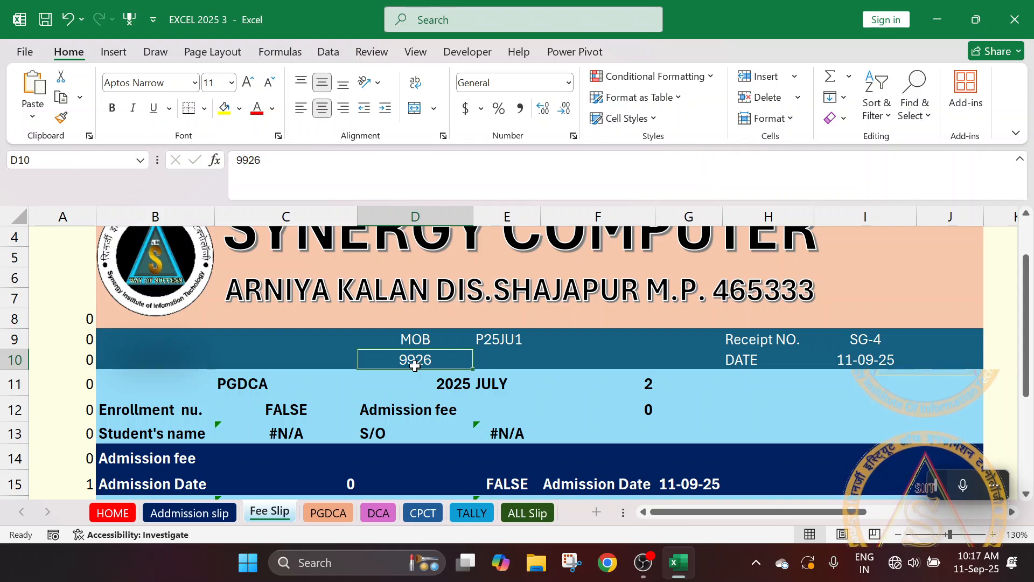
key("Delete")
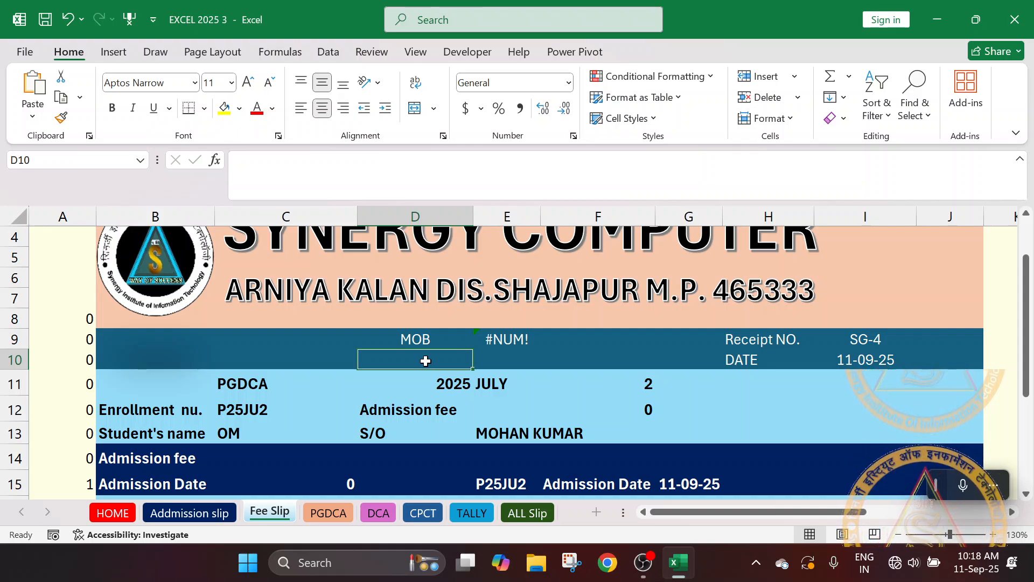
Add E9 as the value-if-false argument of the C12 formula: =IF(D10="",LEFT(C11,1)&RIGHT(D11,2)&LEFT(E11,2)&F11,E9).
double_click(251, 407)
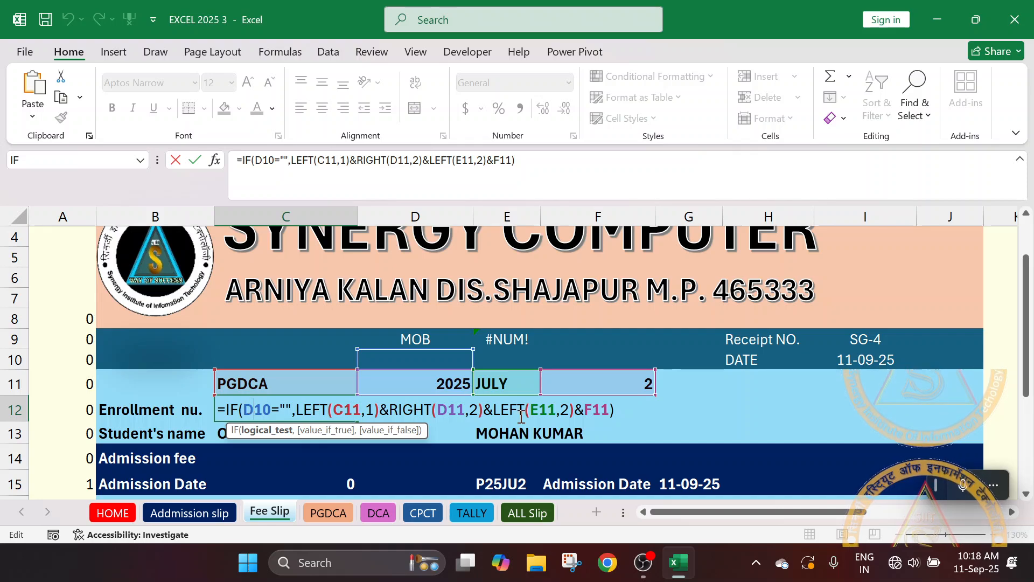
left_click(624, 411)
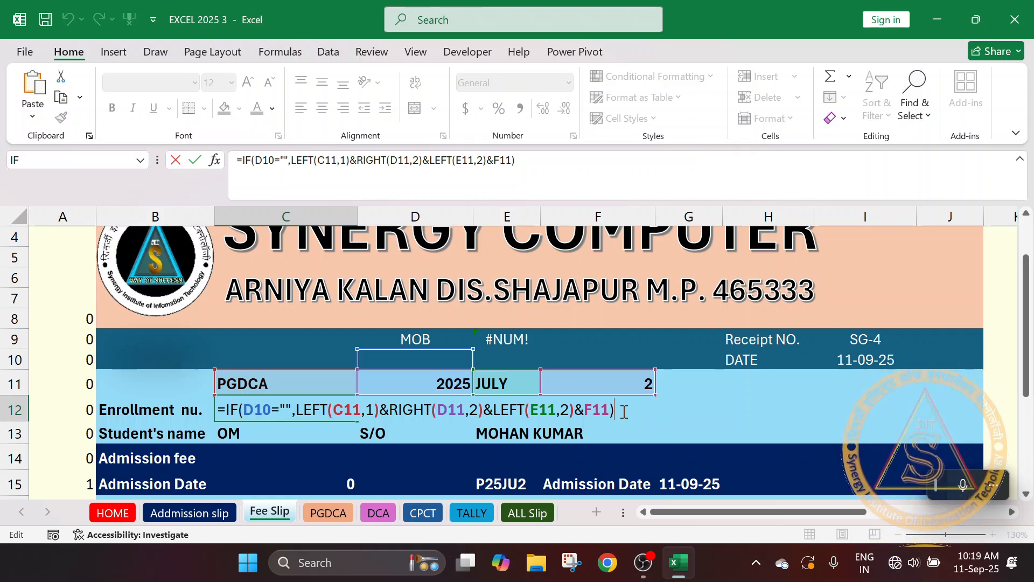
key("BackSpace")
type(",")
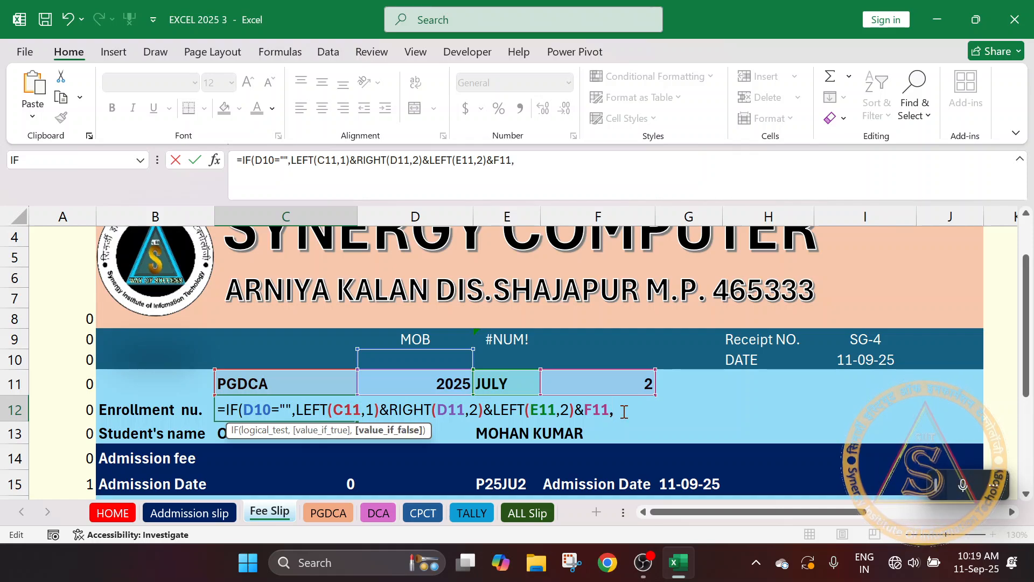
left_click(514, 343)
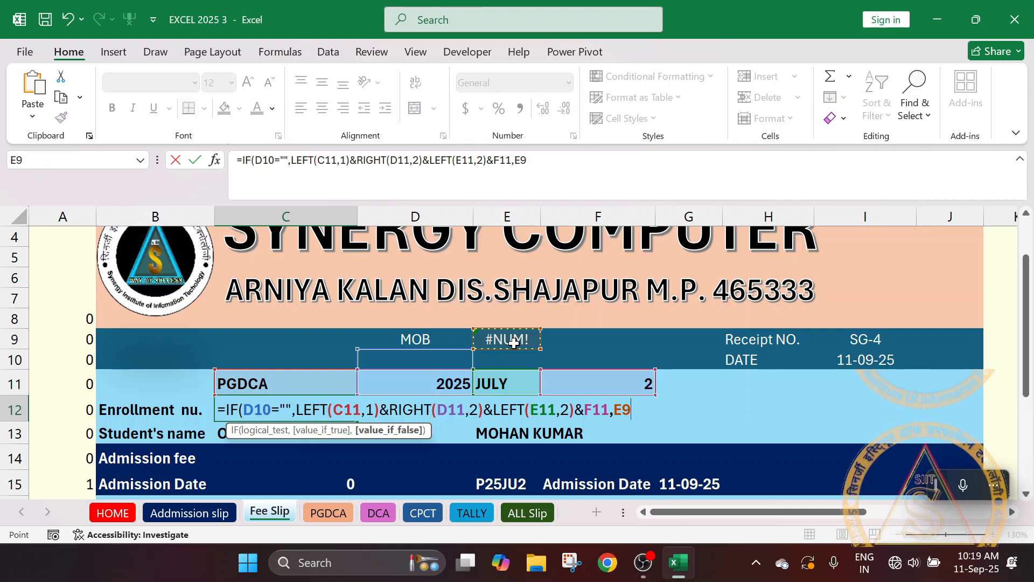
key("Return")
key("Return")
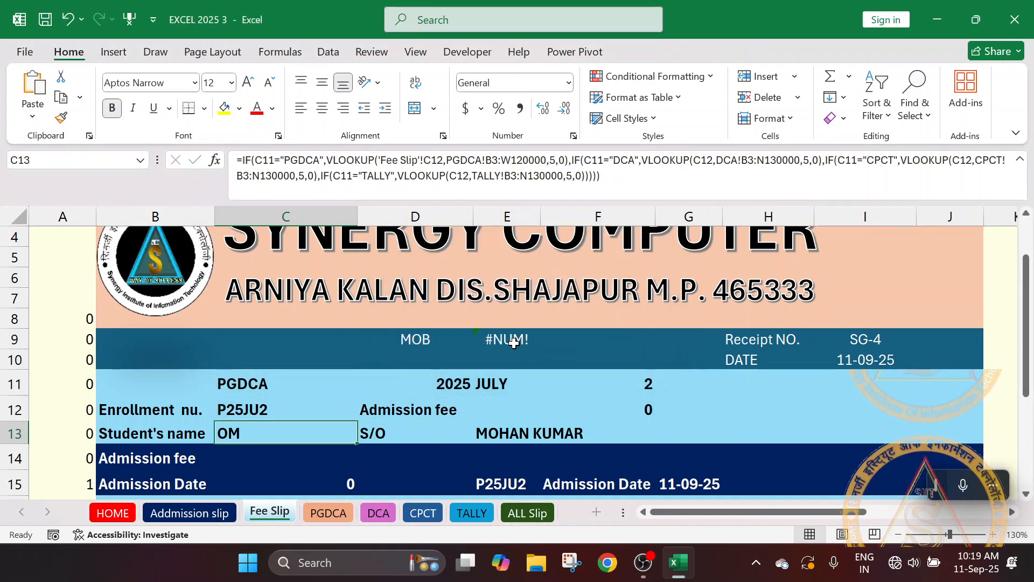
Test the lookup by entering the second student's mobile number in D10 and replacing it with the first student's.
left_click(422, 357)
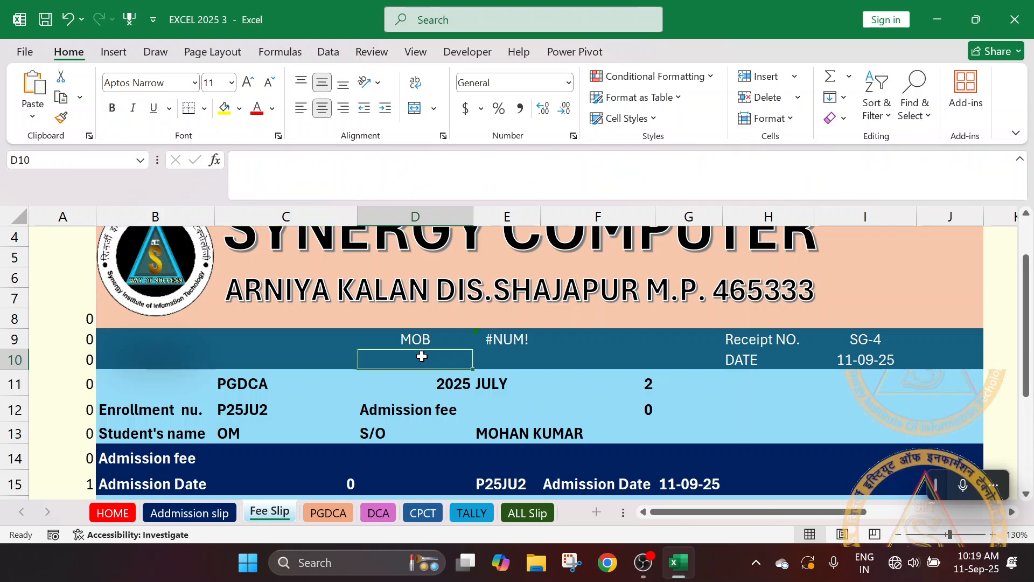
type("9691")
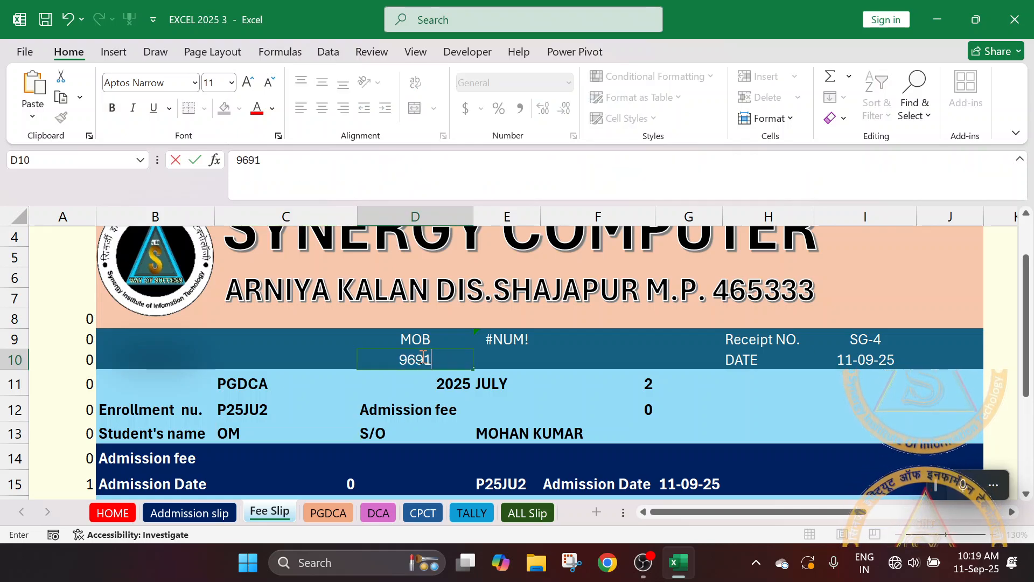
key("Return")
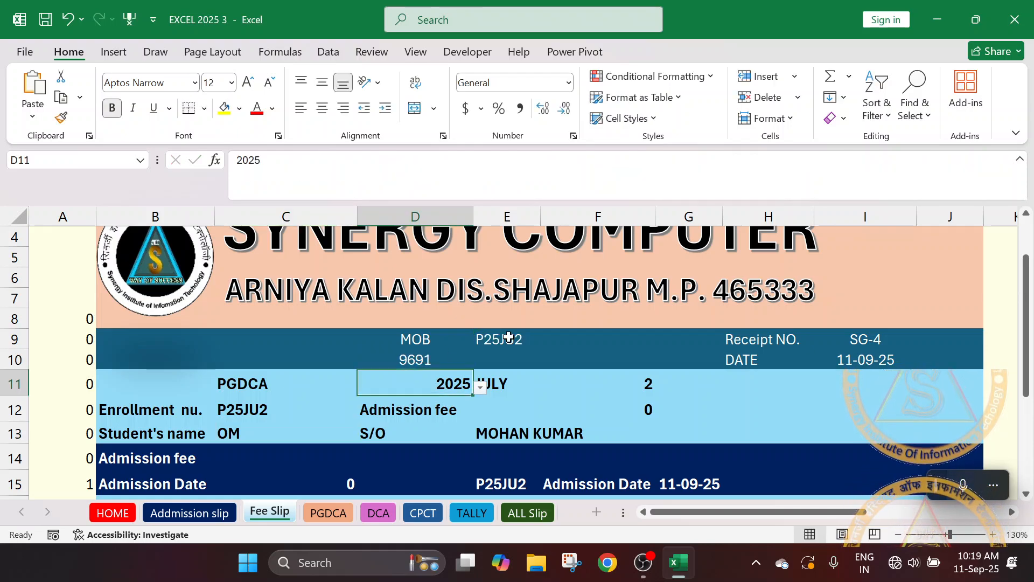
left_click(410, 359)
type("9926")
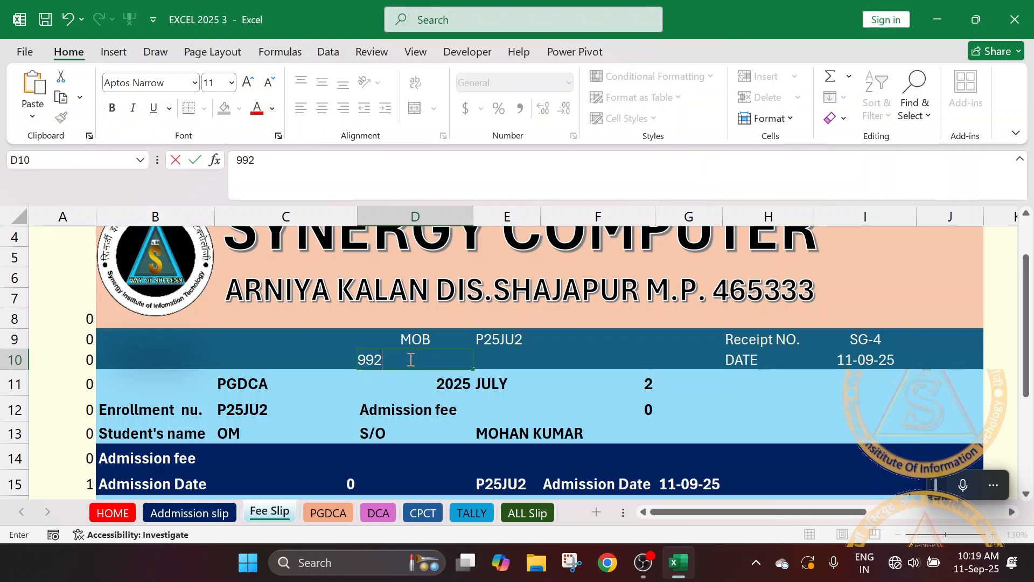
key("Return")
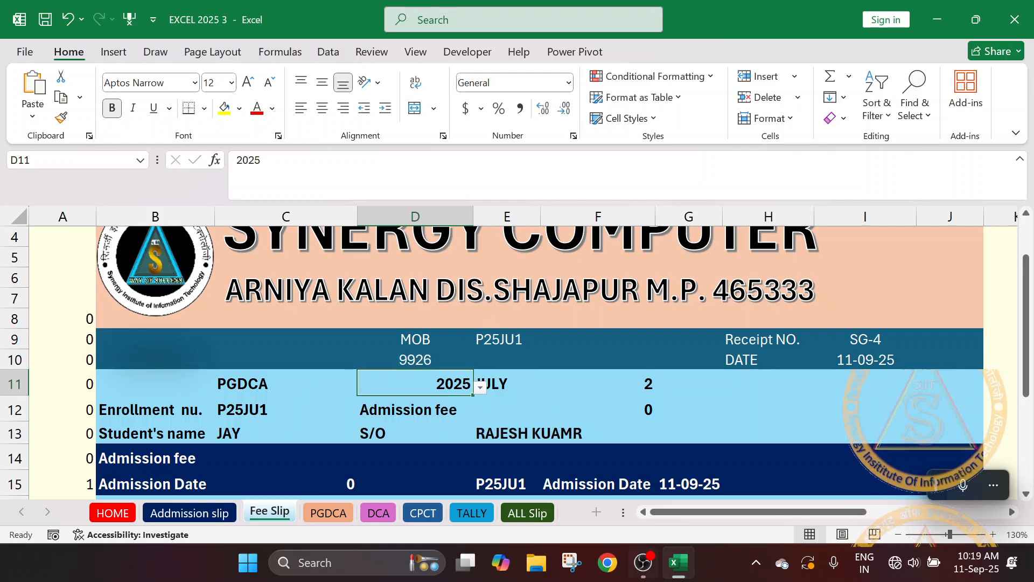
Compare the DGET result in E9 with the IF formula in C12, the serial in F11 and the mobile number in D10.
left_click(485, 341)
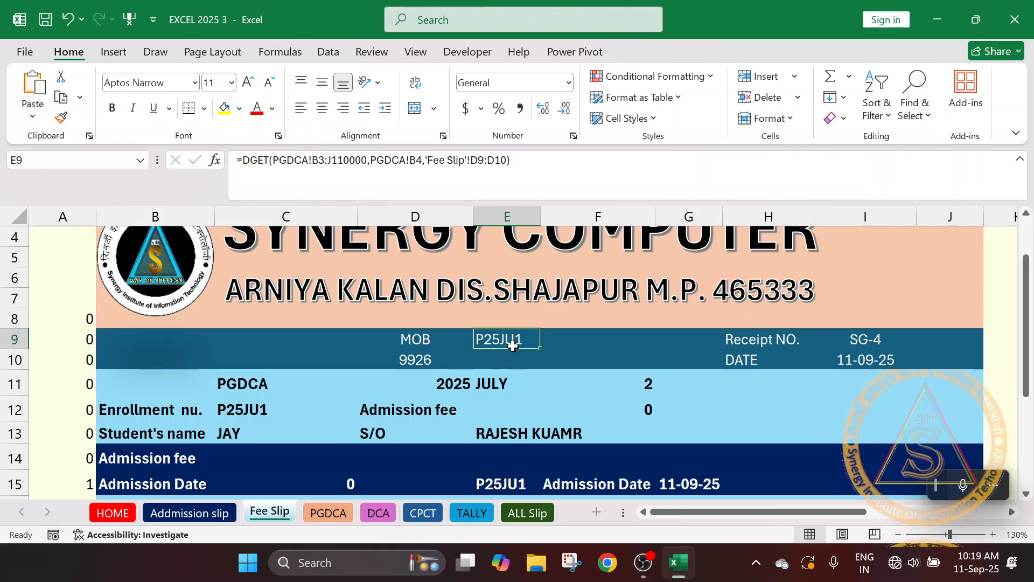
left_click(278, 413)
left_click(593, 389)
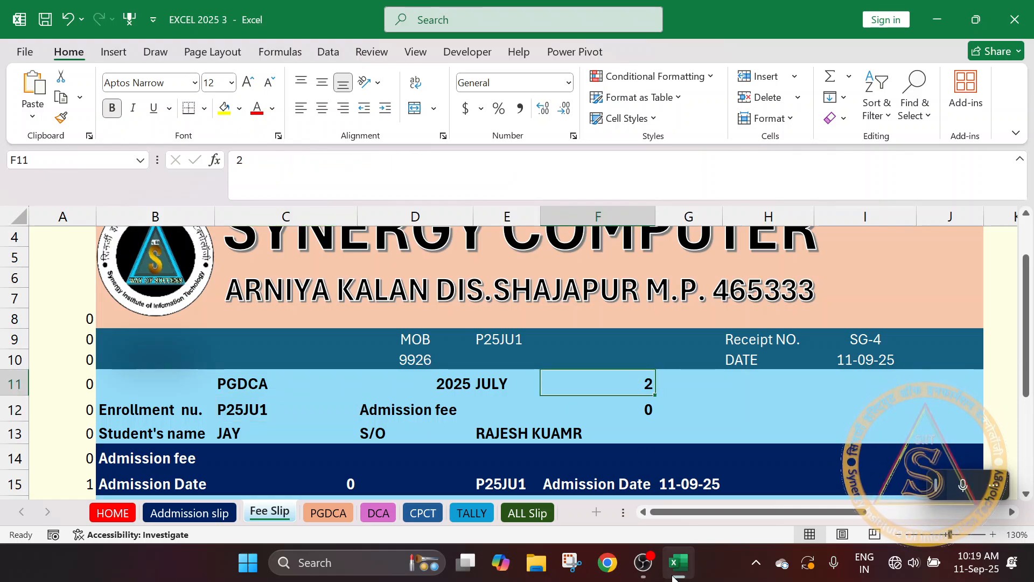
mouse_move(679, 563)
left_click(281, 409)
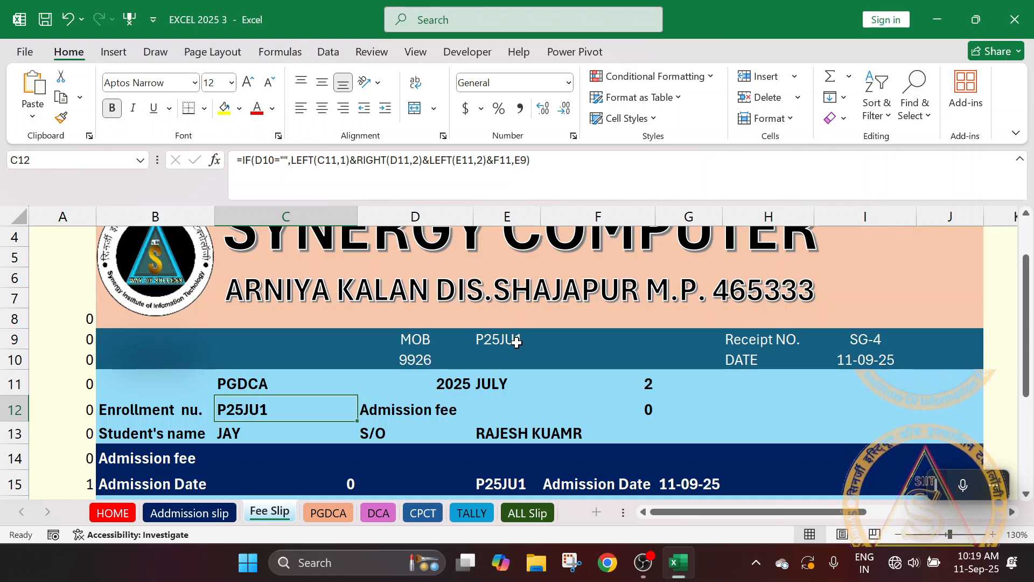
left_click(425, 359)
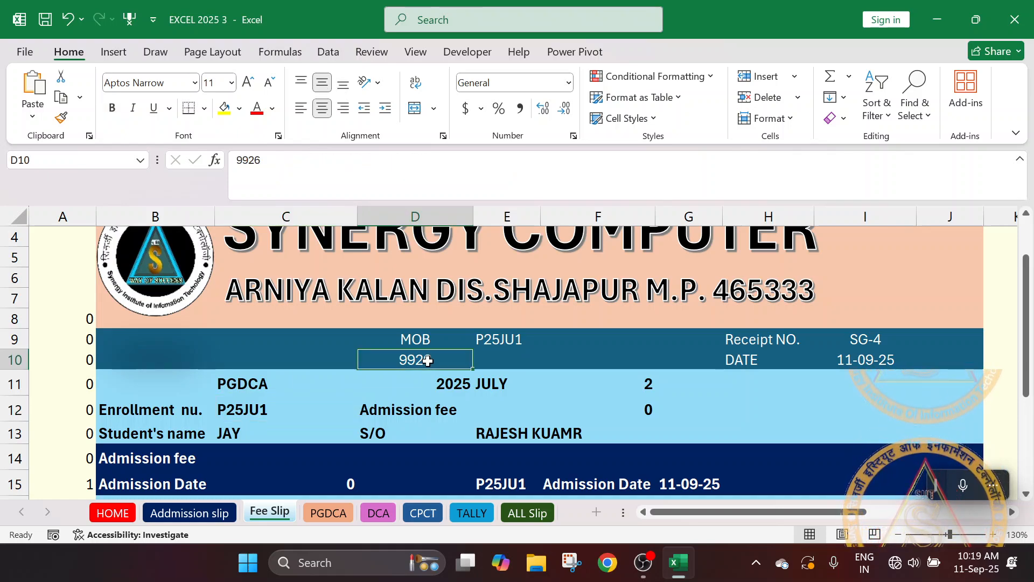
left_click(519, 340)
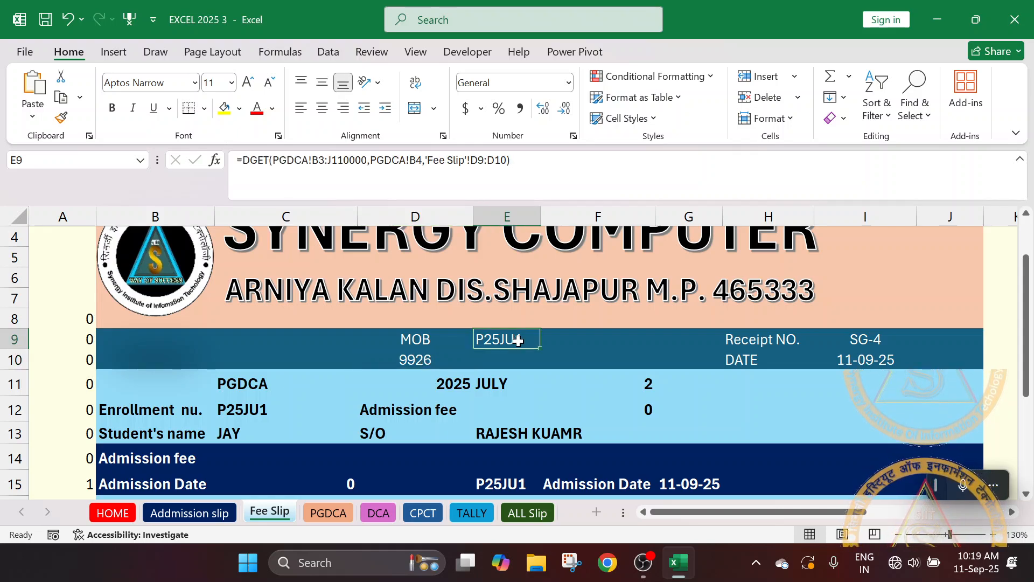
left_click(266, 410)
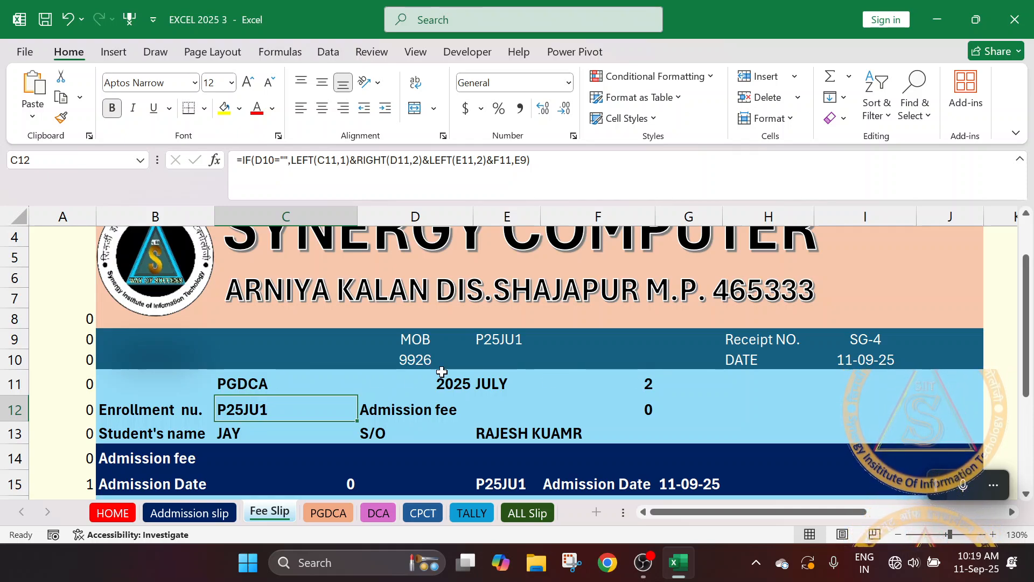
Look up the sixth and the third PGDCA student by entering their mobile numbers in D10 one after the other.
left_click(422, 364)
type("8878")
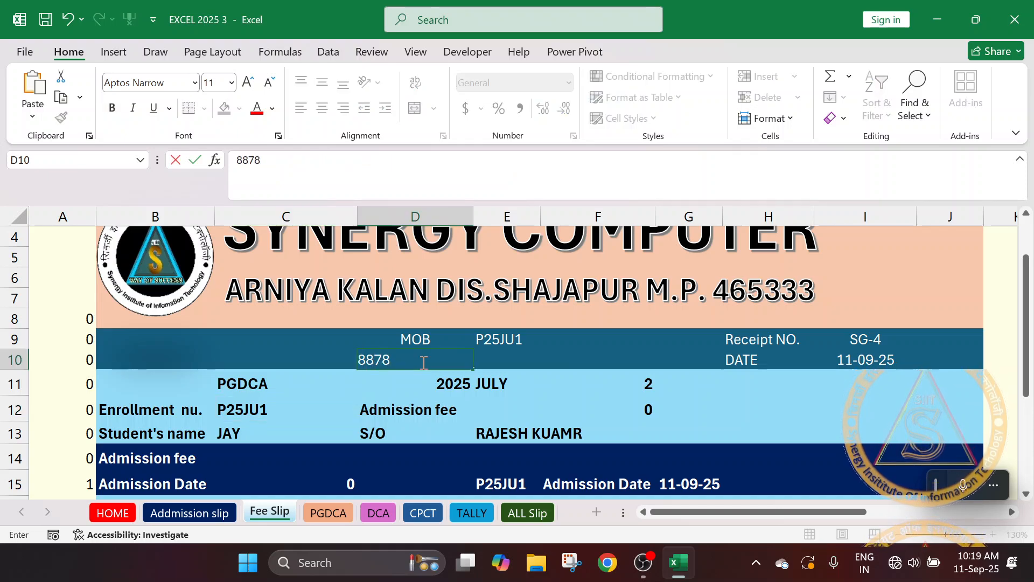
key("Return")
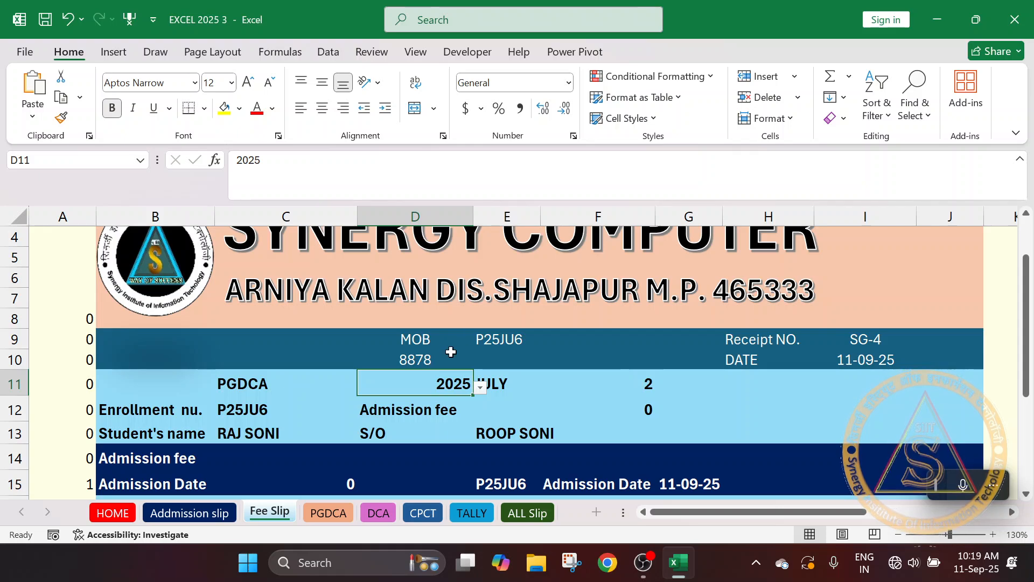
left_click(424, 358)
type("7883")
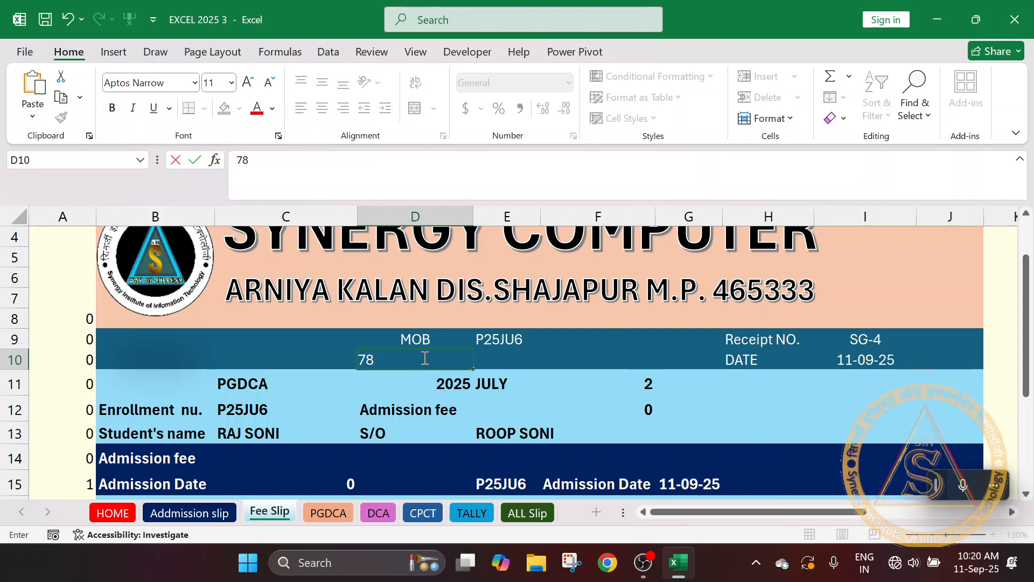
key("Return")
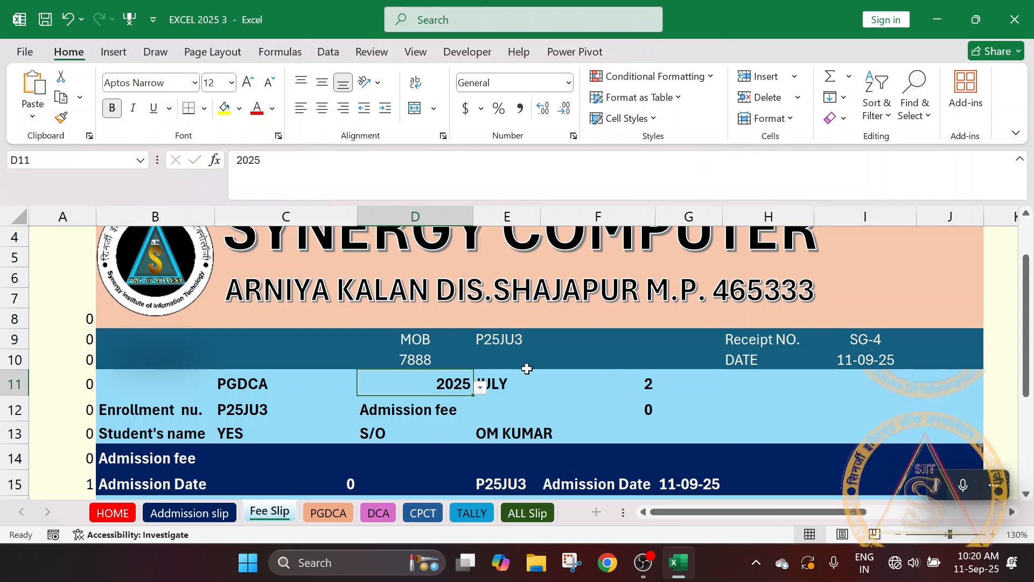
Clear the mobile number in D10 and check the fallback enrollment number in C12 against the serial in F11.
left_click(418, 362)
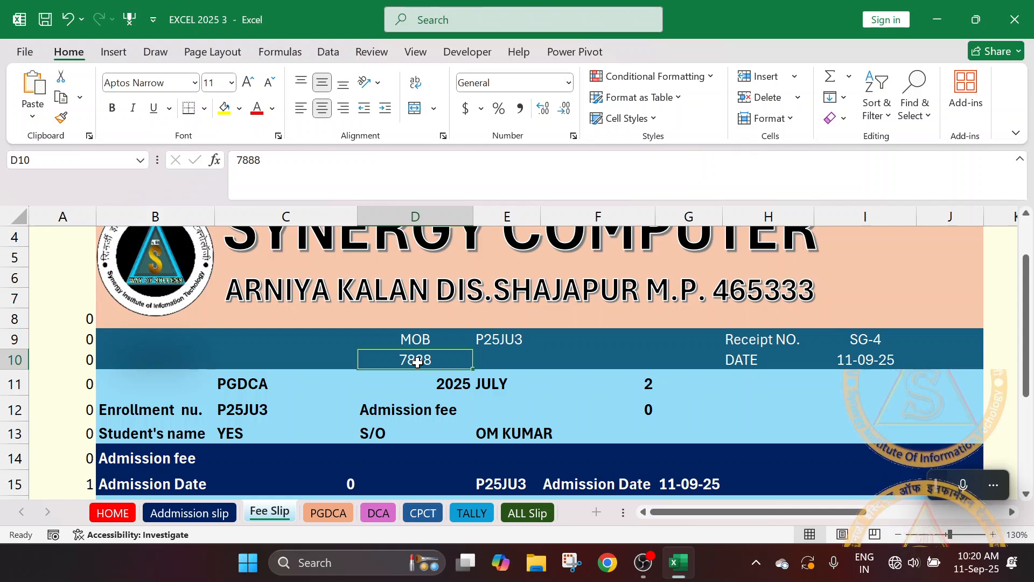
key("Delete")
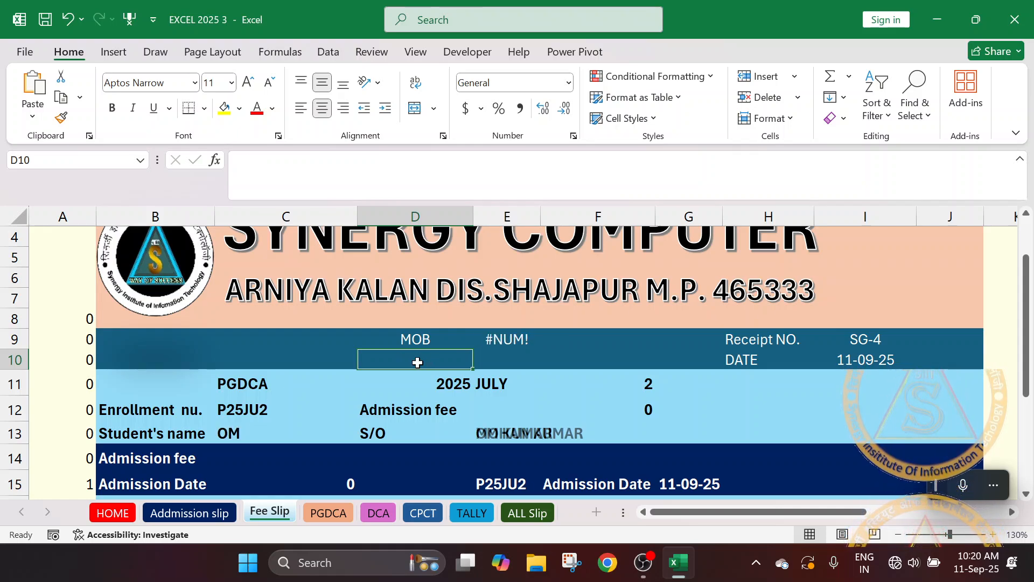
left_click(230, 409)
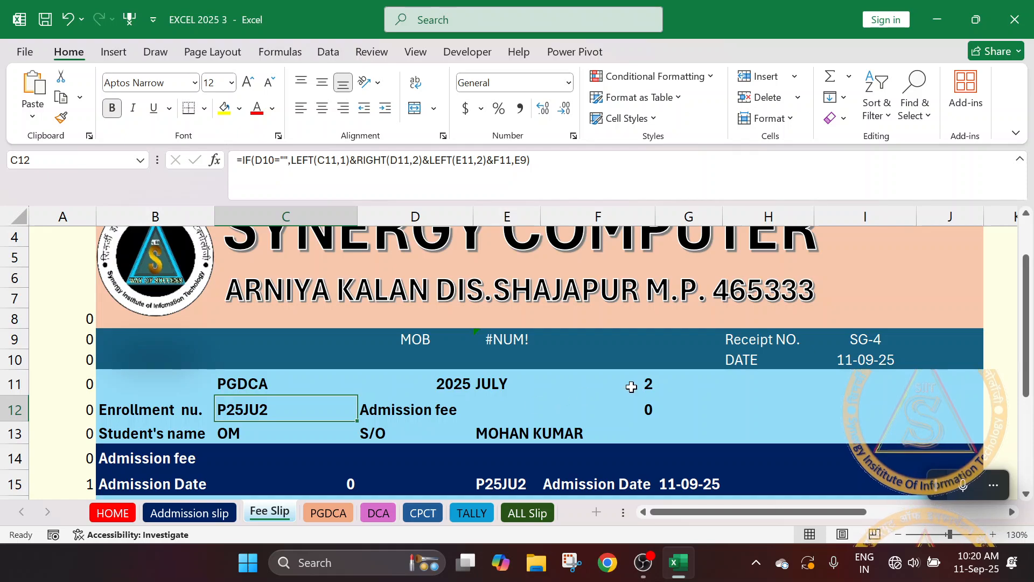
left_click(648, 382)
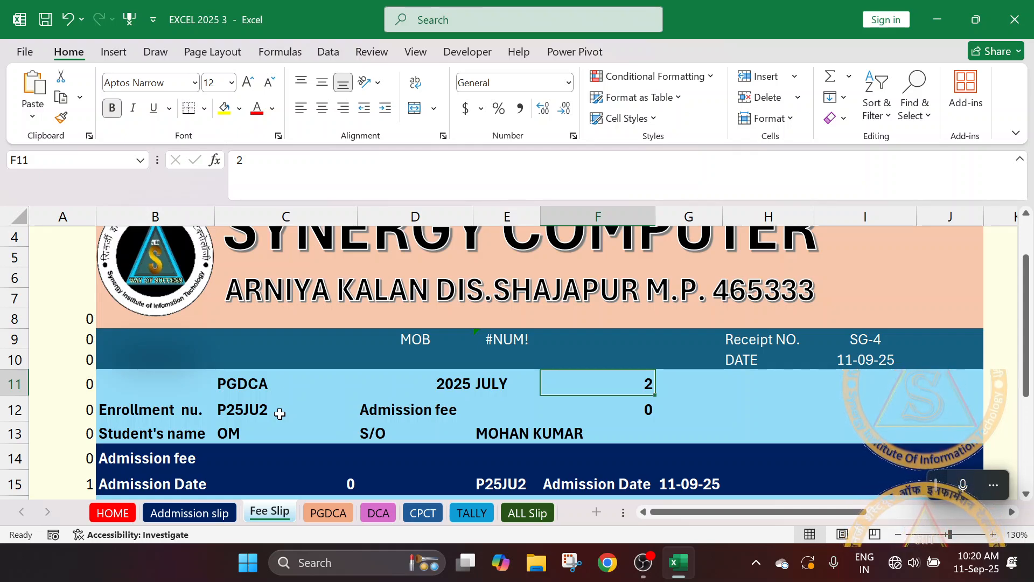
Test the lookup with another course by setting C11 to DCA and entering the first PGDCA student's mobile number in D10.
left_click(274, 384)
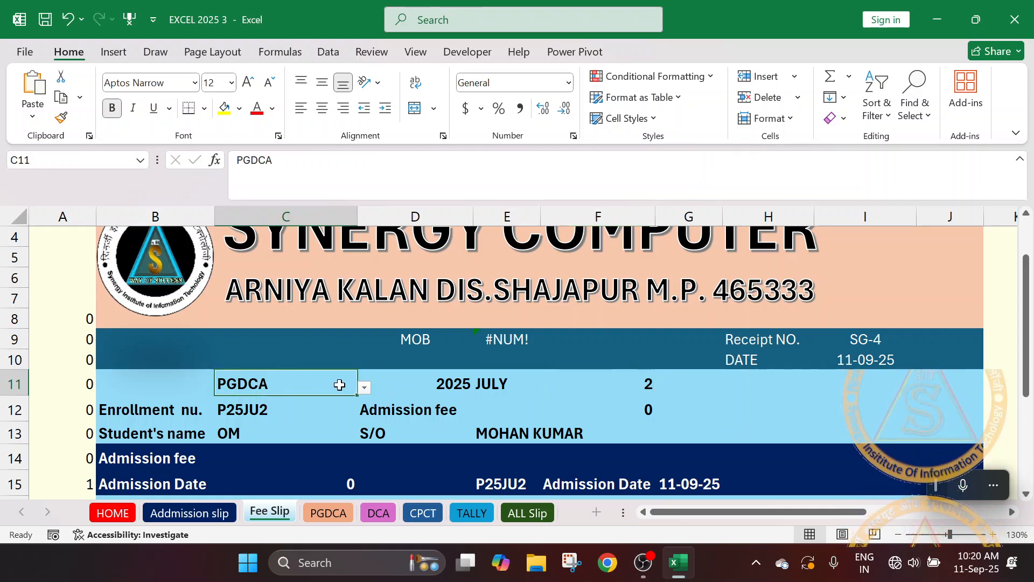
left_click(364, 387)
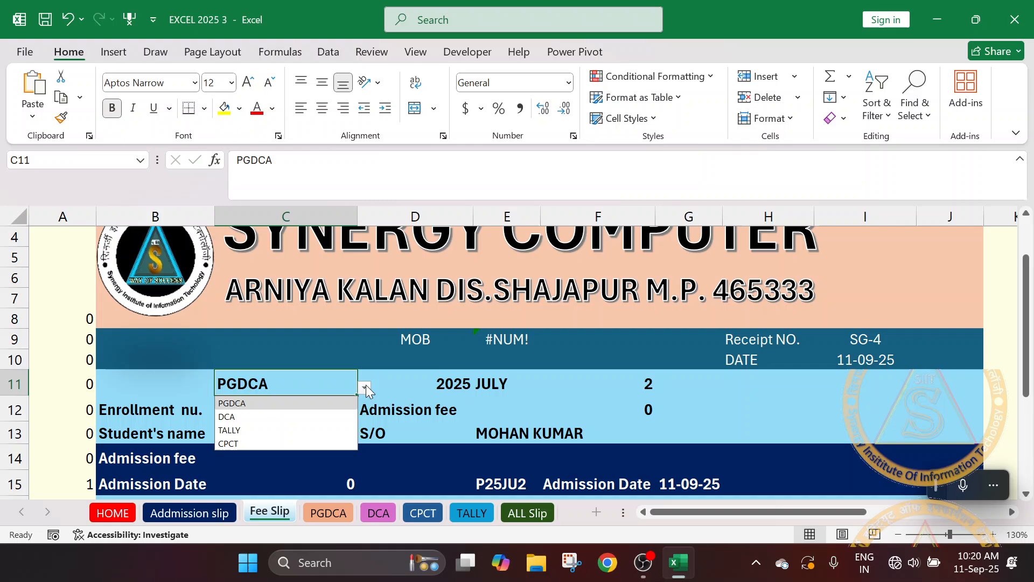
left_click(238, 418)
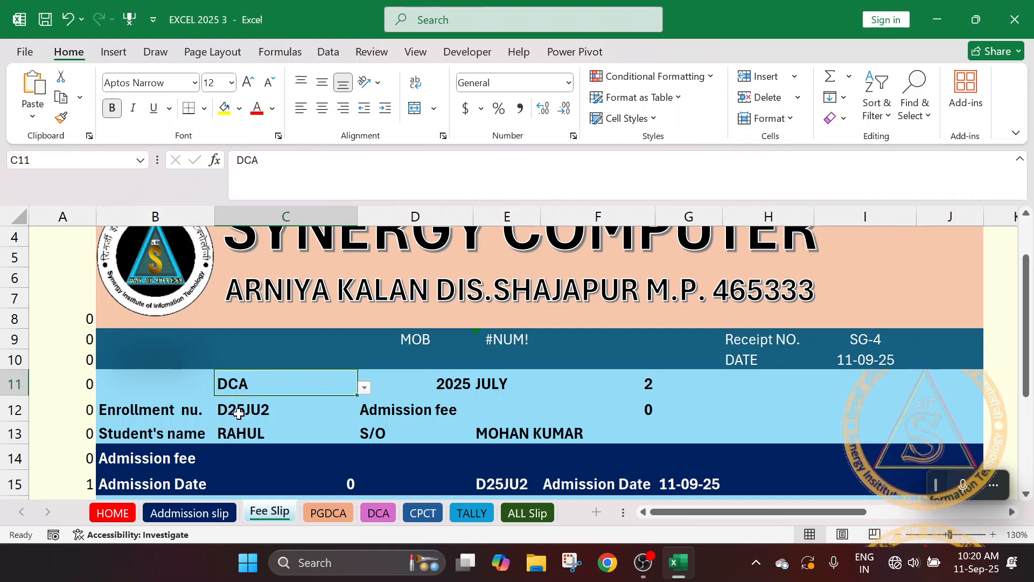
left_click(419, 348)
left_click(418, 354)
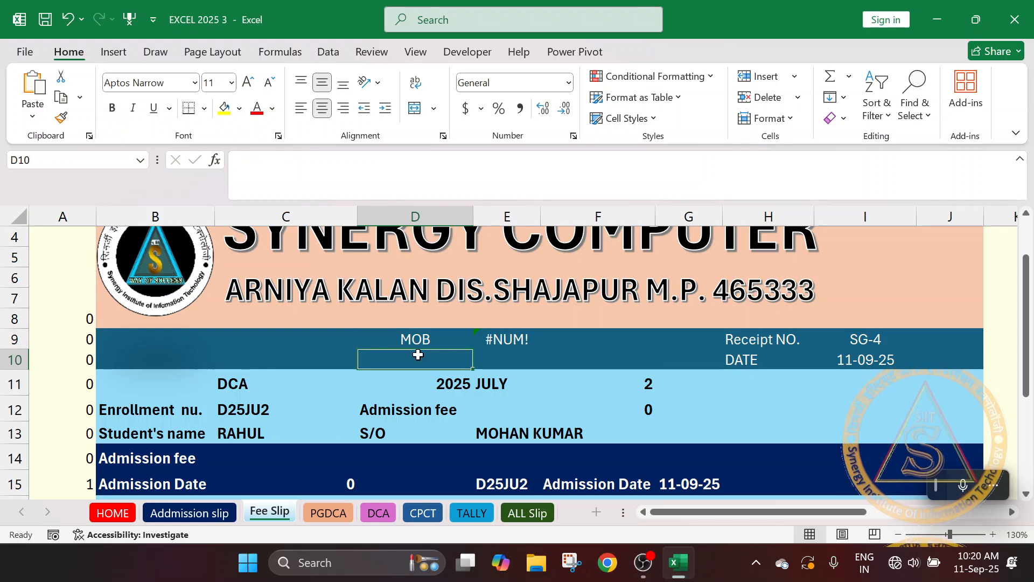
type("99")
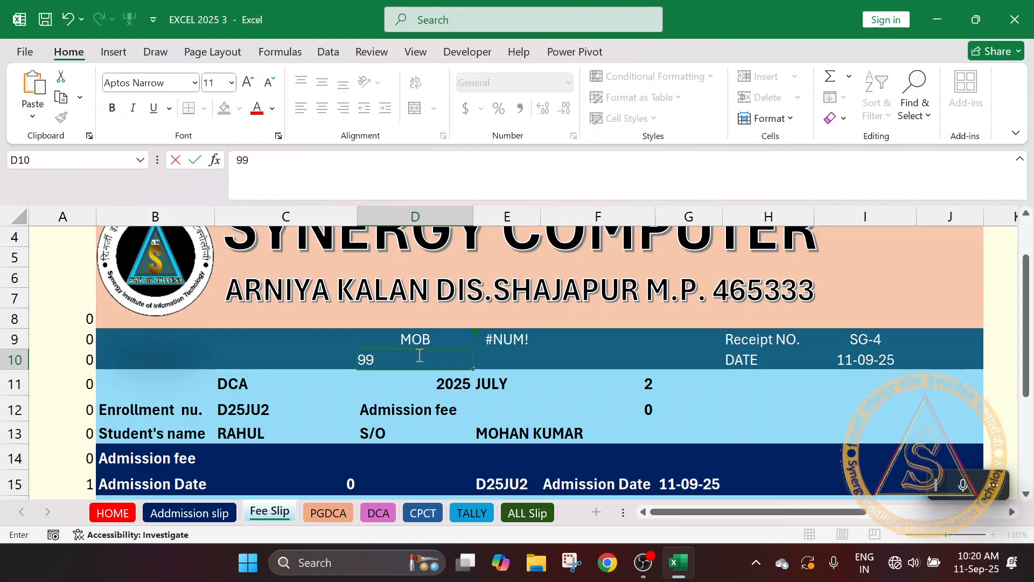
type("26")
key("Return")
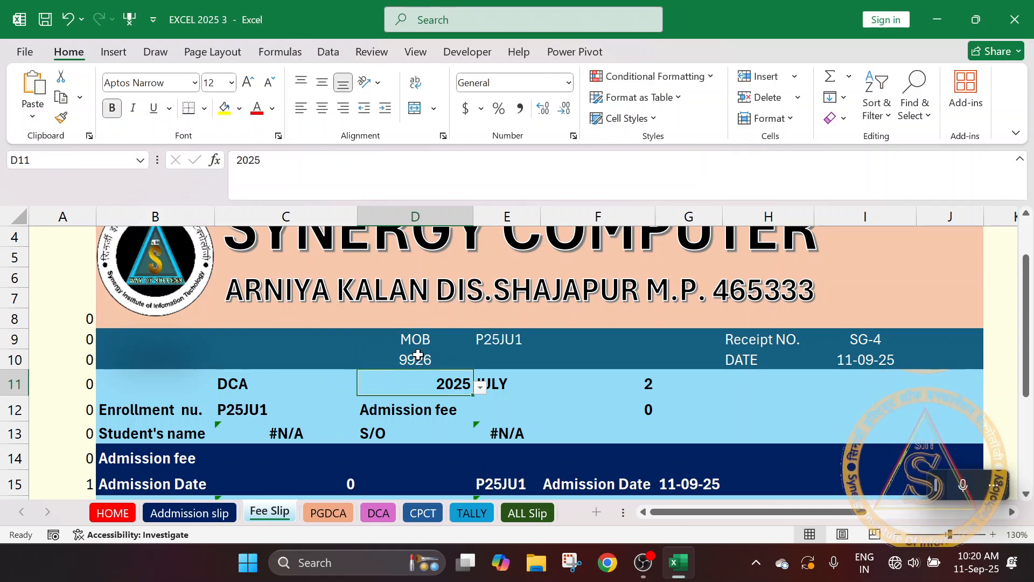
Set the course in C11 back to PGDCA.
left_click(230, 383)
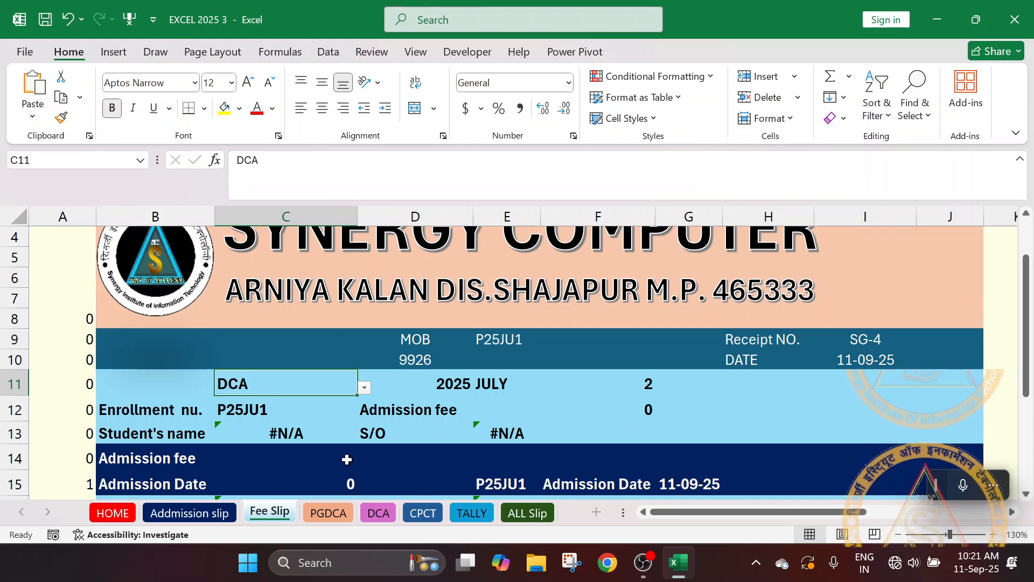
left_click(365, 387)
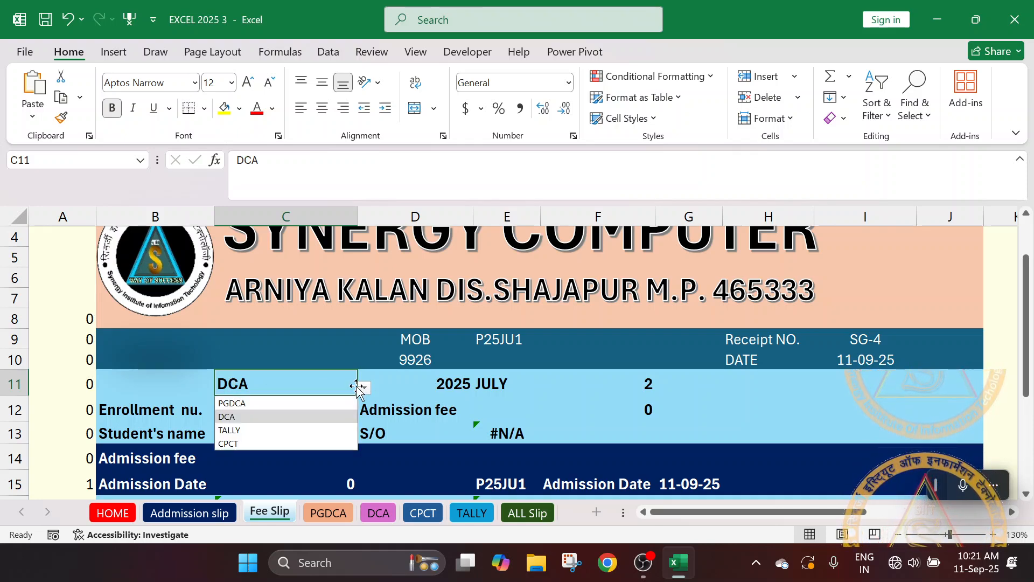
left_click(261, 404)
Examine the nested IF and VLOOKUP formulas behind the student's name in C13 and the father's name in E13.
left_click(232, 437)
left_click(486, 437)
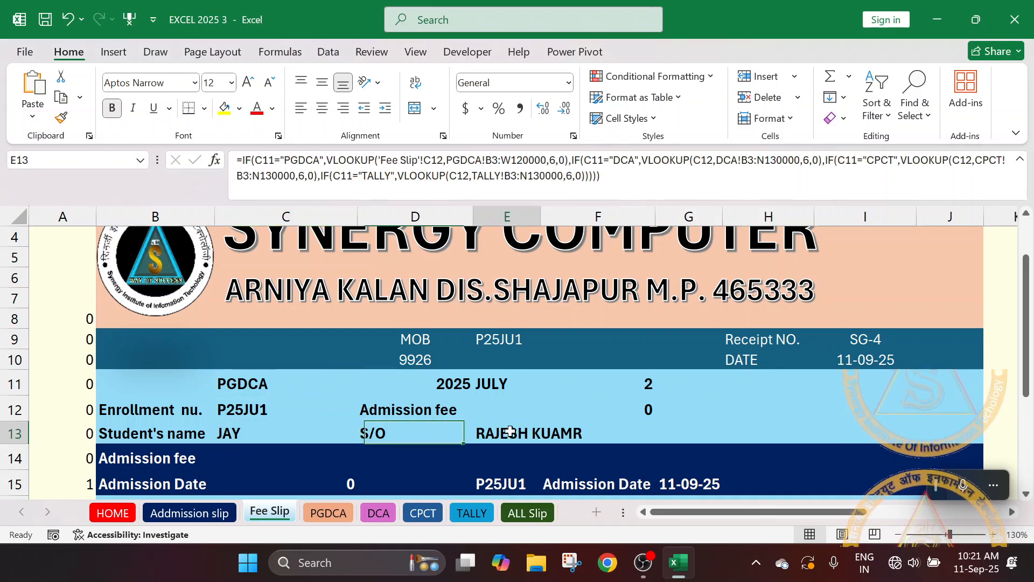
scroll(506, 425, "down", 3)
scroll(356, 389, "up", 2)
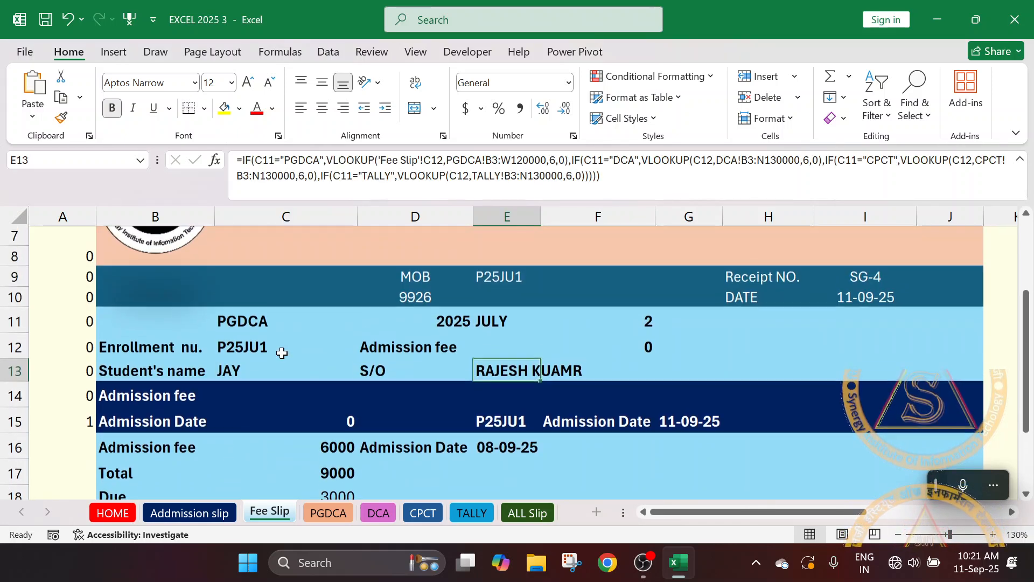
double_click(226, 373)
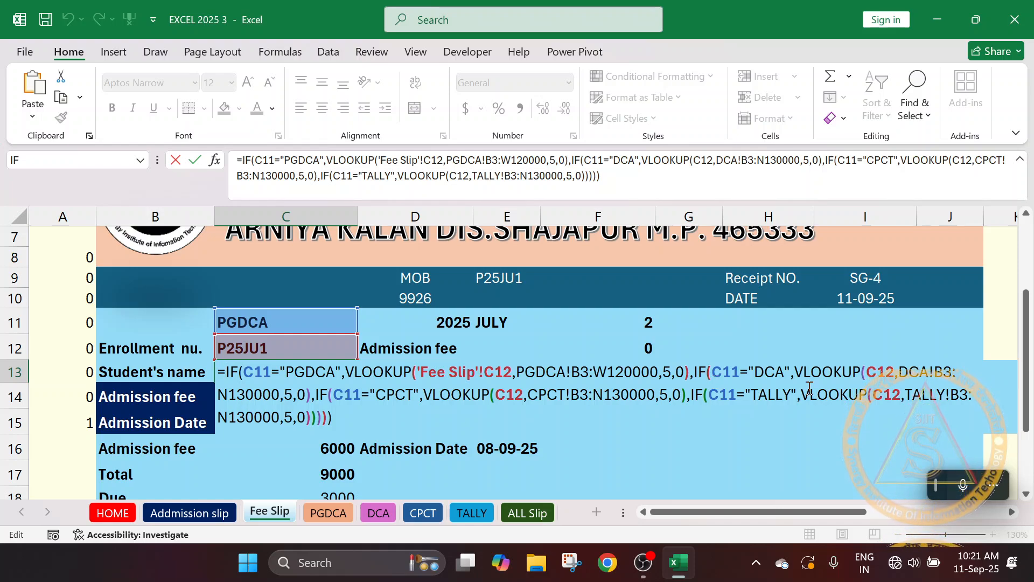
key("Return")
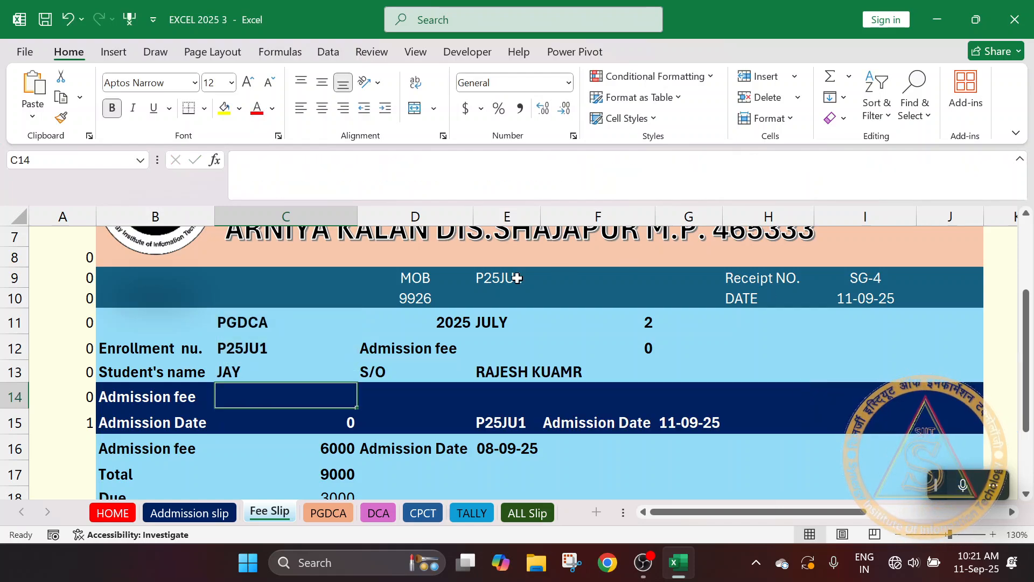
Wrap the DGET formula in E9 in a course test: =IF(C11="PGDCA",DGET(PGDCA!B3:J110000,PGDCA!B4,'Fee Slip'!D9:D10)).
double_click(498, 277)
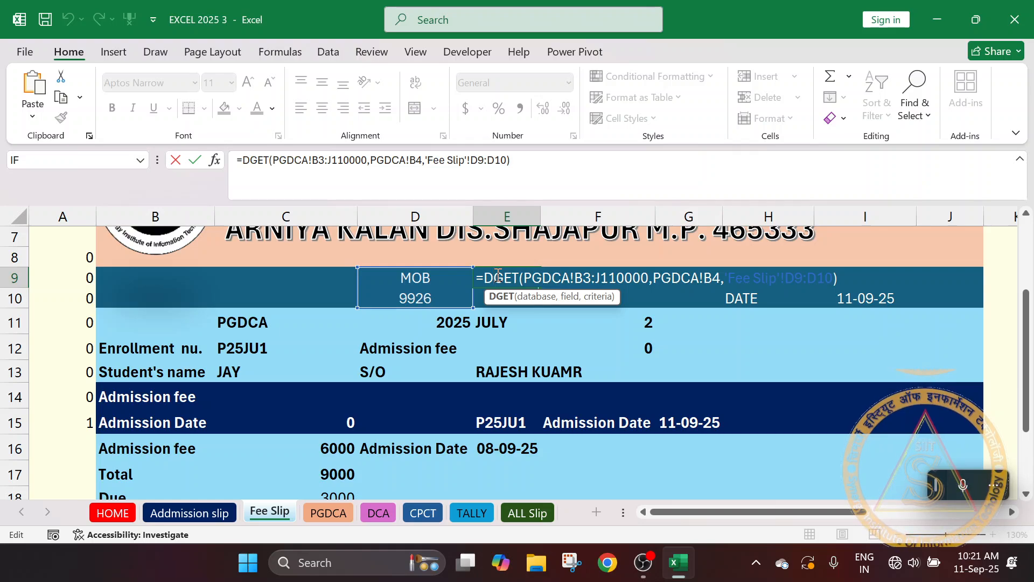
left_click(484, 273)
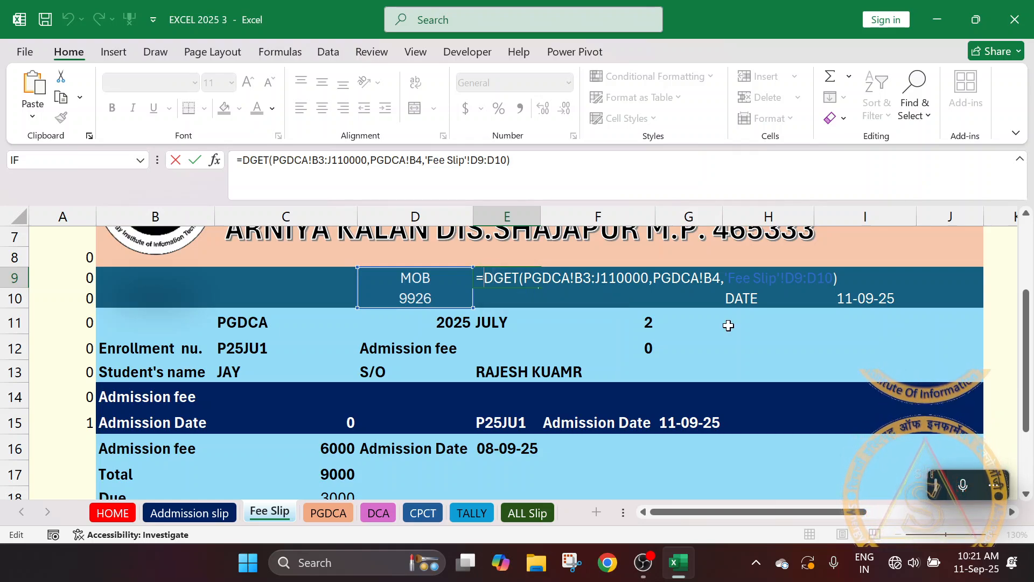
type("IF(")
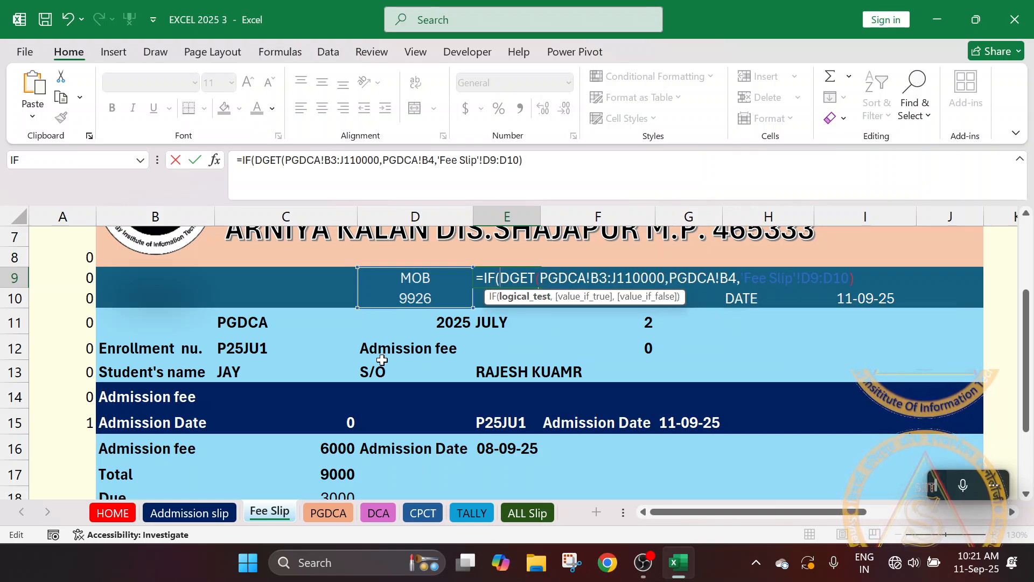
left_click(267, 321)
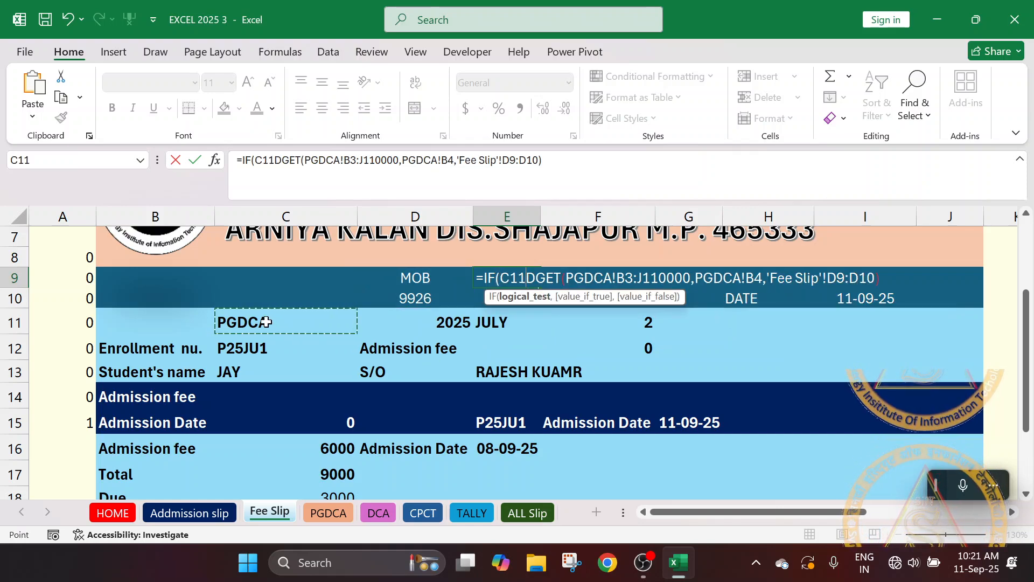
type("=")
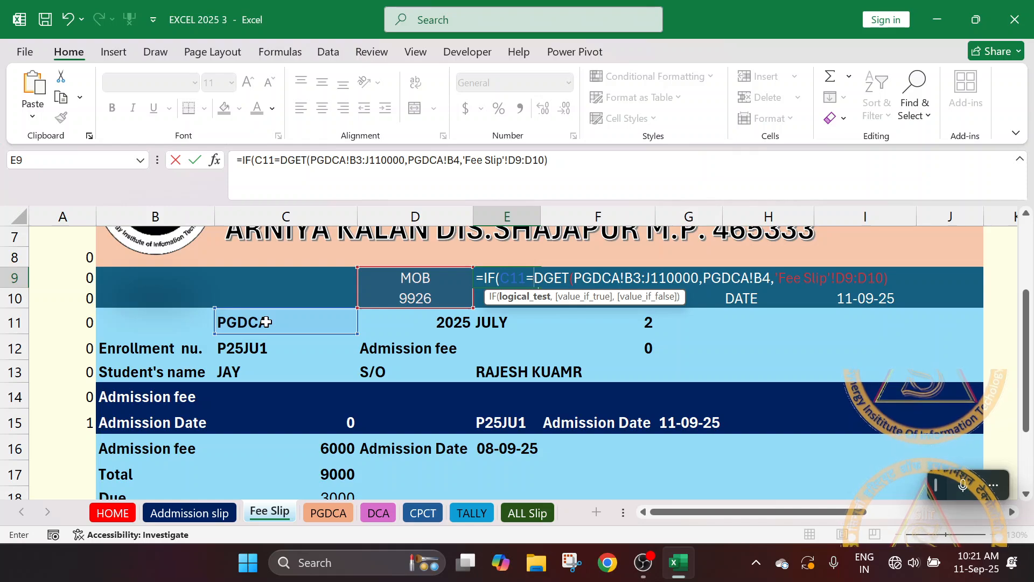
type("\"")
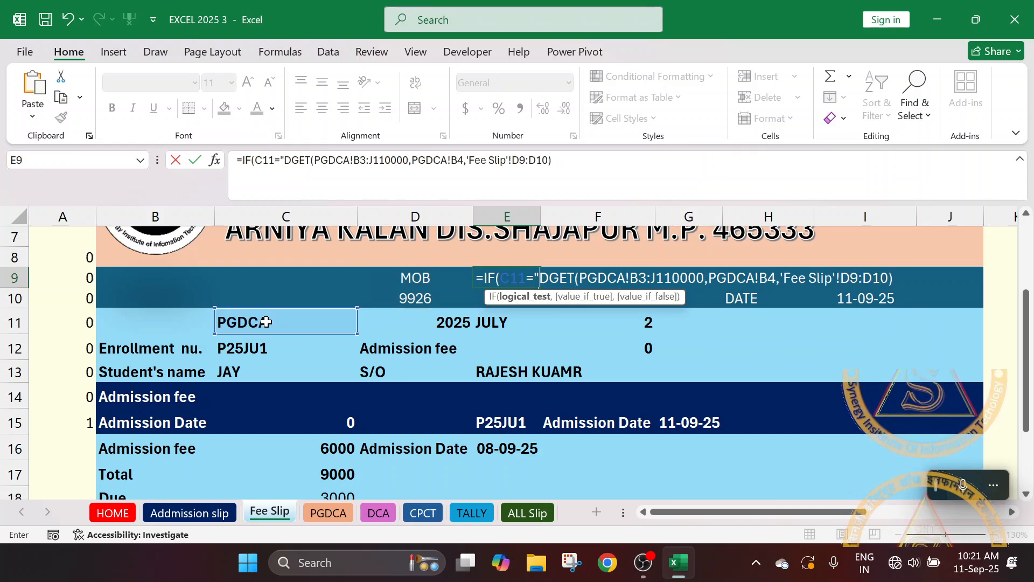
type("PGDCA")
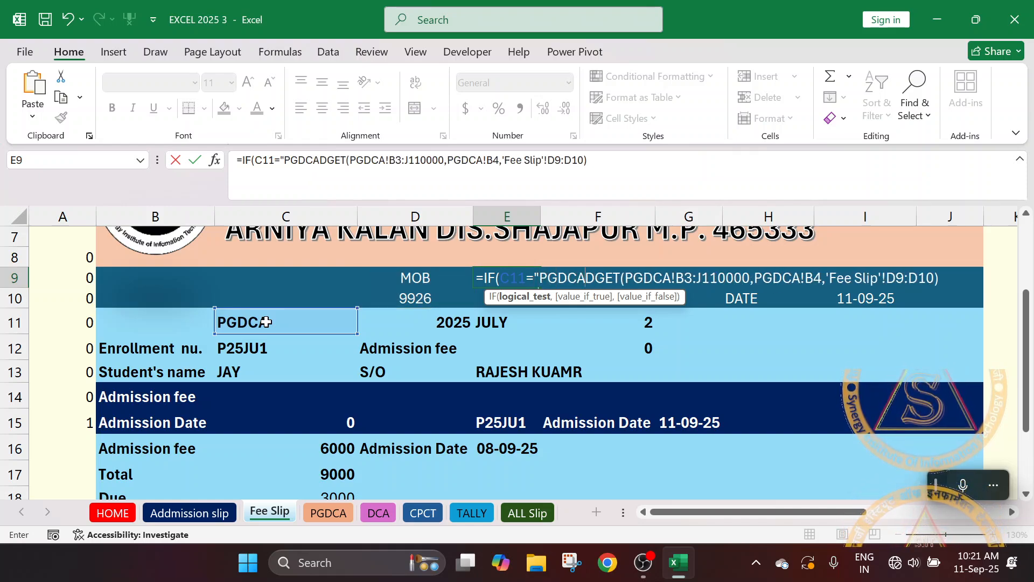
type("\",")
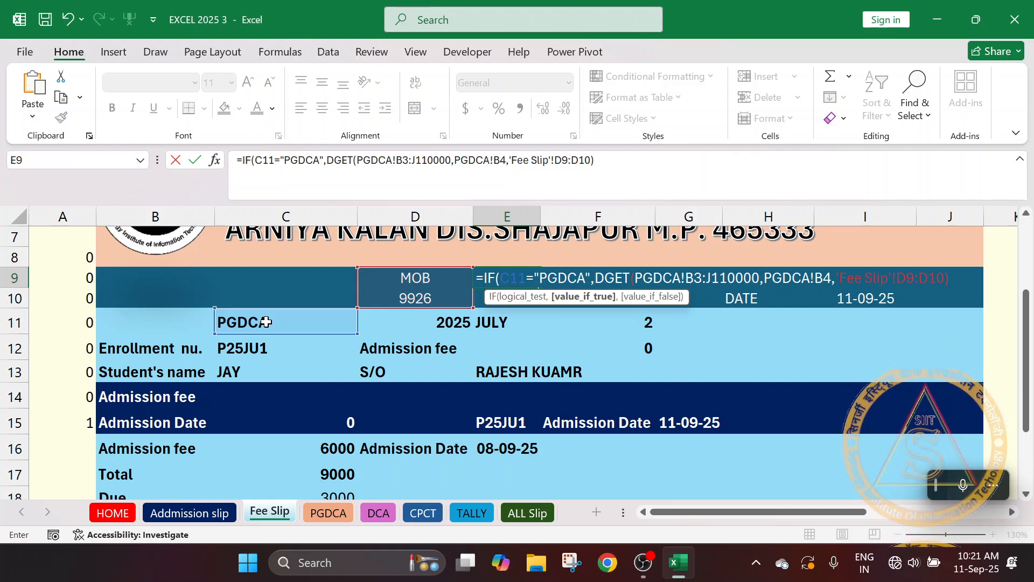
key("Return")
key("Return")
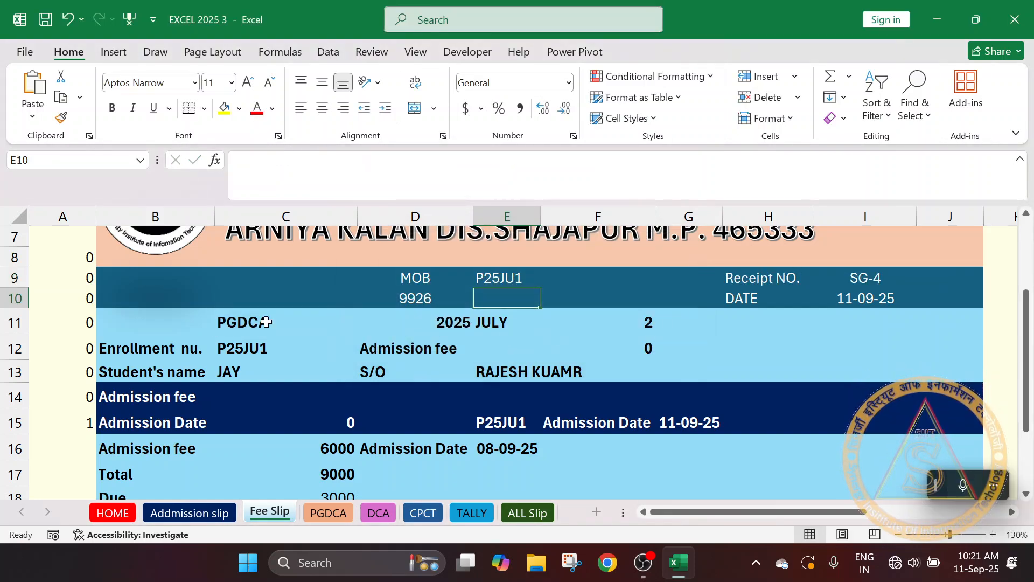
Switch the course in C11 to DCA and check how the E9 formula responds.
left_click(306, 327)
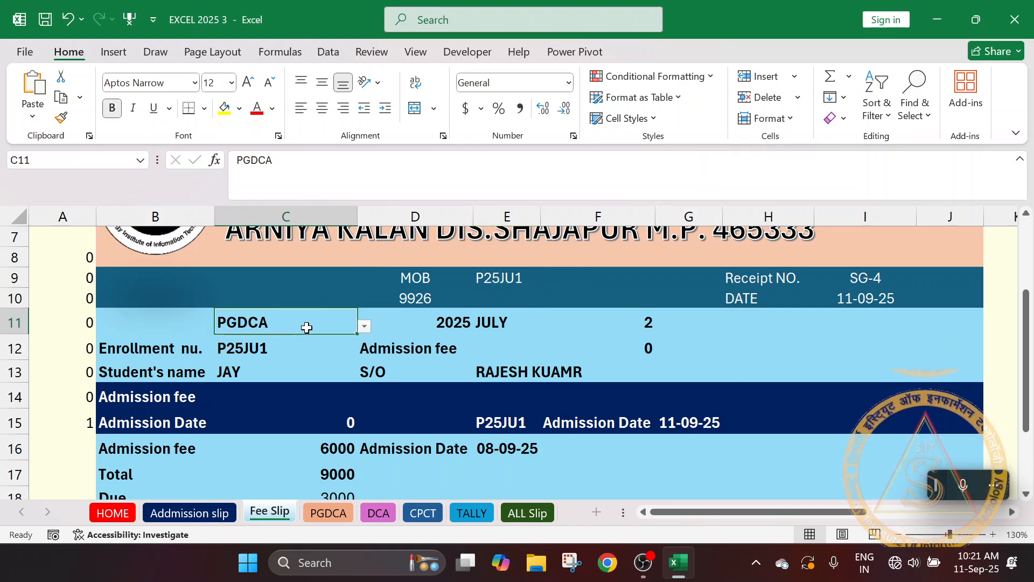
left_click(364, 326)
left_click(288, 351)
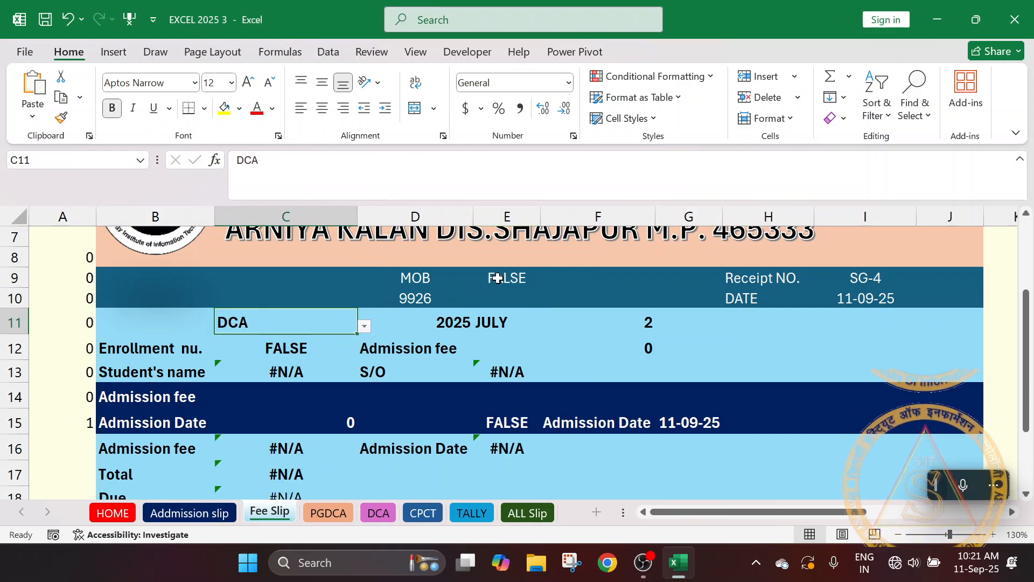
left_click(498, 278)
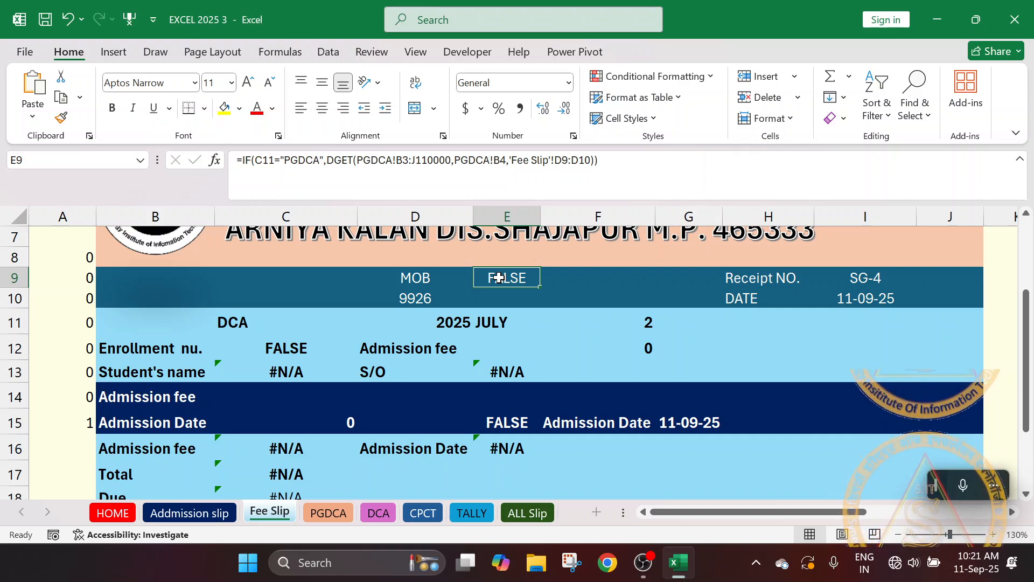
Copy the IF(C11="PGDCA",DGET(...) part of the E9 formula without the equals sign and the final closing parenthesis.
left_click(624, 161)
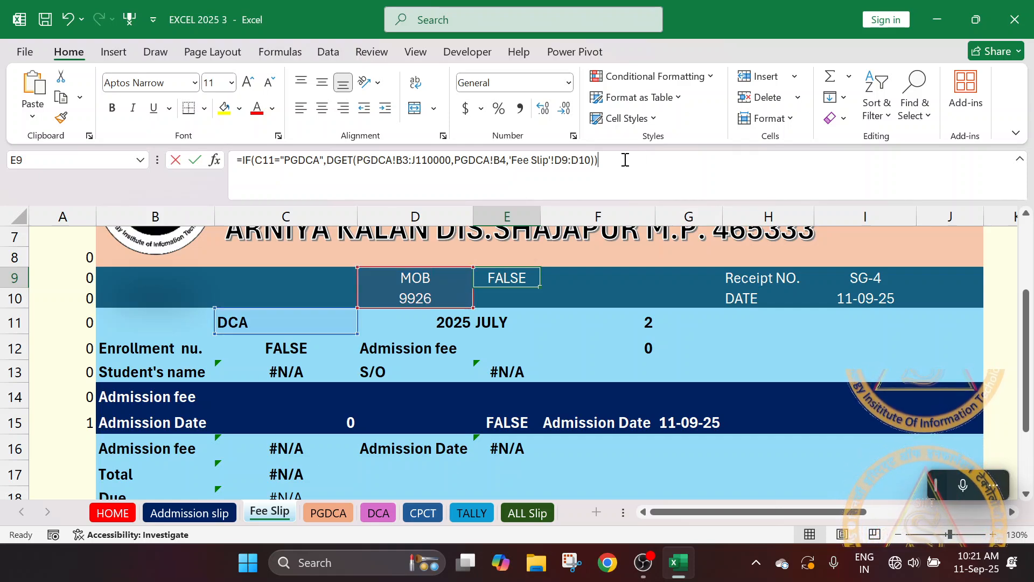
key("BackSpace")
left_click_drag(625, 163, 243, 165)
key("ctrl+c")
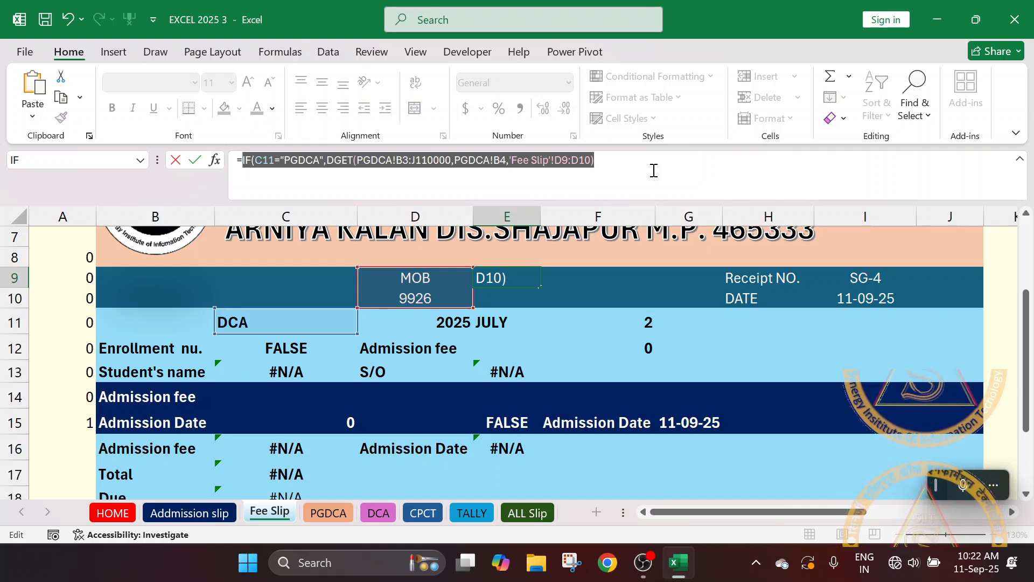
key("Return")
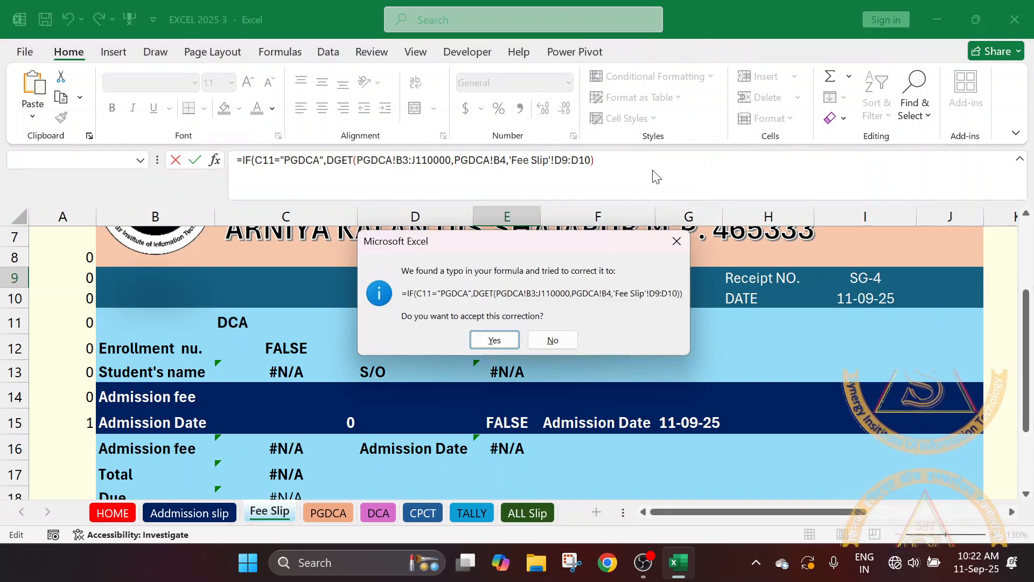
left_click(495, 340)
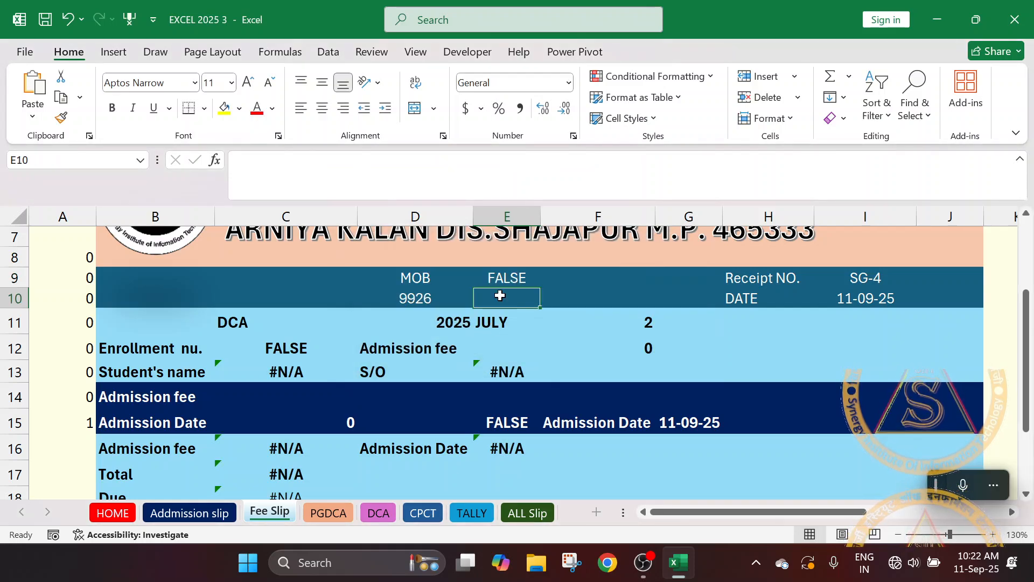
Replace the final closing parenthesis of the E9 formula with a comma and the copied IF and DGET block as the value-if-false argument.
left_click(505, 280)
left_click(621, 165)
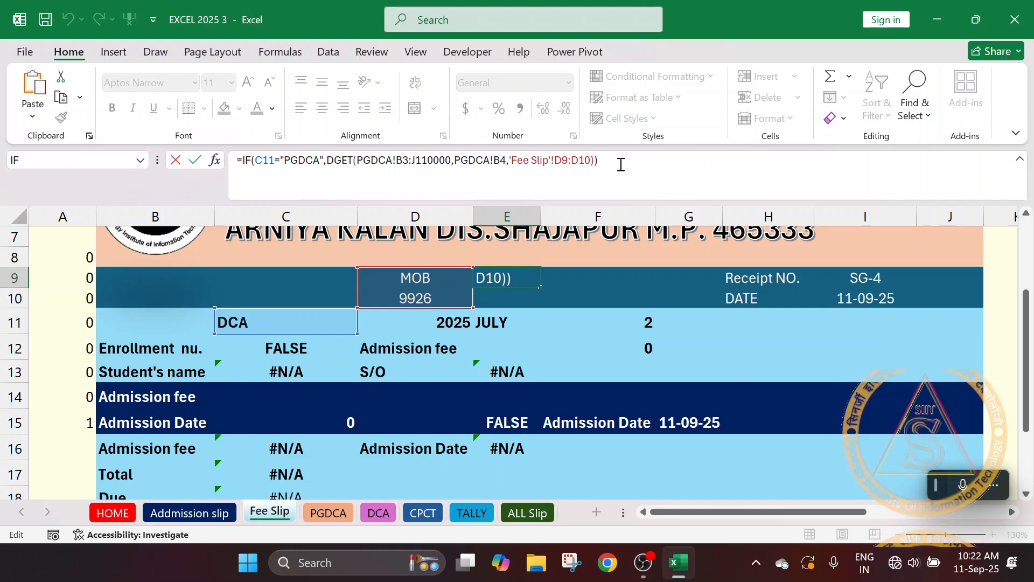
key("BackSpace")
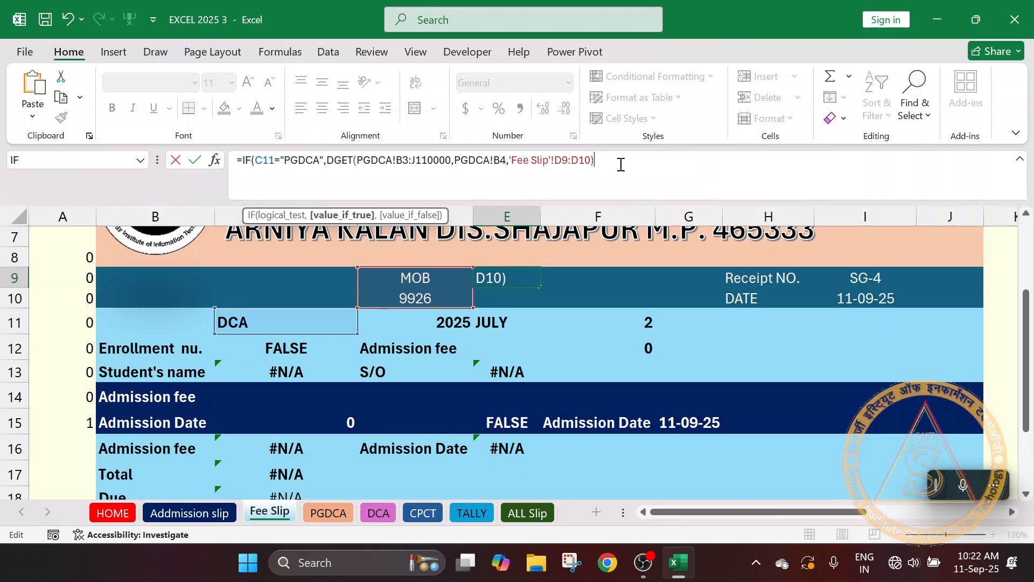
type(",")
key("ctrl+v")
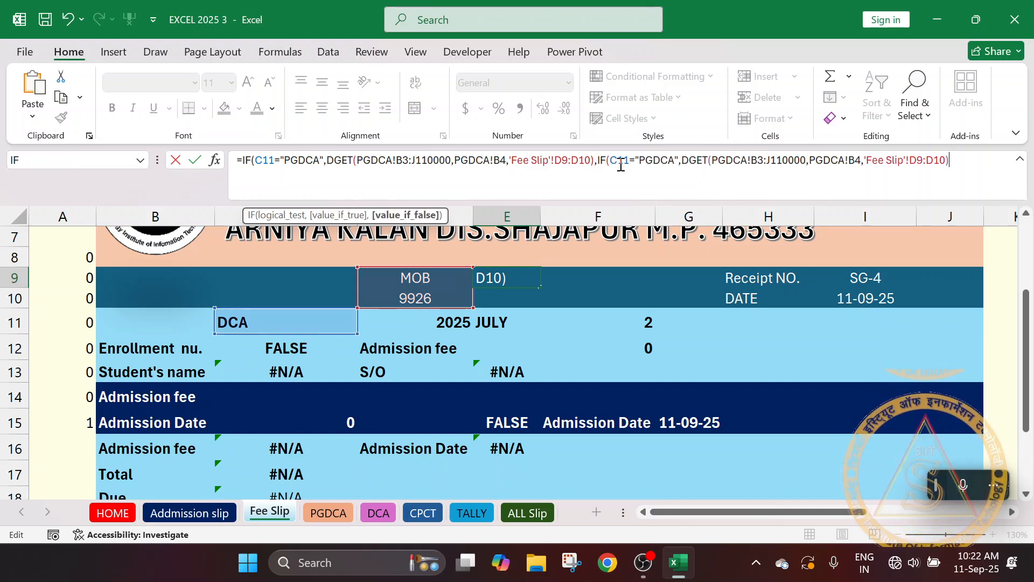
In the second IF of the E9 formula, change the course test to "DCA" and the DGET field to DCA!B4.
left_click(655, 160)
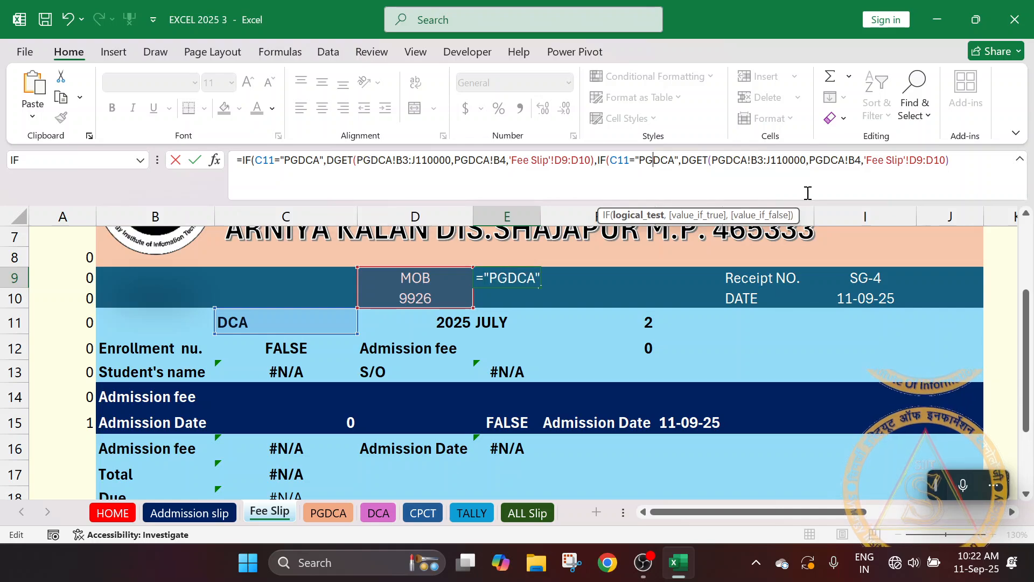
key("BackSpace")
key("BackSpace")
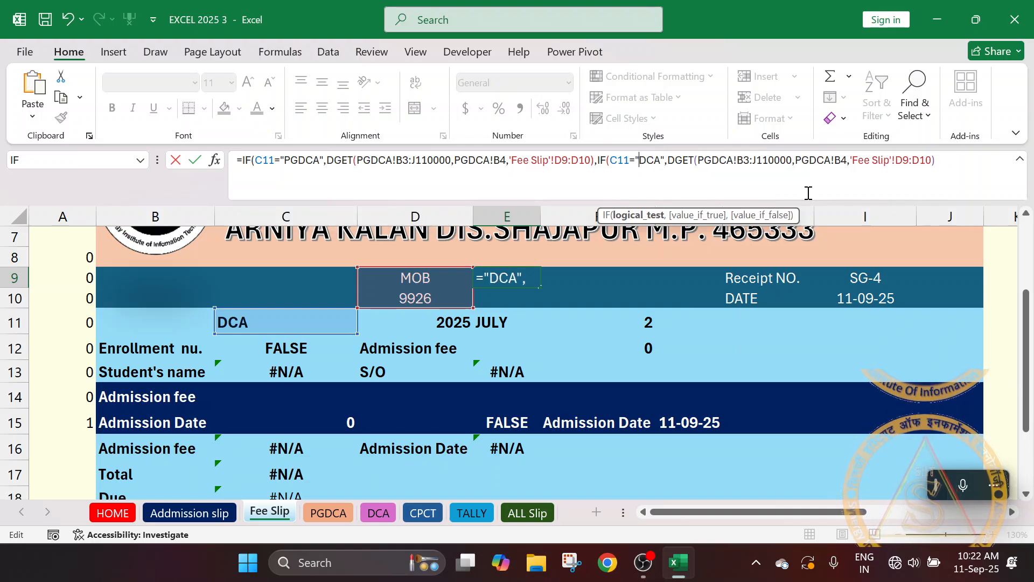
left_click(809, 160)
key("BackSpace")
key("BackSpace")
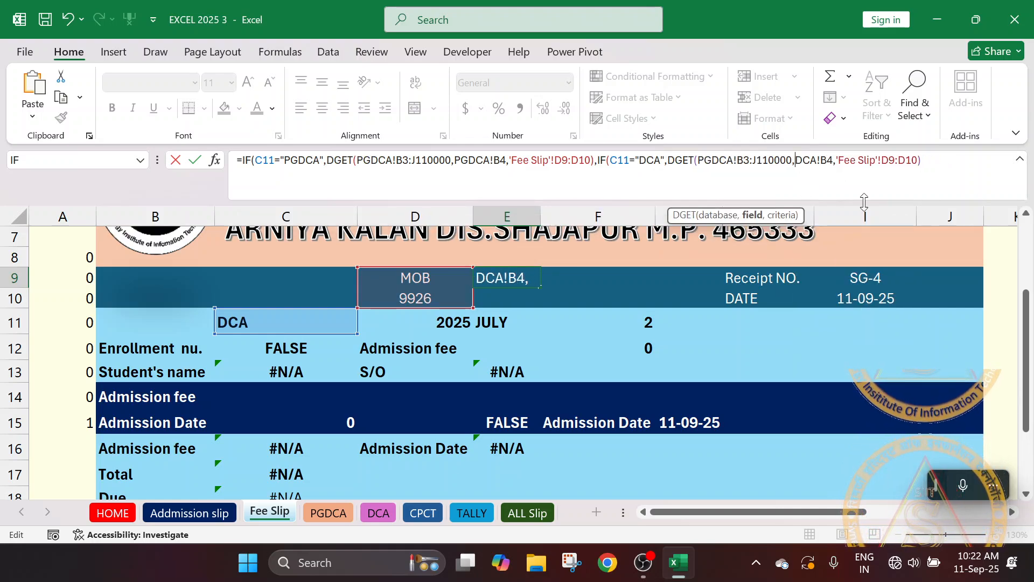
key("Return")
key("Return")
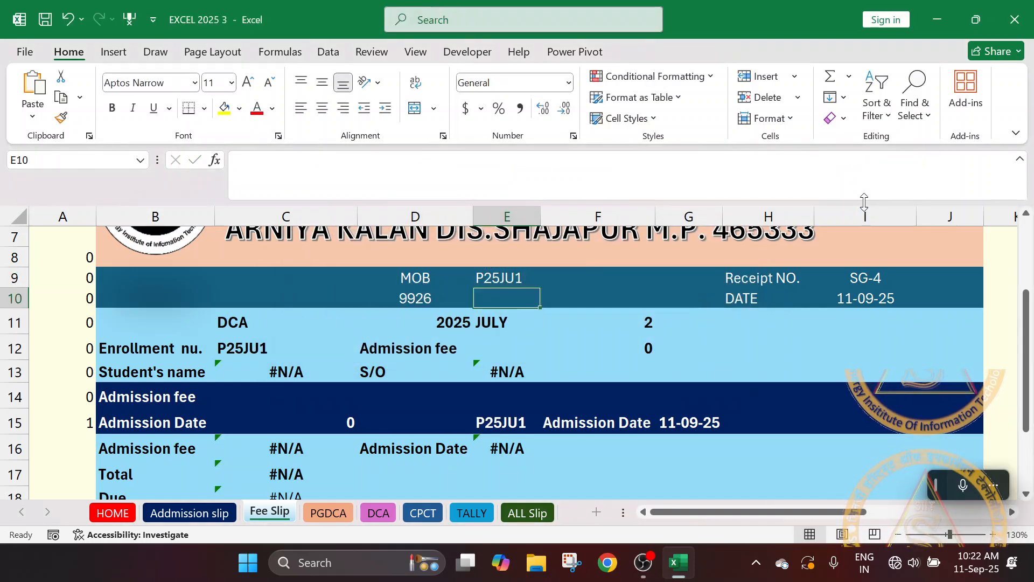
Clear the mobile numbers in J6:J11 on the DCA sheet, keeping only the first student's number.
left_click(234, 321)
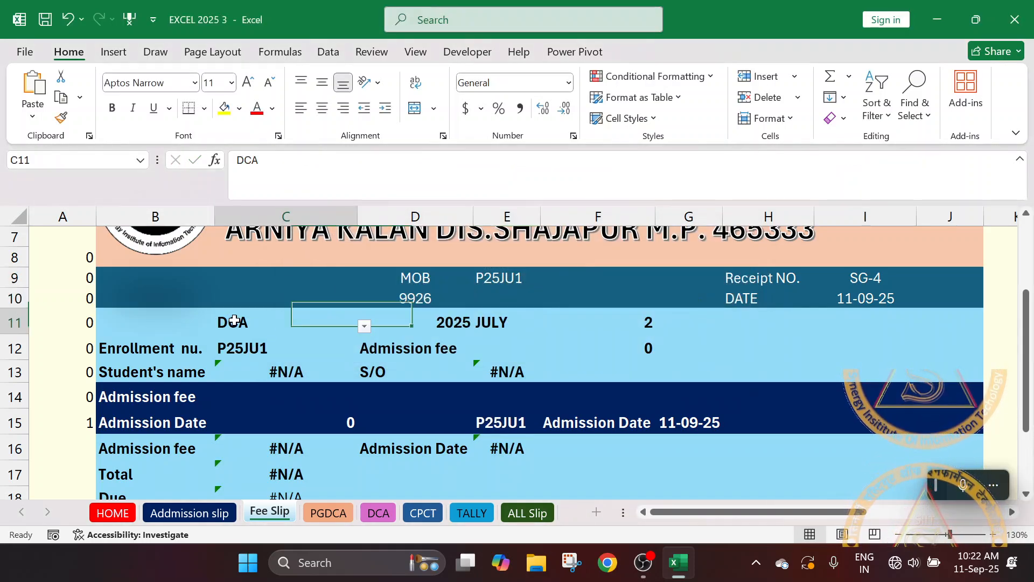
left_click(380, 512)
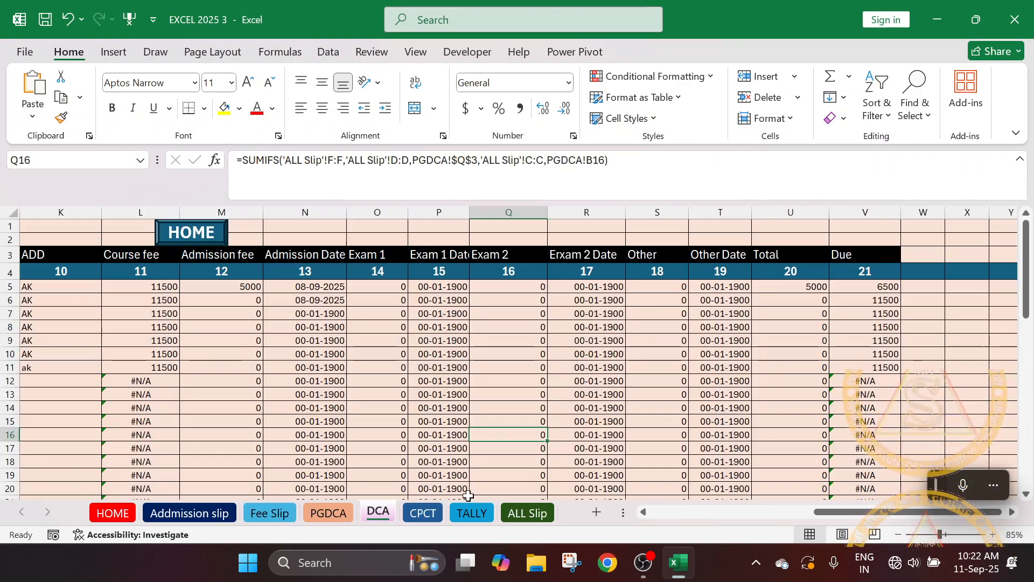
left_click_drag(853, 512, 780, 512)
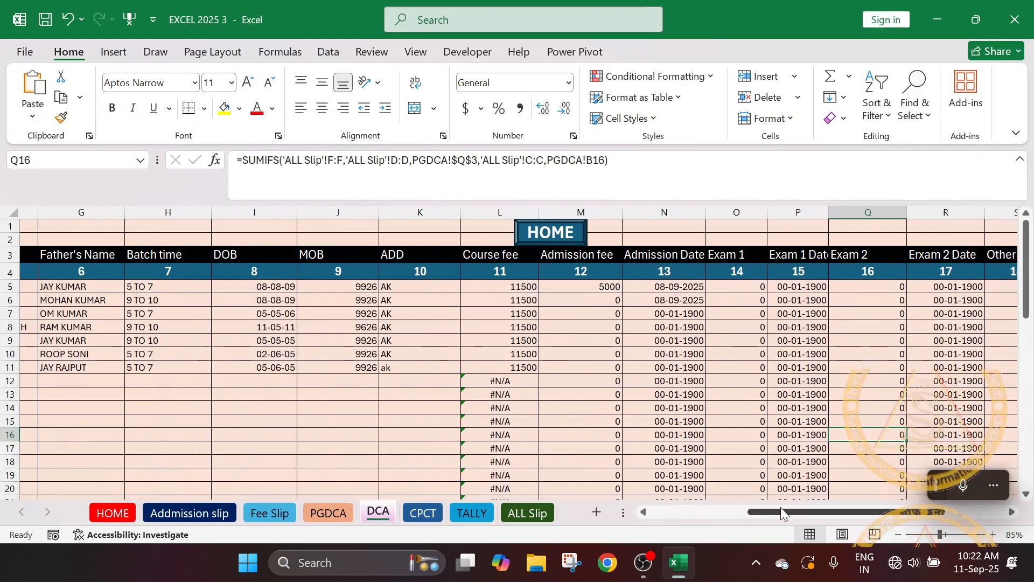
left_click_drag(366, 288, 362, 370)
left_click(363, 366)
left_click_drag(358, 300, 363, 370)
key("Delete")
Enter a four-digit mobile number for the second DCA student in J6.
left_click(360, 297)
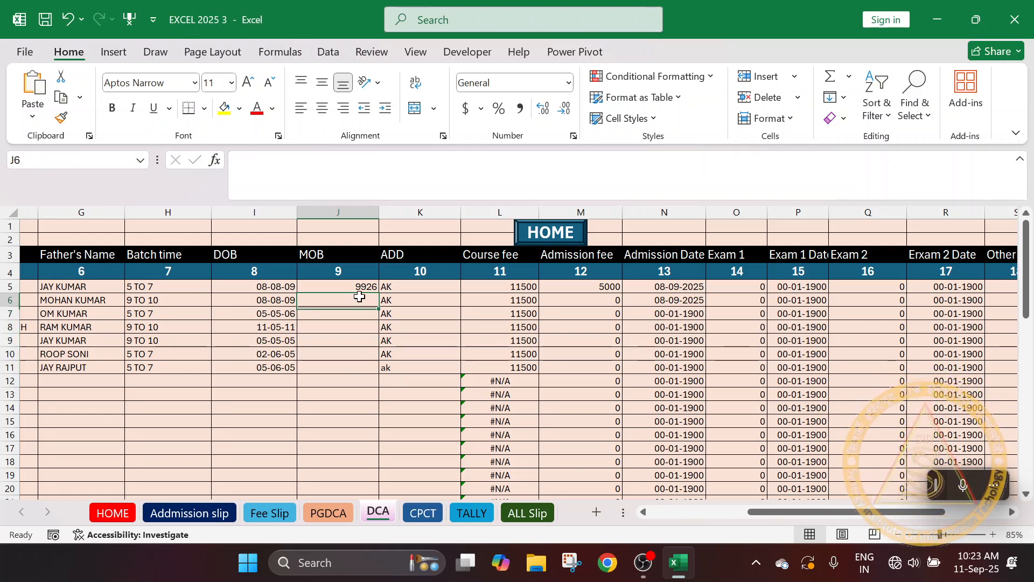
type("9")
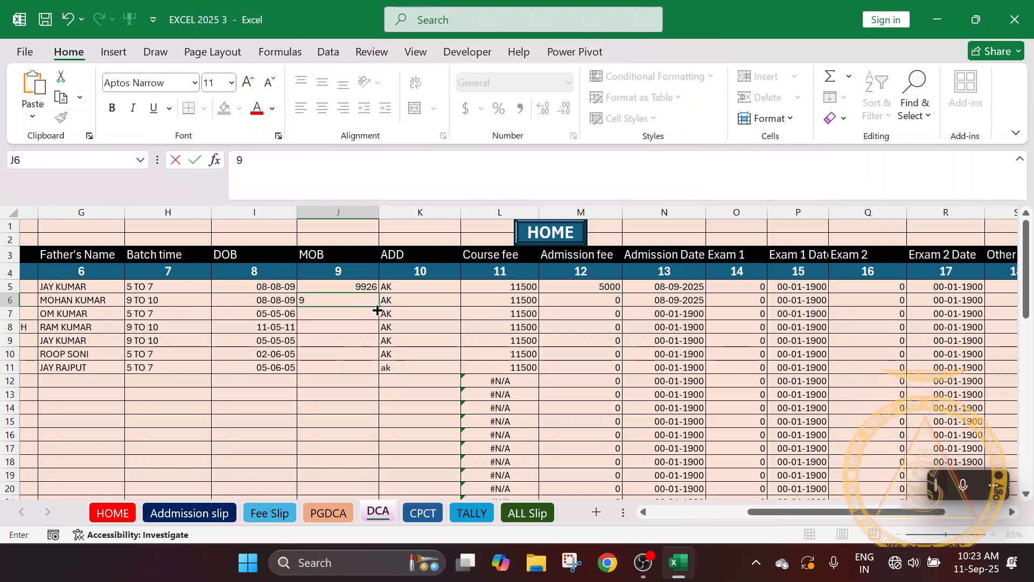
type("691")
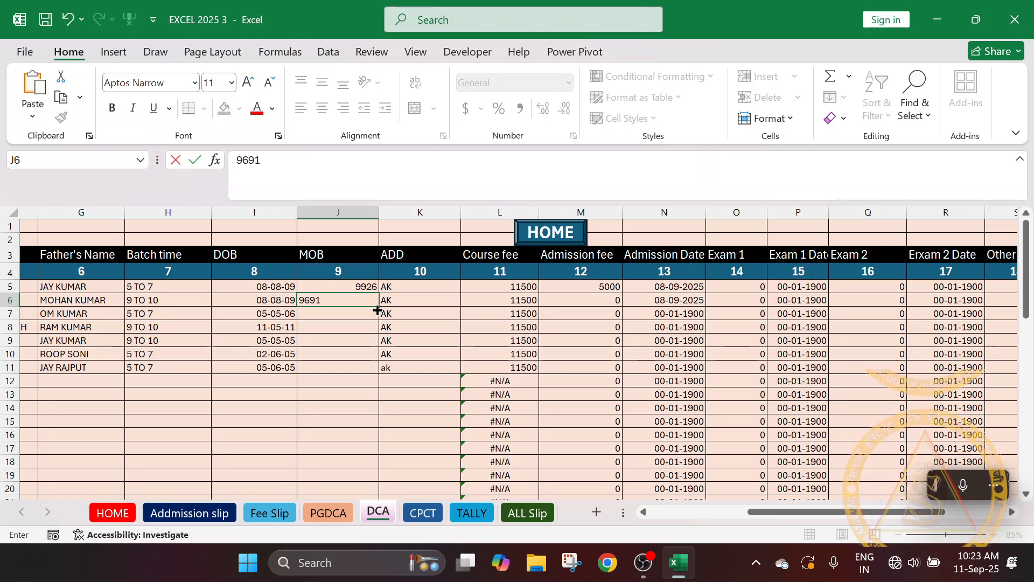
type("1")
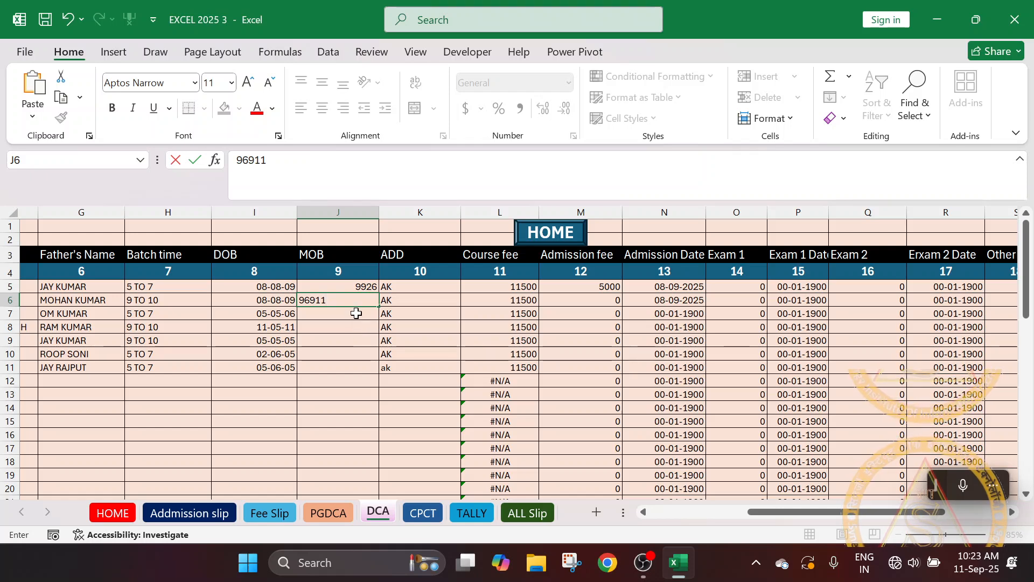
key("BackSpace")
left_click(341, 374)
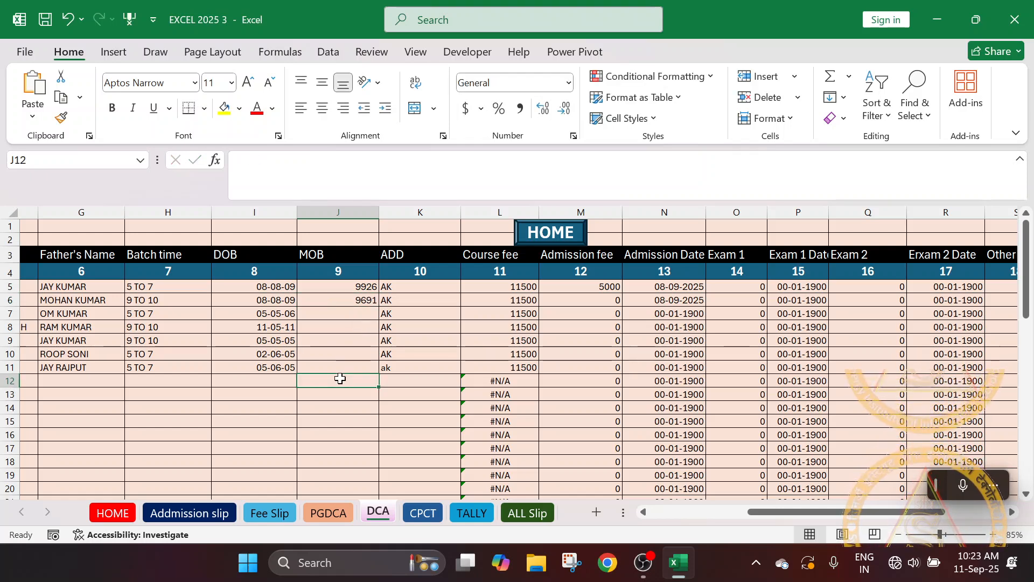
Replace the first two students' mobile numbers in J5 and J6 of the DCA sheet with distinct six-digit numbers.
left_click(318, 513)
left_click(279, 513)
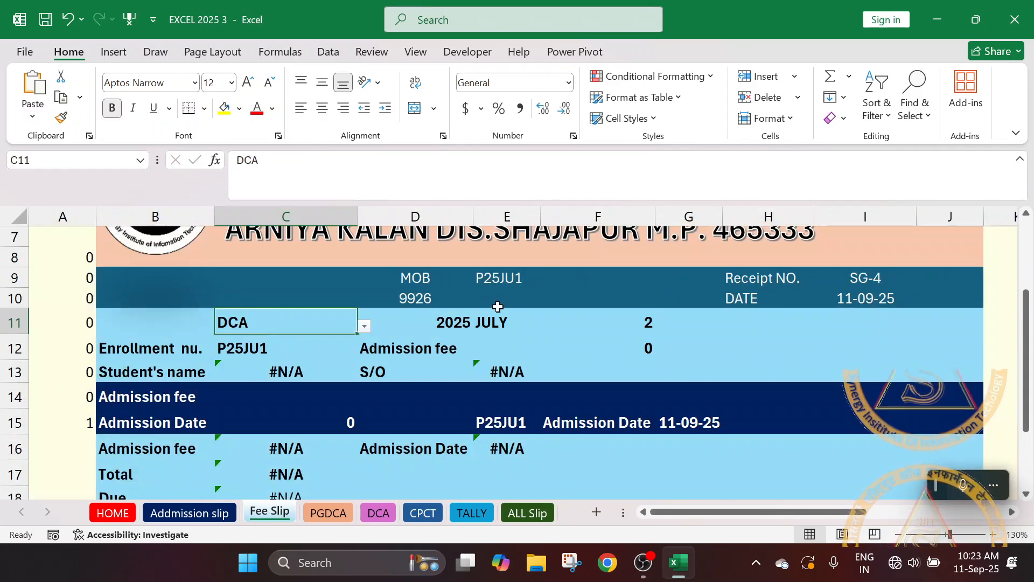
left_click(483, 289)
left_click(406, 296)
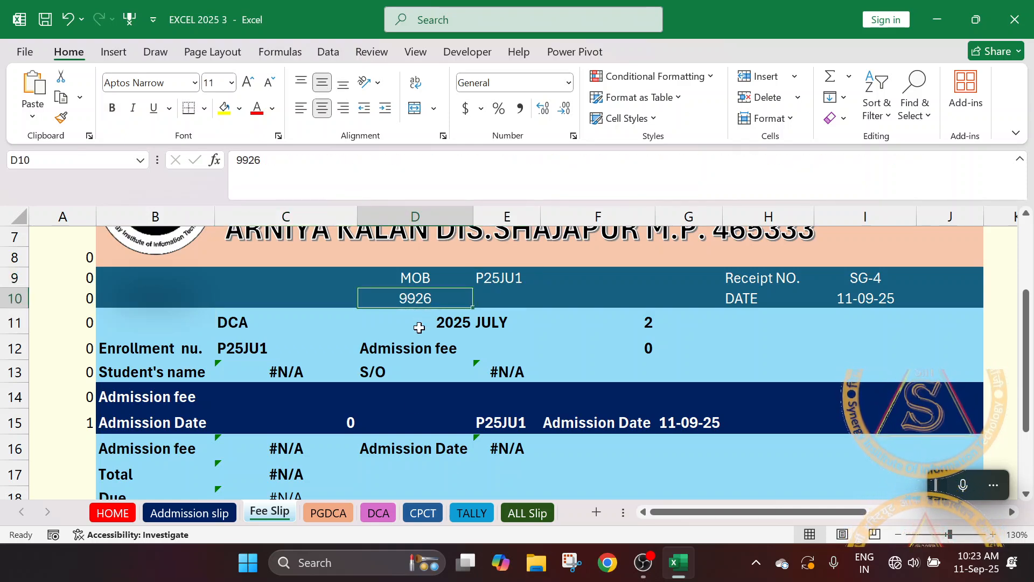
left_click(378, 515)
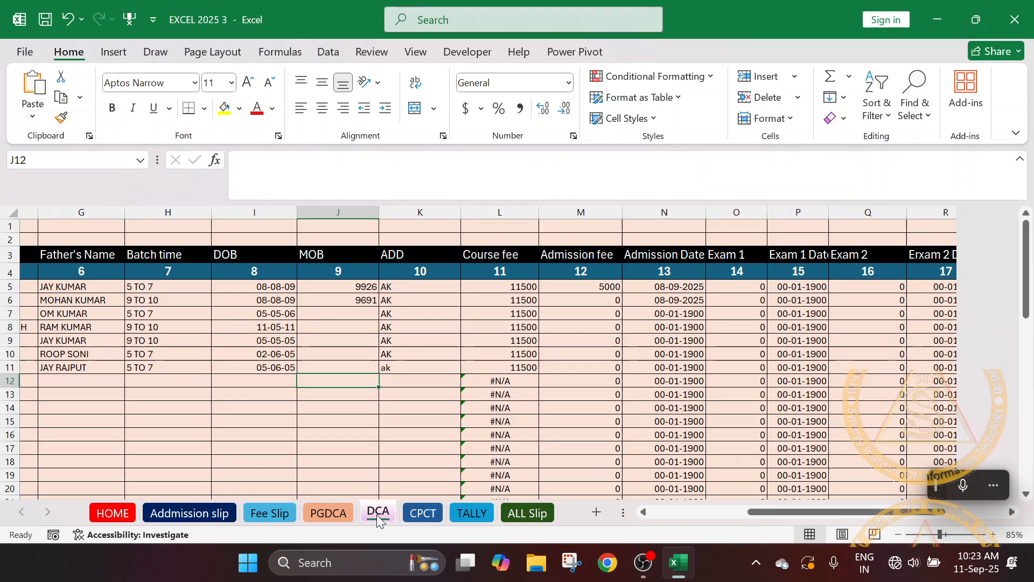
left_click(363, 287)
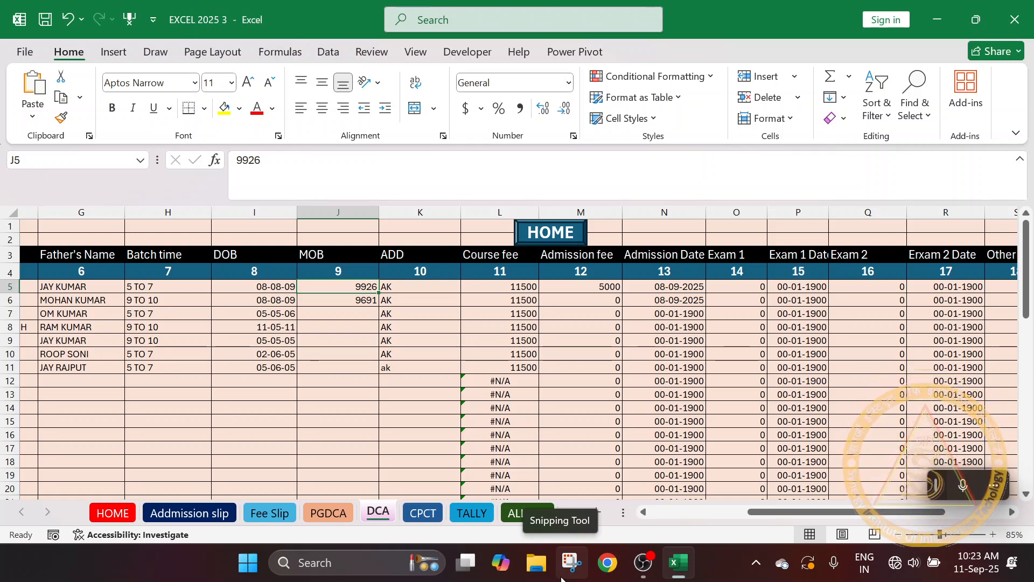
type("99266")
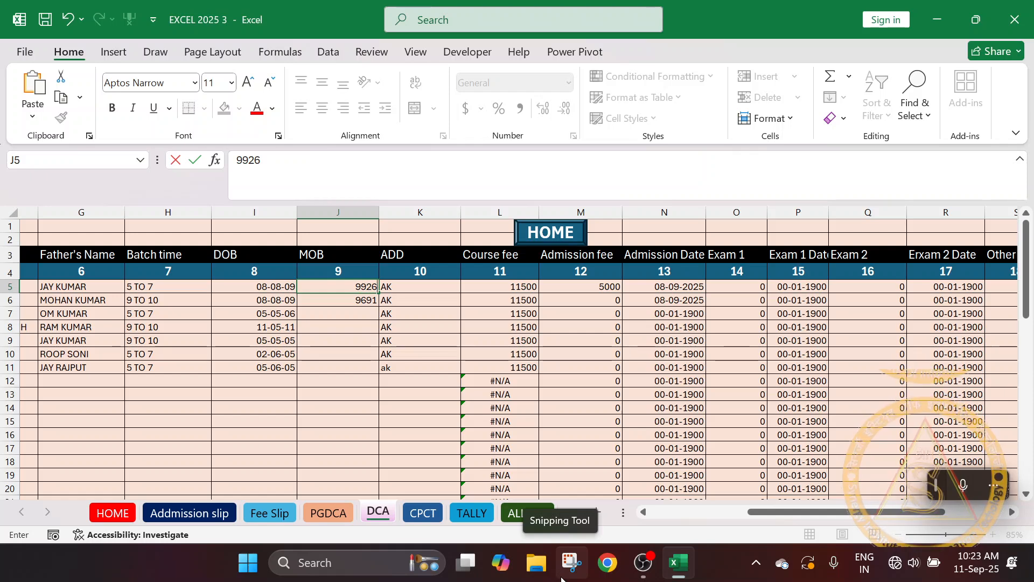
type("6")
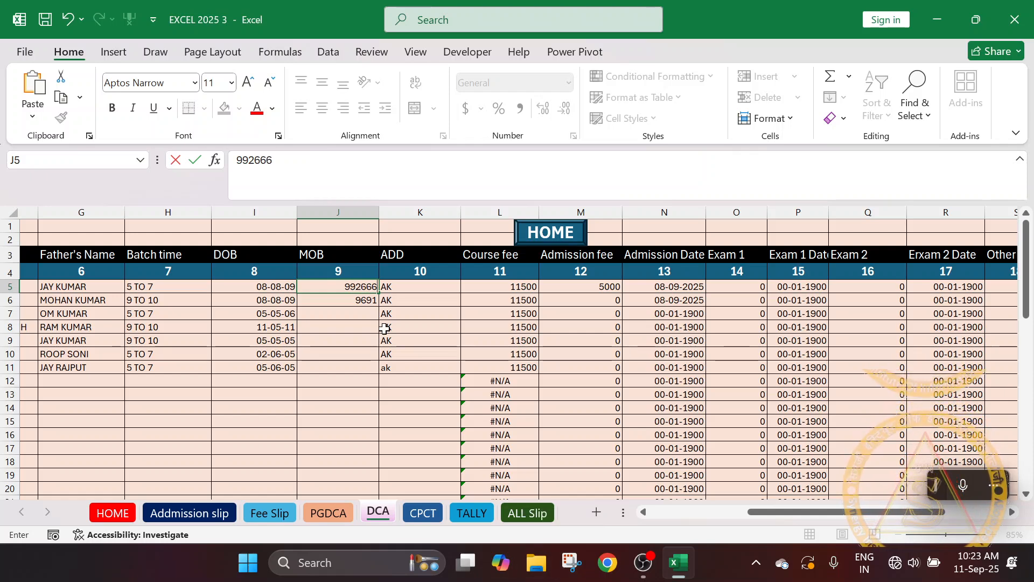
left_click(365, 303)
type("969177")
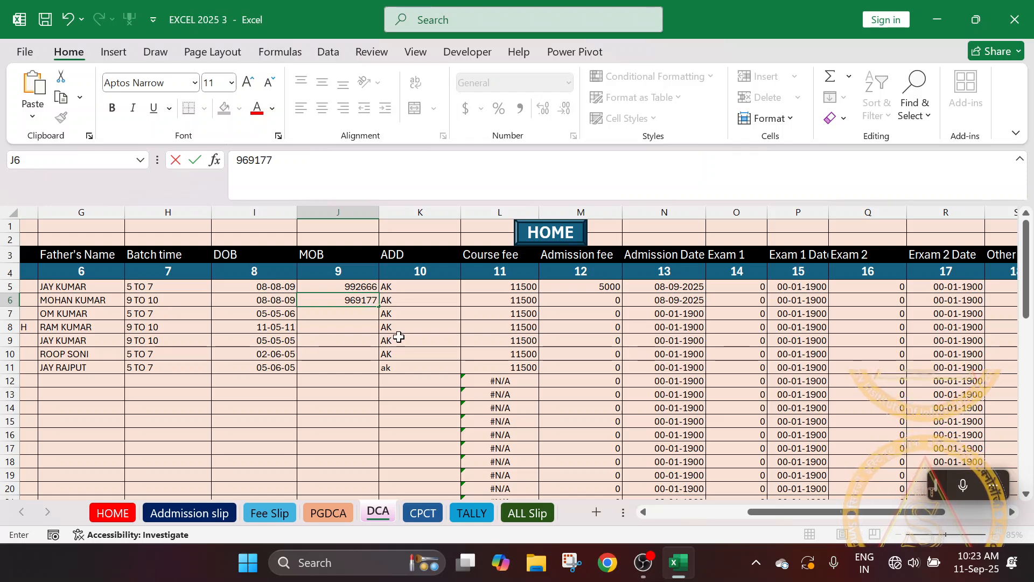
left_click(337, 386)
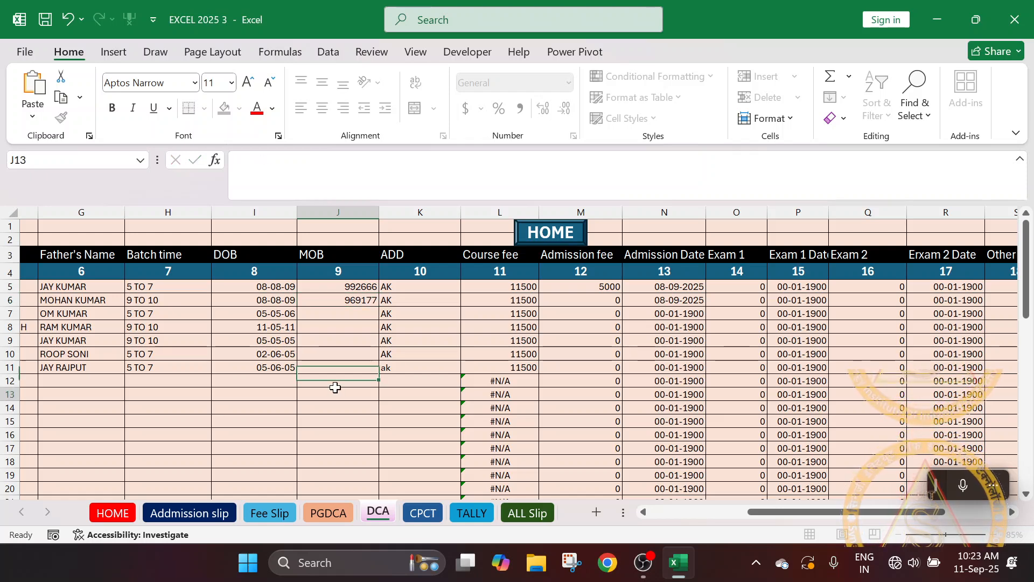
Enter the first DCA student's new mobile number as the lookup value in D10 of the Fee Slip sheet.
left_click(287, 515)
left_click(328, 513)
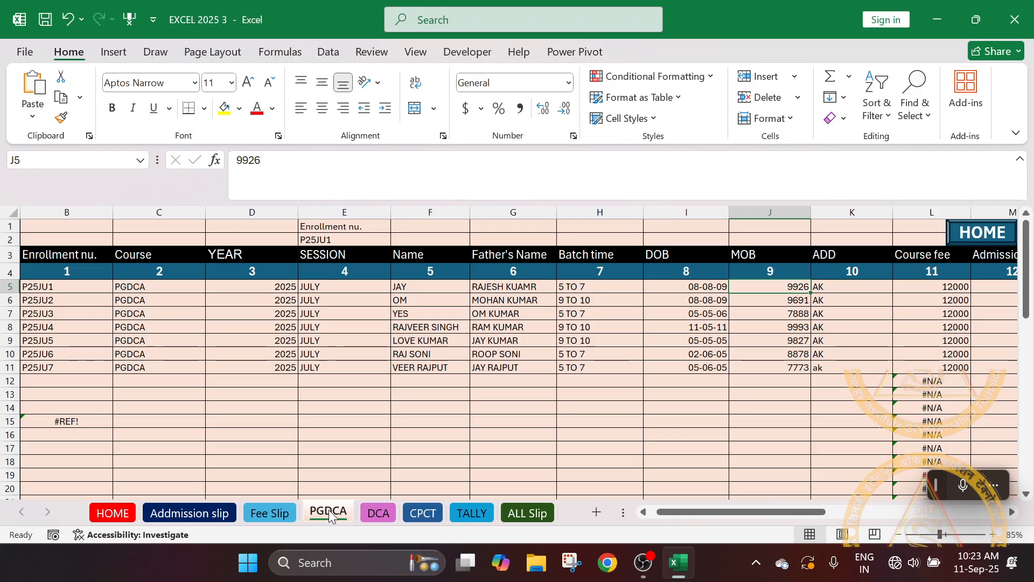
left_click(289, 513)
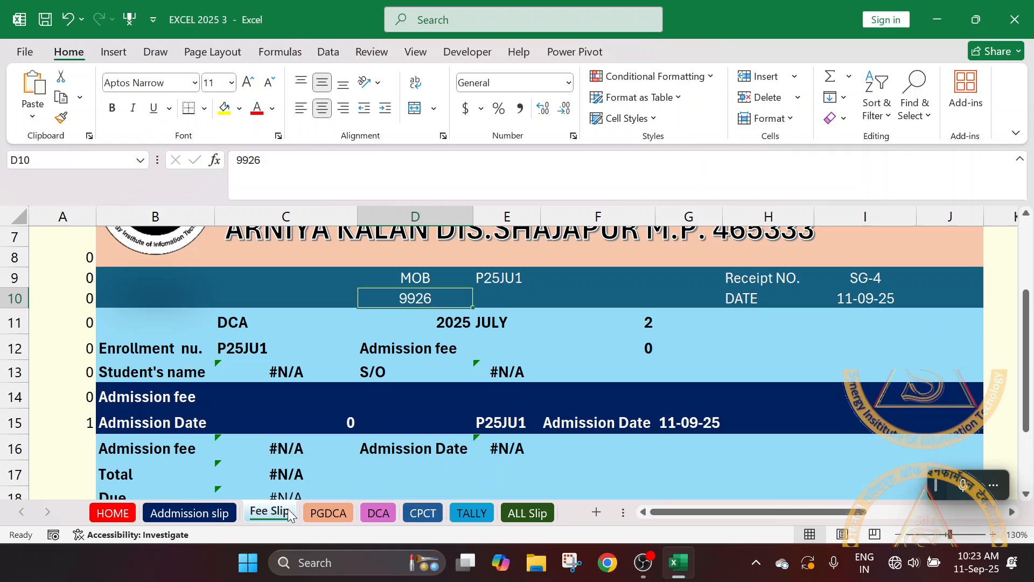
left_click(507, 272)
left_click(278, 313)
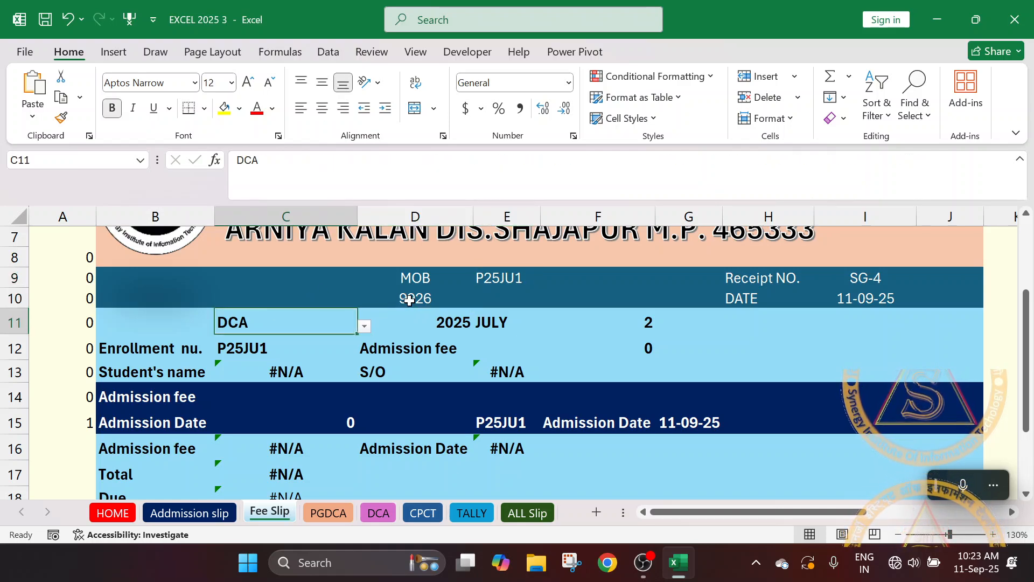
left_click(418, 298)
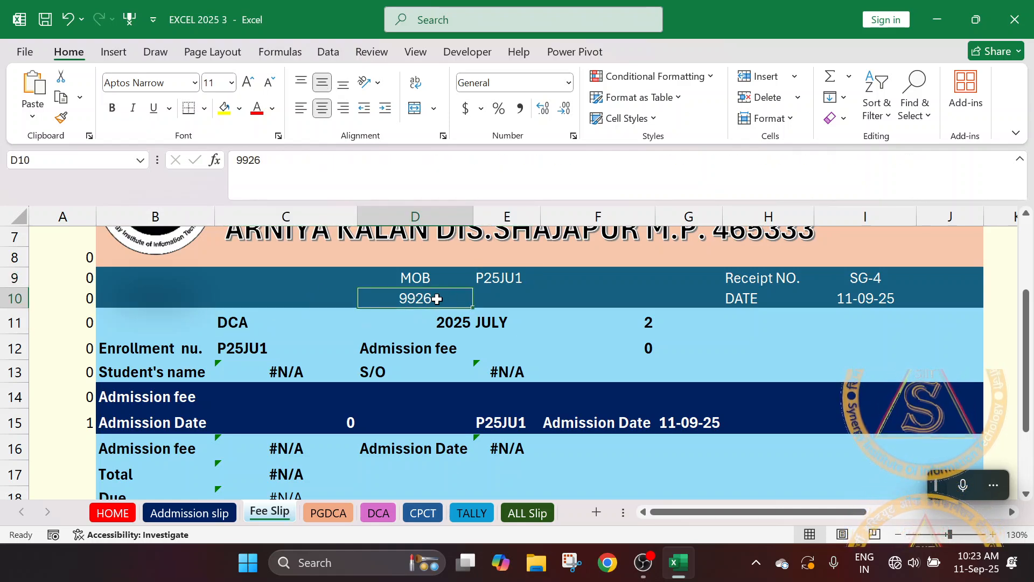
type("992666")
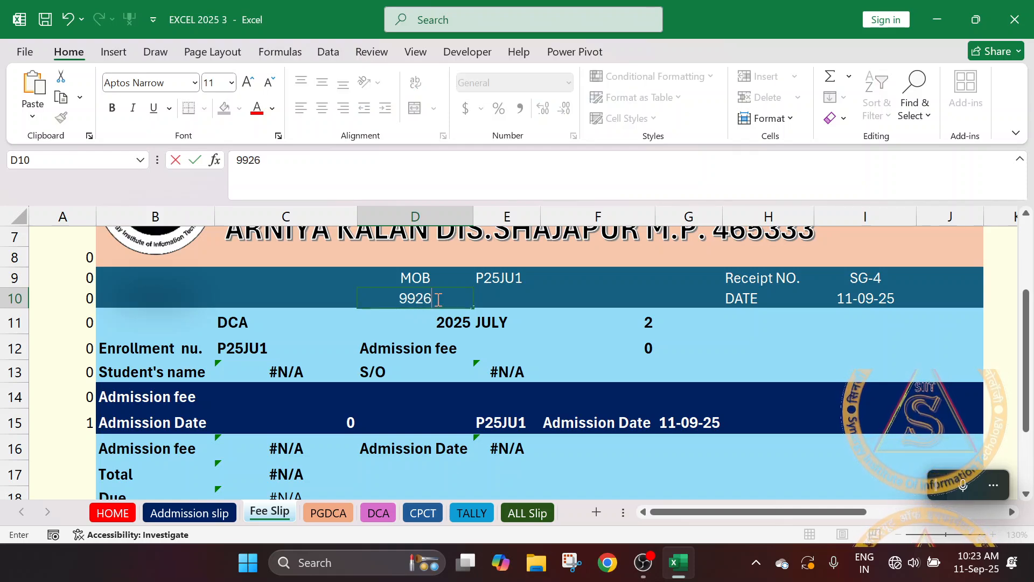
key("Return")
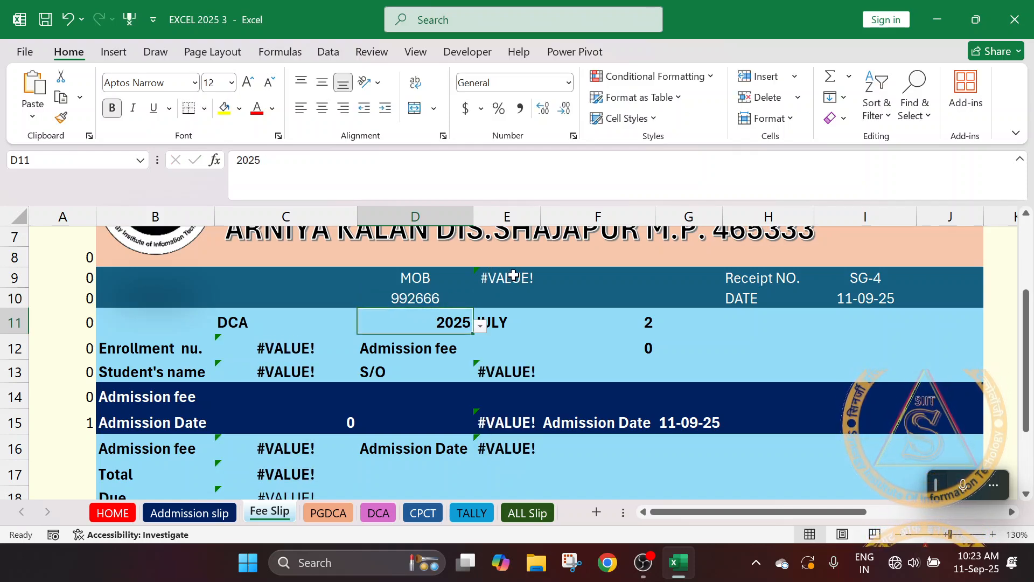
Change the database range of the second DGET in the E9 formula to DCA!B3:J110000.
left_click(513, 275)
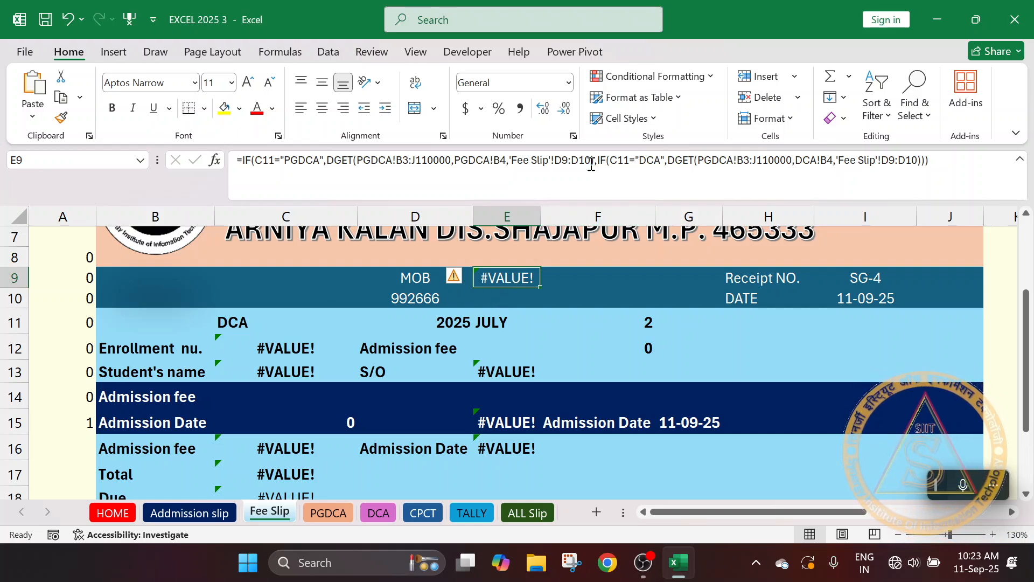
left_click(727, 160)
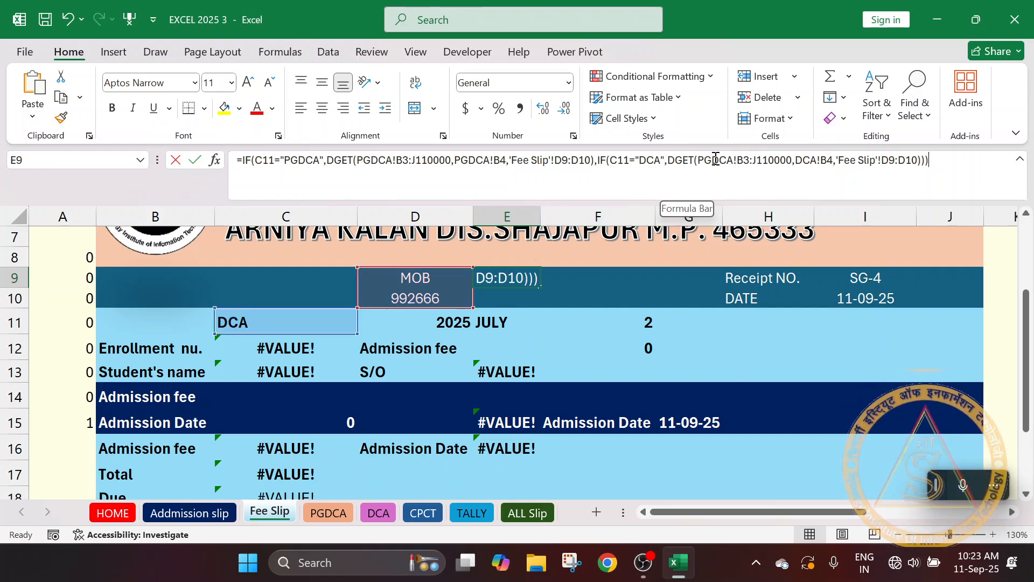
key("BackSpace")
key("BackSpace")
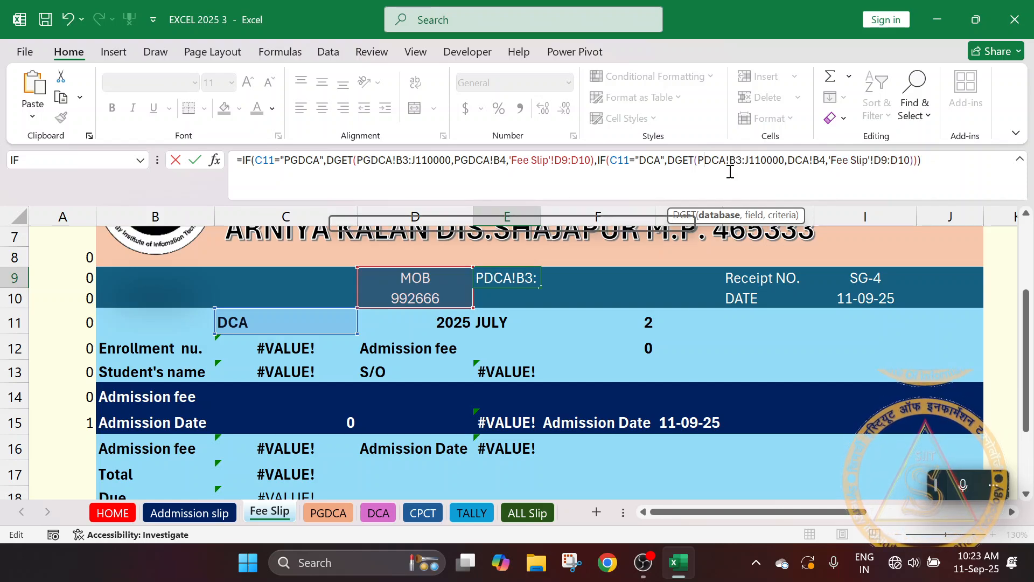
key("Return")
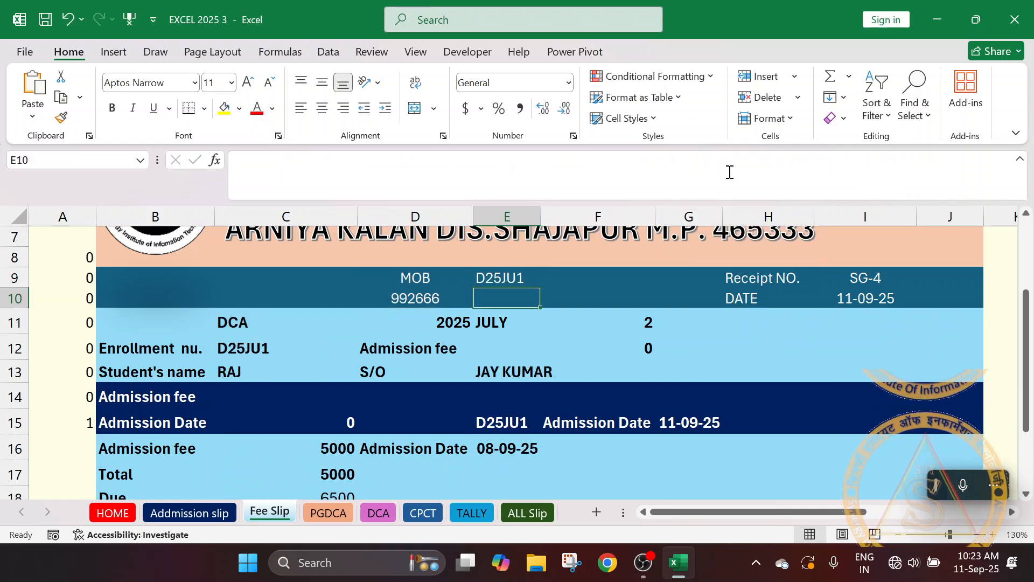
Enter the second DCA student's mobile number in D10 and compare the retrieved enrollment number with the DCA sheet.
left_click(518, 273)
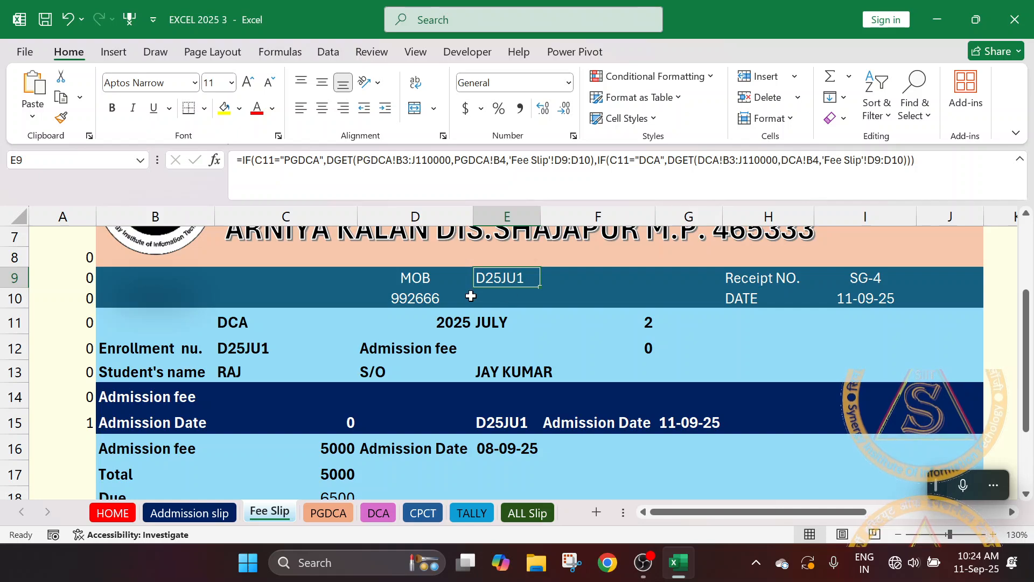
left_click(431, 295)
type("969177")
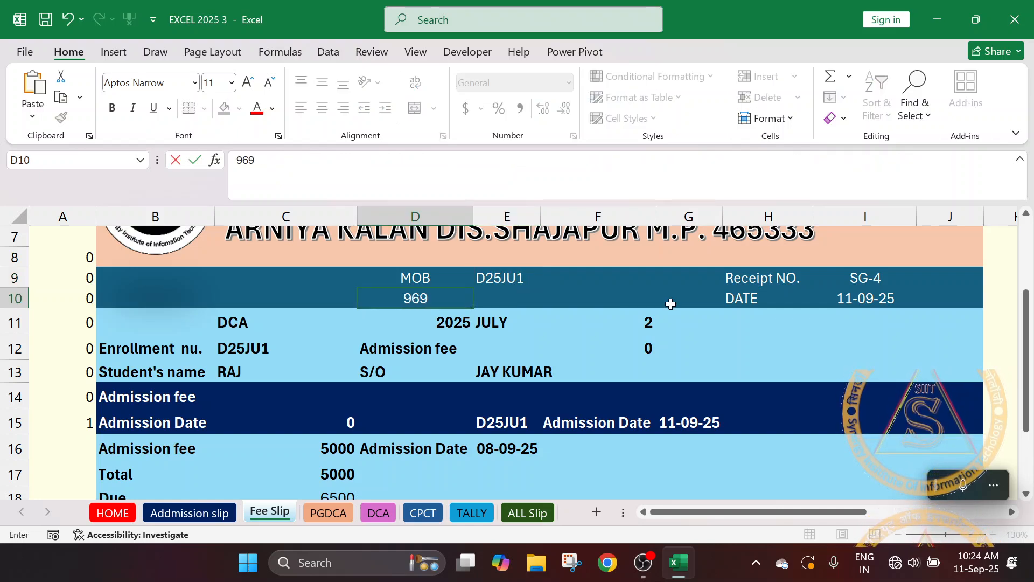
key("Return")
left_click(499, 278)
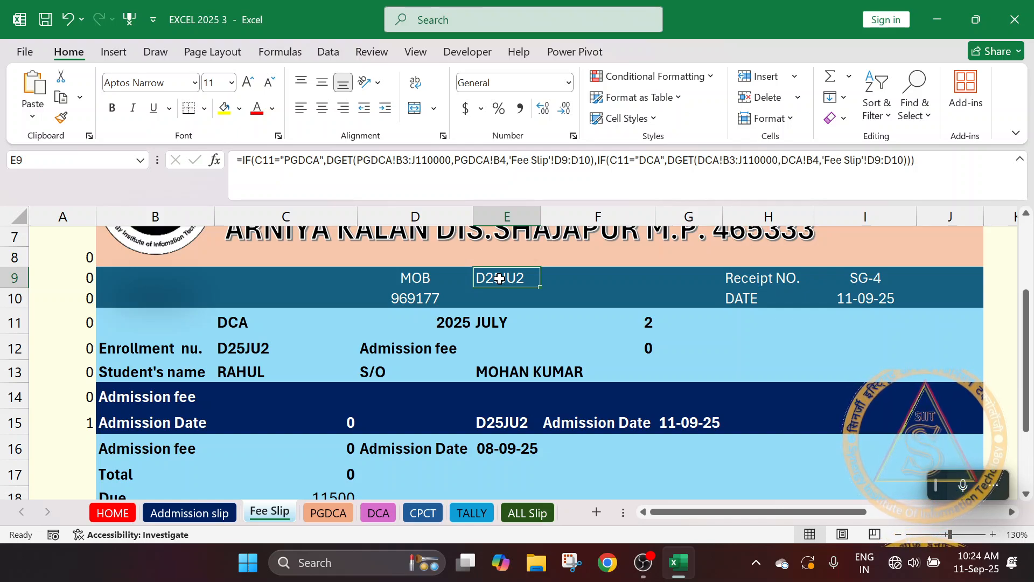
left_click(242, 355)
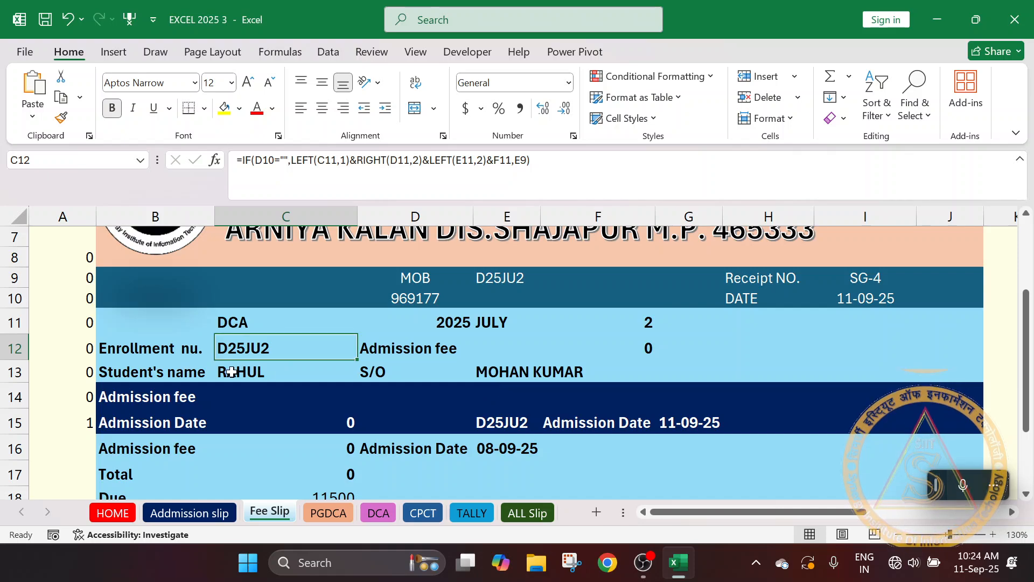
left_click(379, 512)
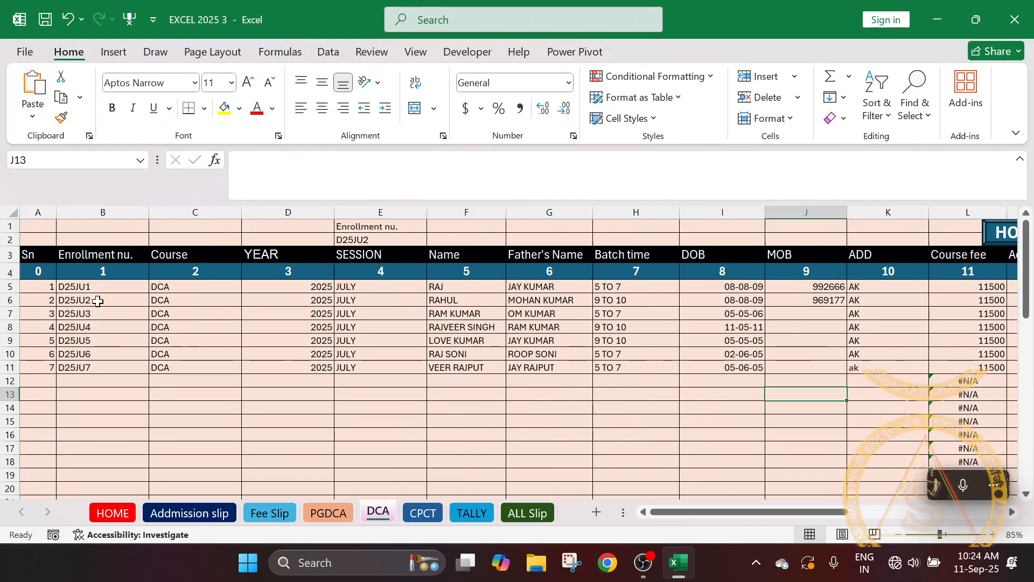
Compare the second DCA student's name and father's name with the details retrieved on the Fee Slip sheet, and check the E9 formula.
left_click_drag(461, 301, 565, 302)
left_click(280, 509)
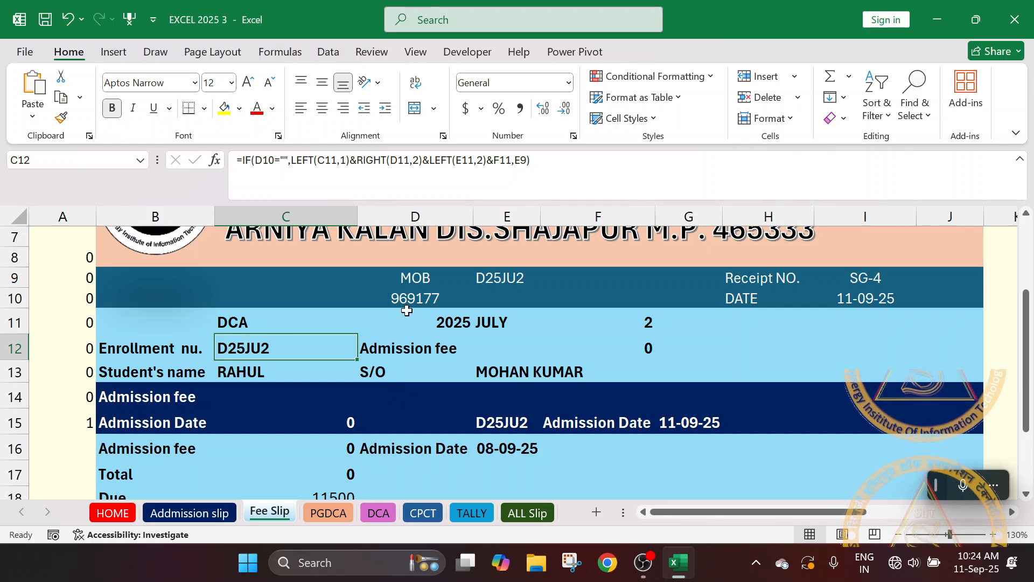
left_click(416, 277)
left_click_drag(416, 277, 419, 299)
left_click(477, 286)
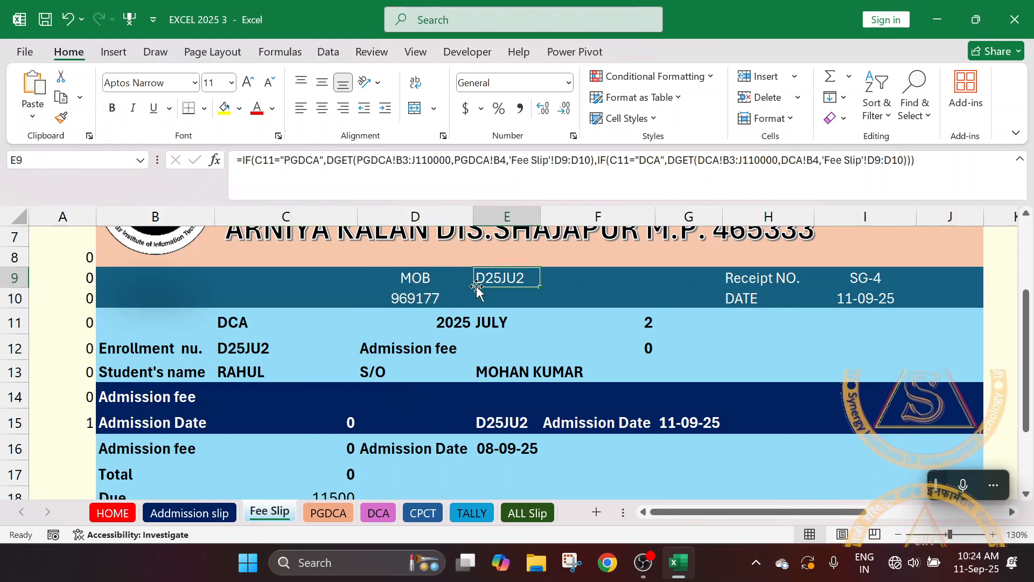
Clear the mobile number from D10 of the Fee Slip sheet.
left_click(306, 292)
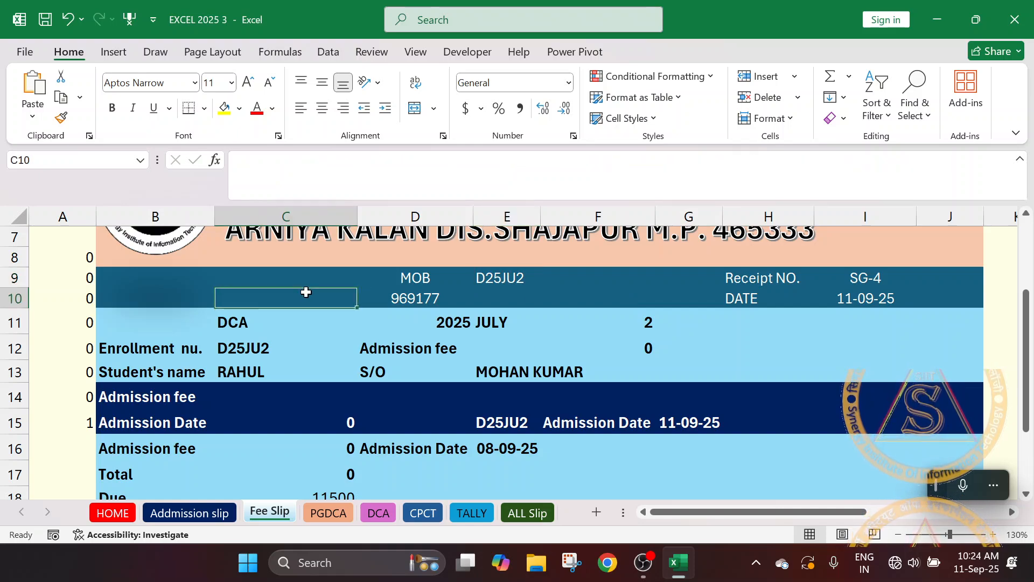
left_click(407, 298)
key("Delete")
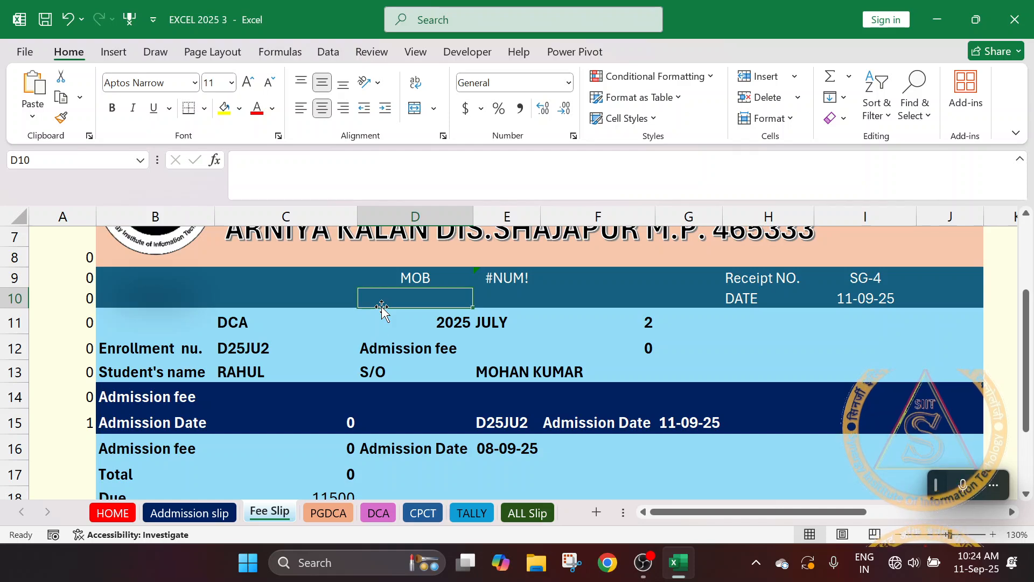
Examine the Course fee and Due columns of the PGDCA sheet for formula errors in the rows without students.
left_click(350, 511)
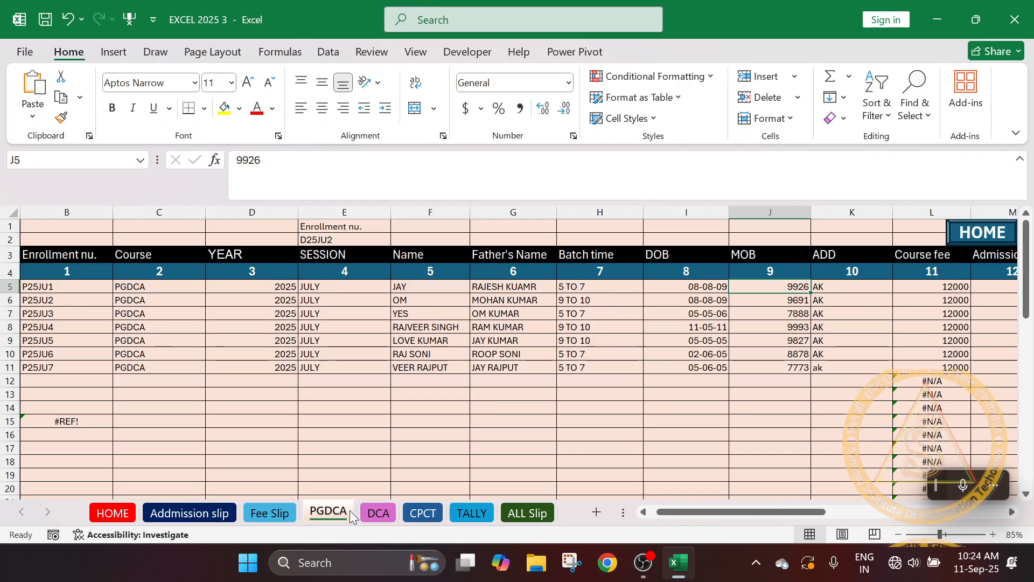
left_click_drag(780, 513, 827, 512)
scroll(778, 400, "down", 3)
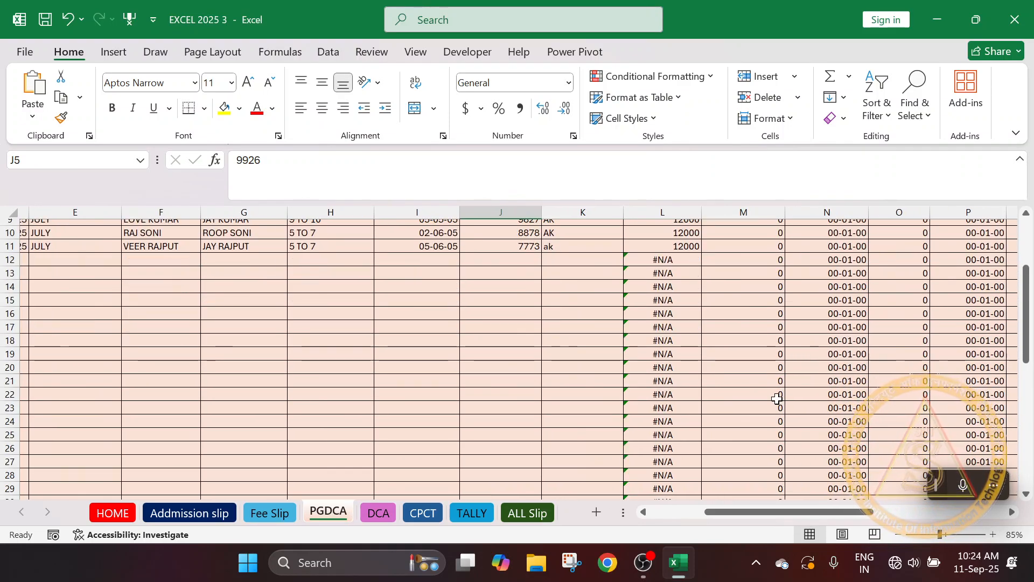
left_click_drag(758, 511, 835, 512)
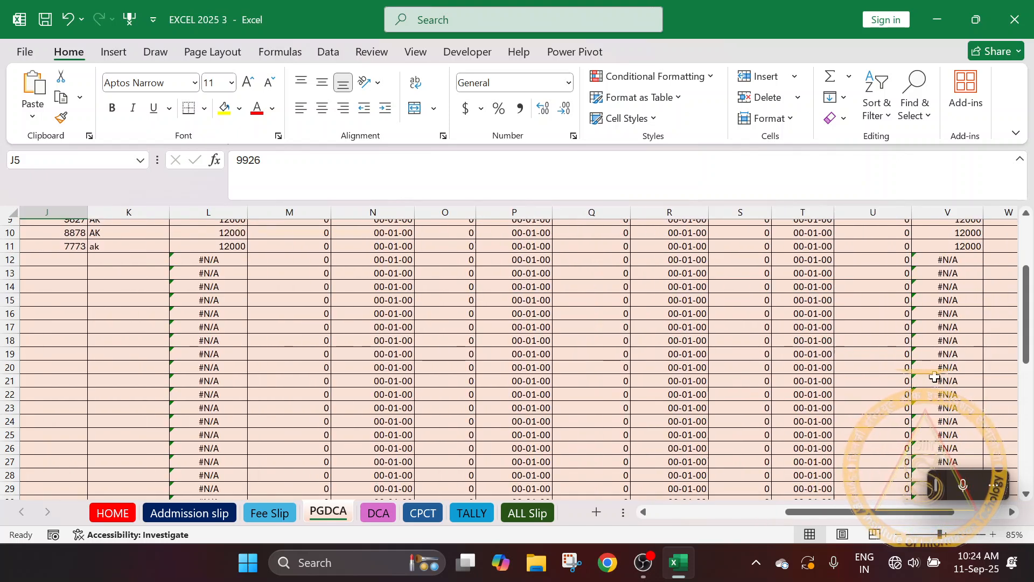
scroll(873, 372, "down", 4)
scroll(815, 366, "up", 7)
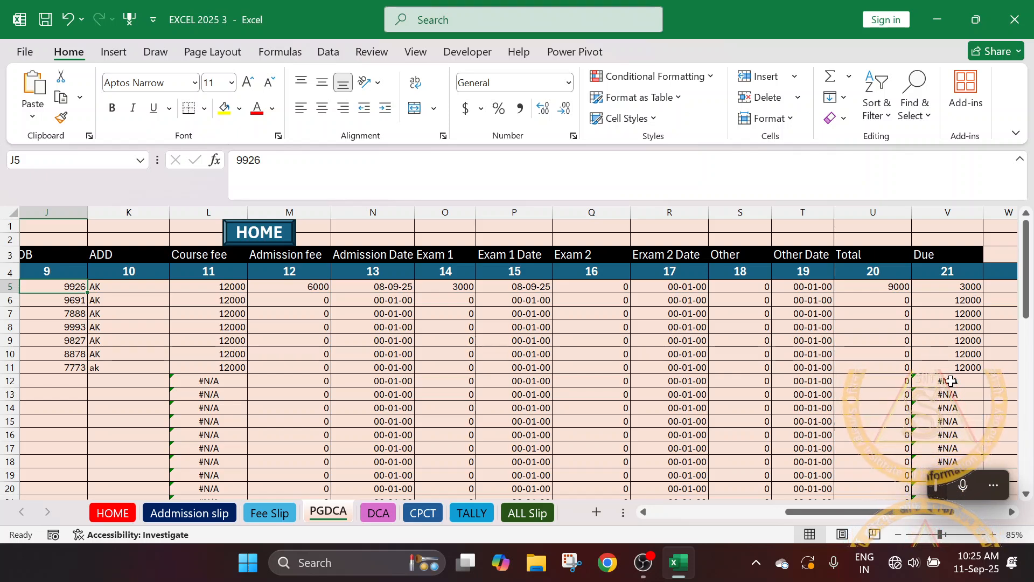
left_click_drag(951, 381, 943, 444)
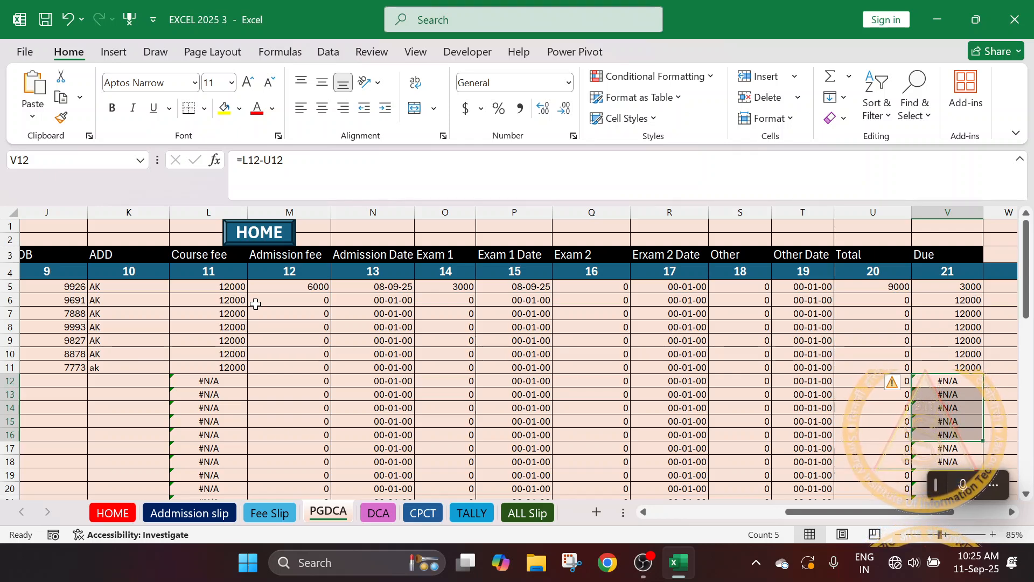
Wrap the VLOOKUP in L5 of the PGDCA sheet in IFERROR with "" as the error value, and fill it down the Course fee column.
double_click(223, 288)
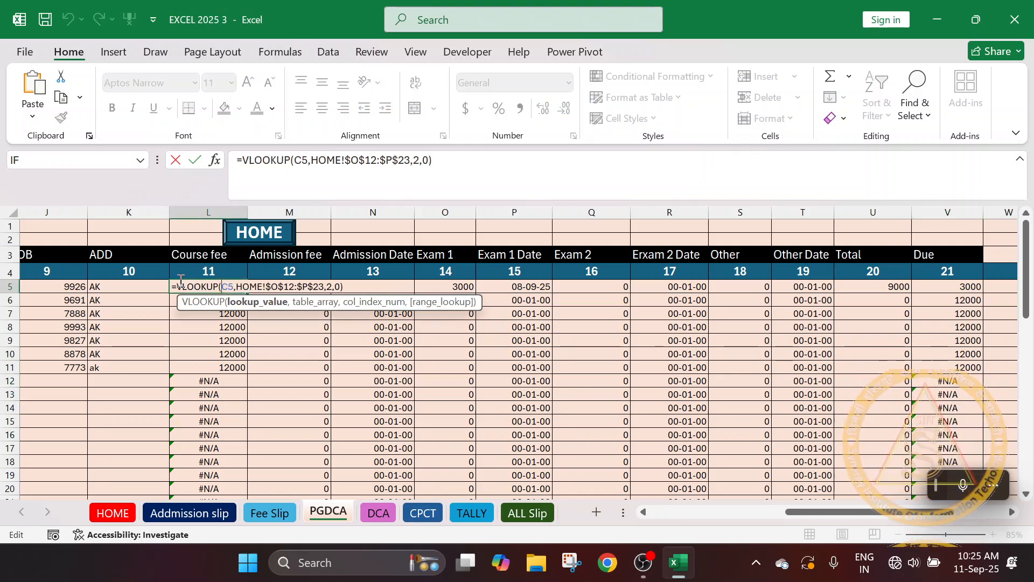
left_click(178, 286)
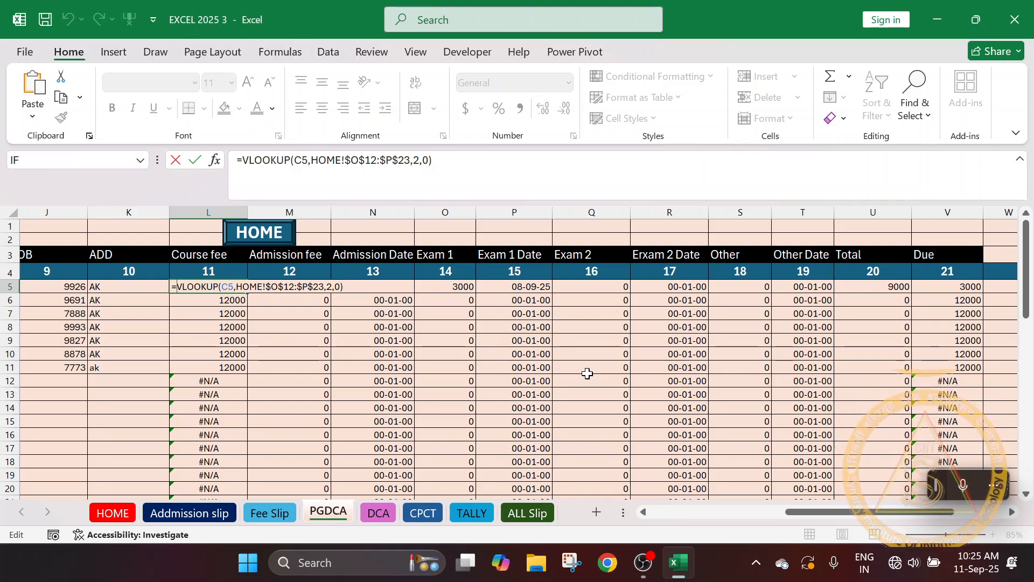
type("IF")
key("Down")
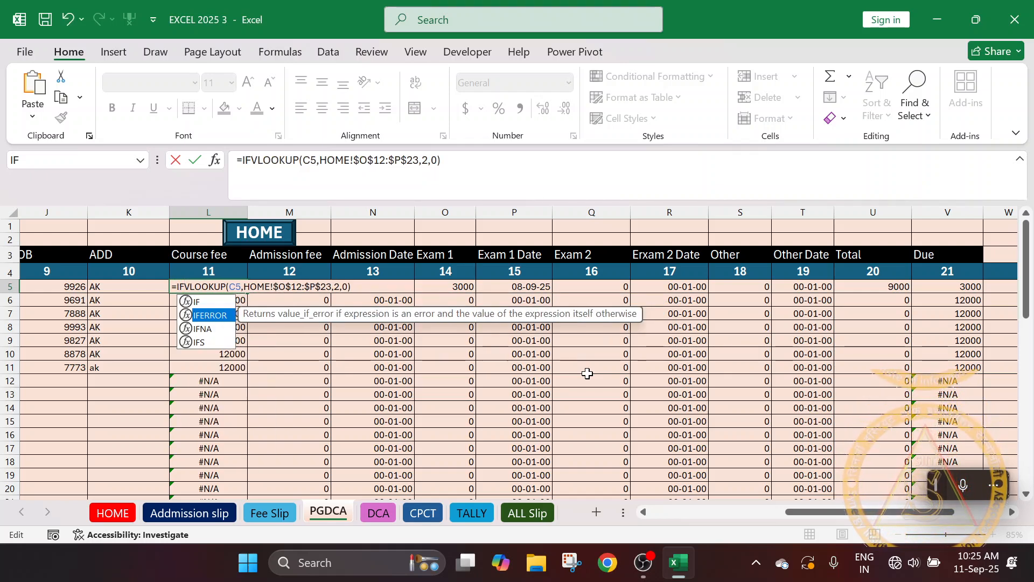
key("Tab")
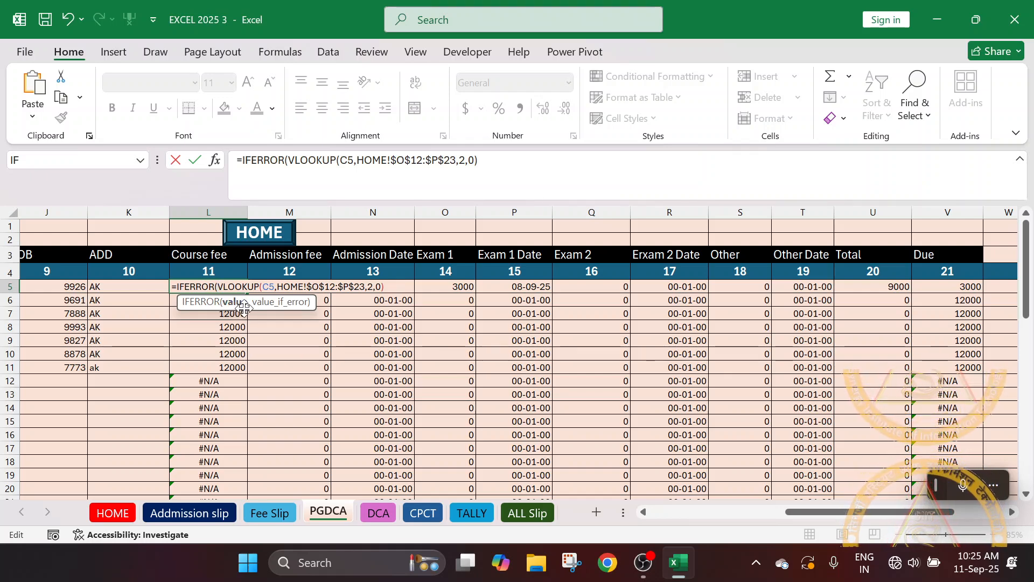
left_click(387, 288)
type(",")
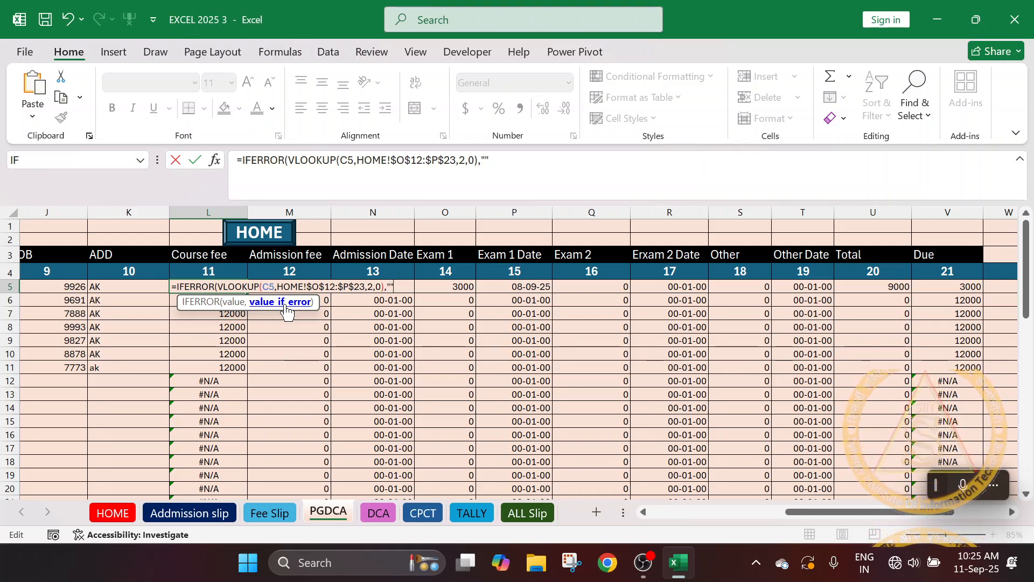
key("Return")
key("Return")
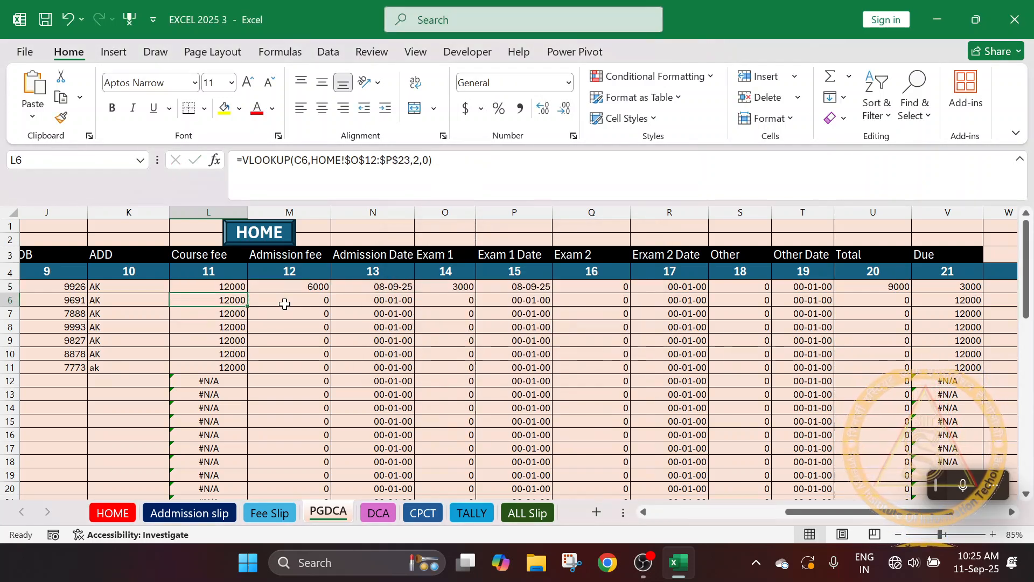
left_click(231, 287)
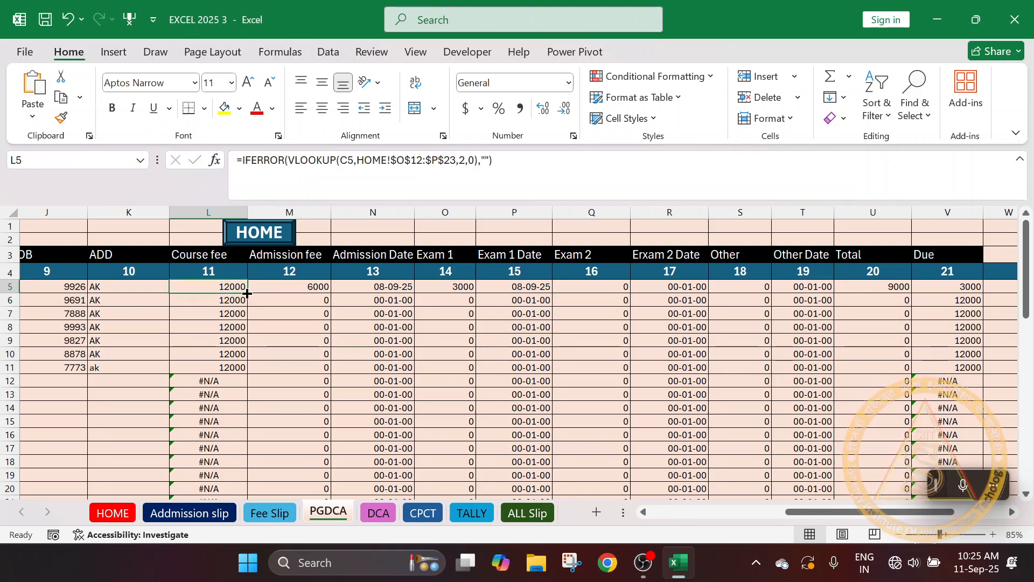
double_click(248, 293)
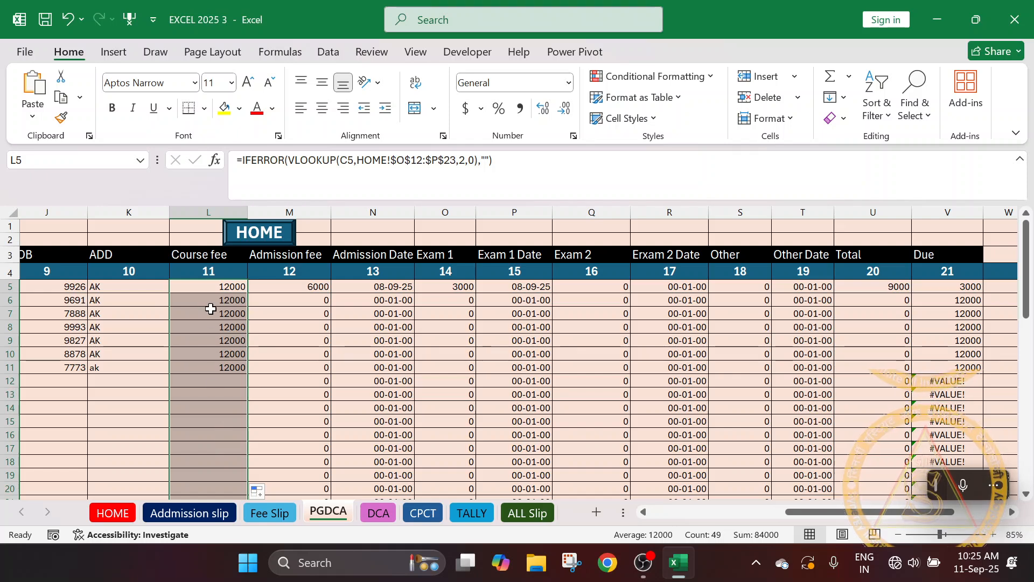
Review the value and value_if_error arguments of the IFERROR formula in L5.
left_click(217, 286)
double_click(217, 287)
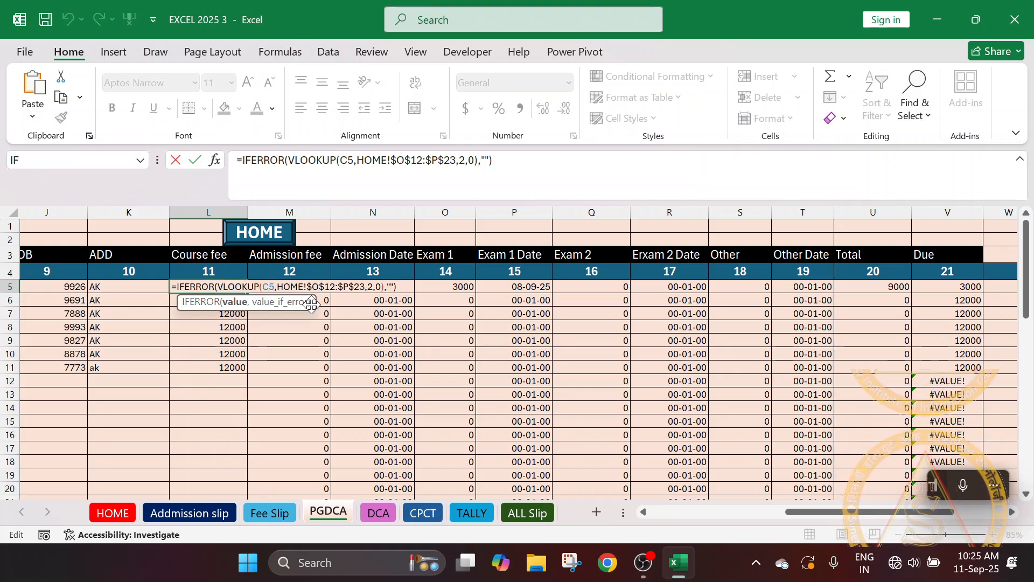
left_click(283, 306)
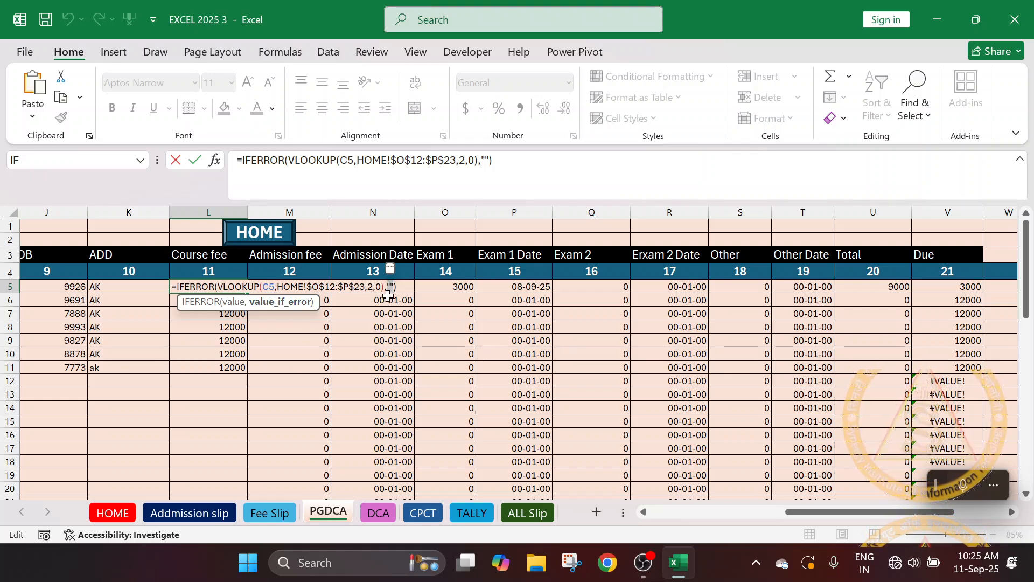
key("Return")
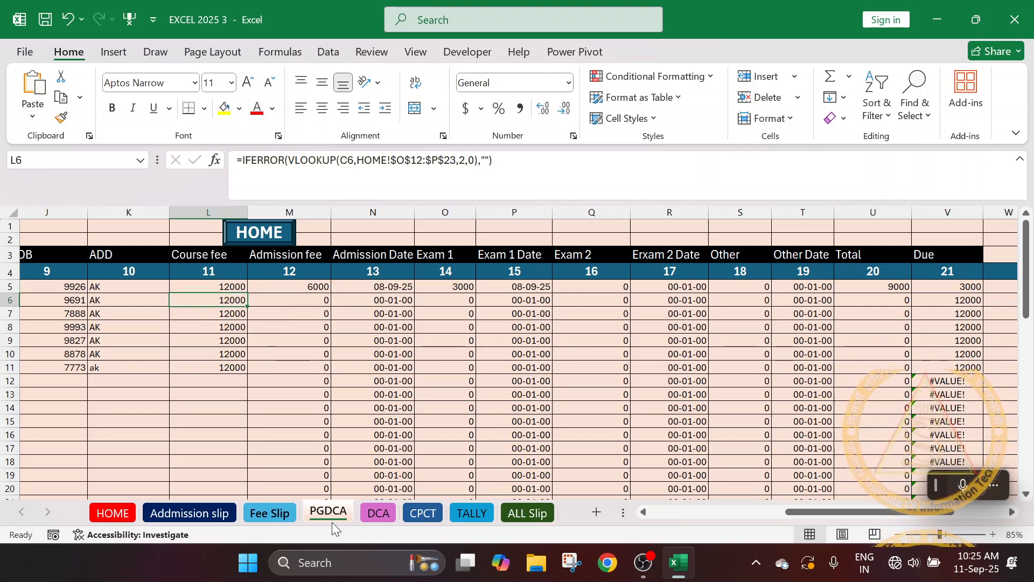
Try to wrap the L5-U5 subtraction in V5 in IFERROR, entering =IFERROR(L5-U5),"" for the first student's due amount.
double_click(962, 288)
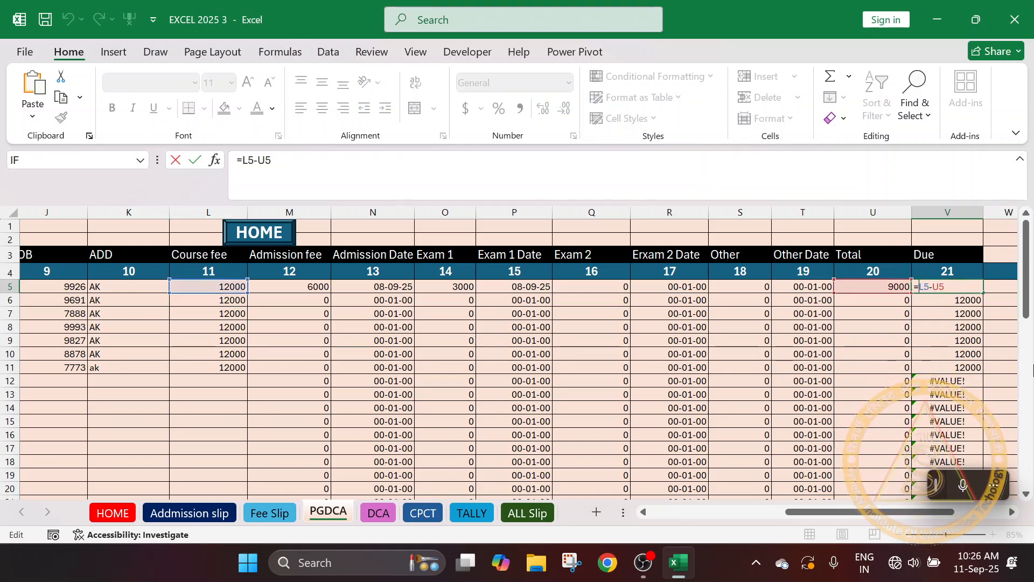
type("IF")
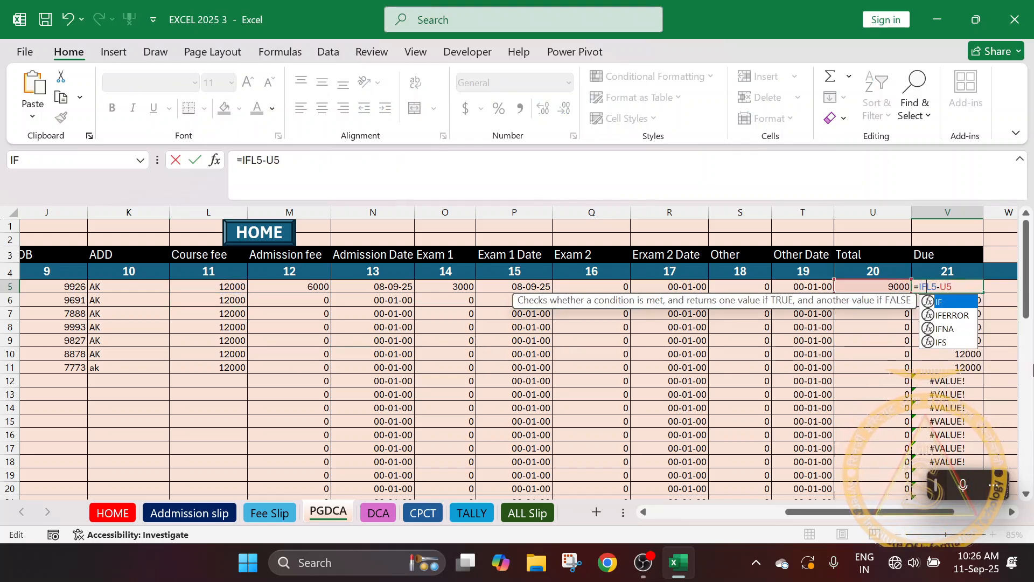
key("Down")
key("Tab")
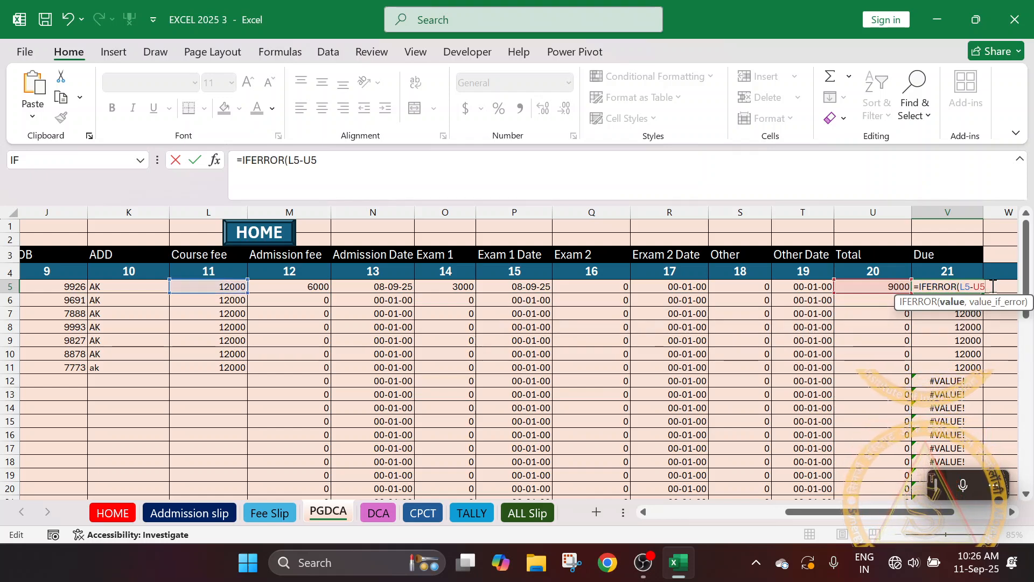
type(")")
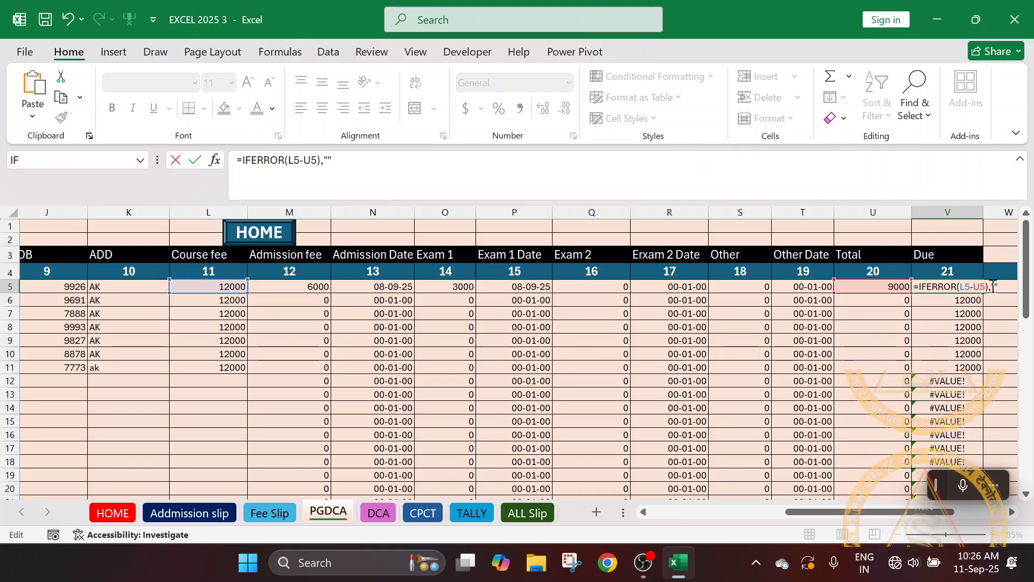
type(",\"\"")
key("Return")
key("Return")
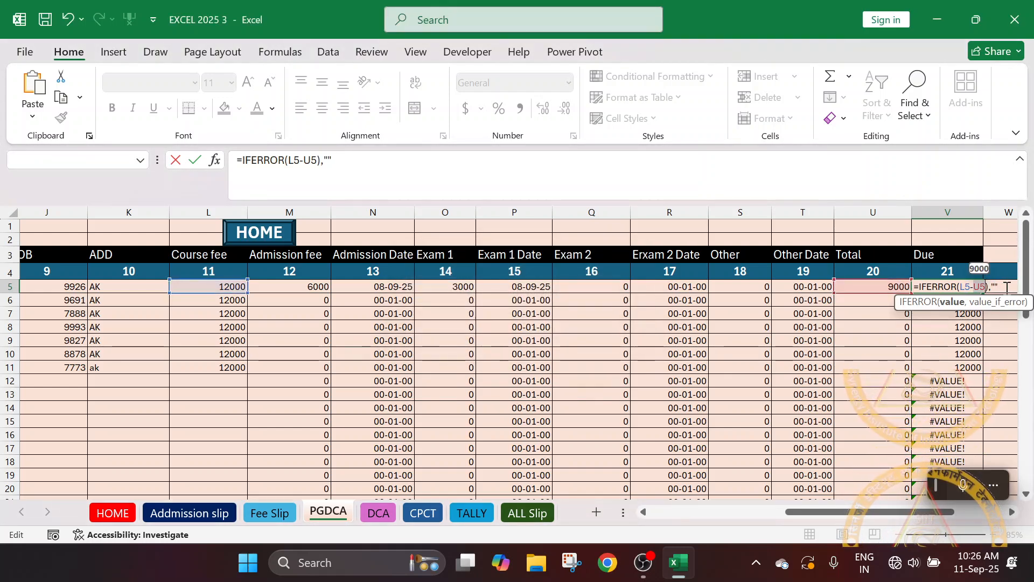
Replace the whole formula in V5 with =L5-U5, subtracting the total from the course fee.
left_click(1008, 289)
left_click_drag(1007, 288, 893, 285)
type("=")
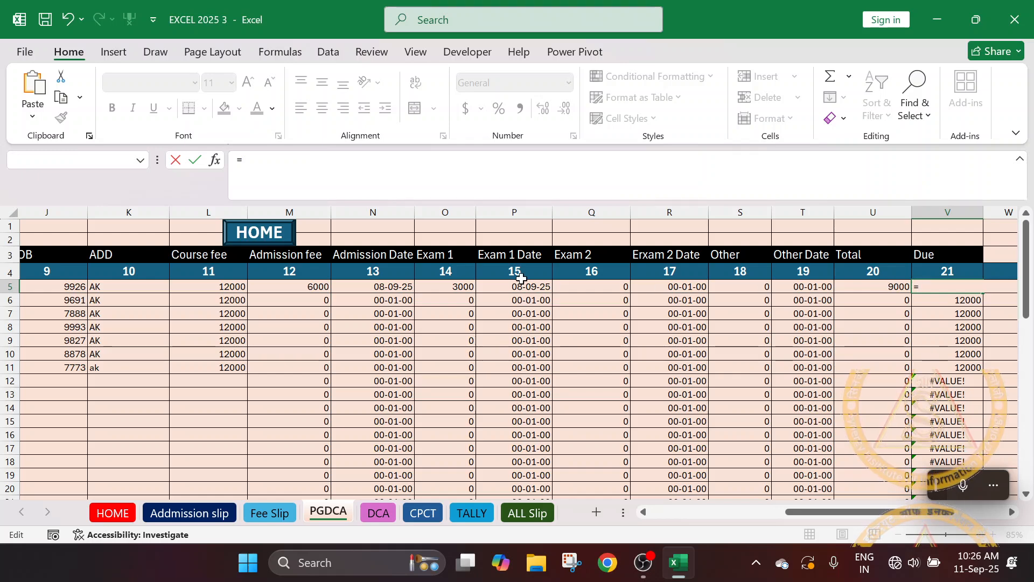
left_click(232, 286)
type("-")
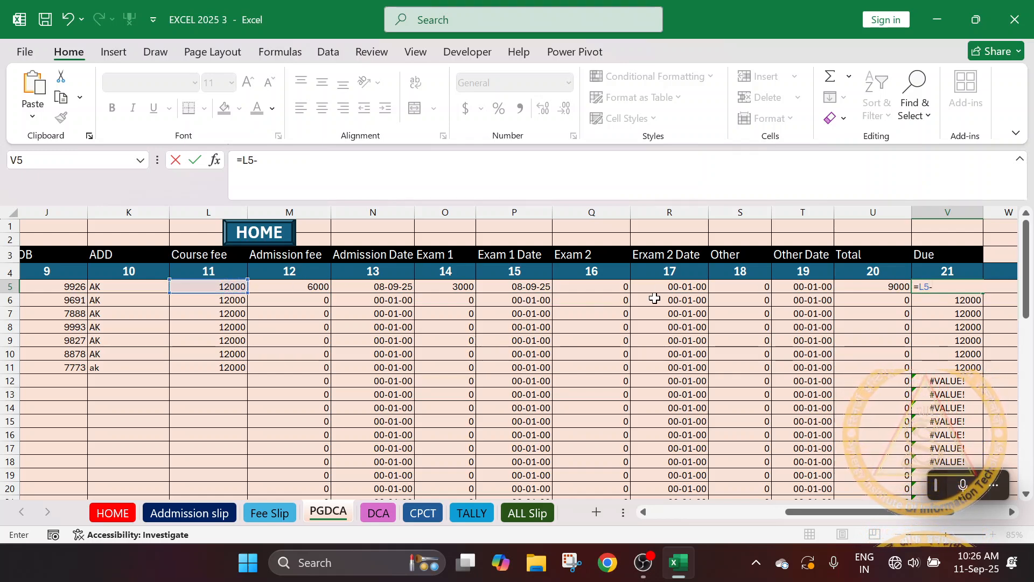
left_click(867, 282)
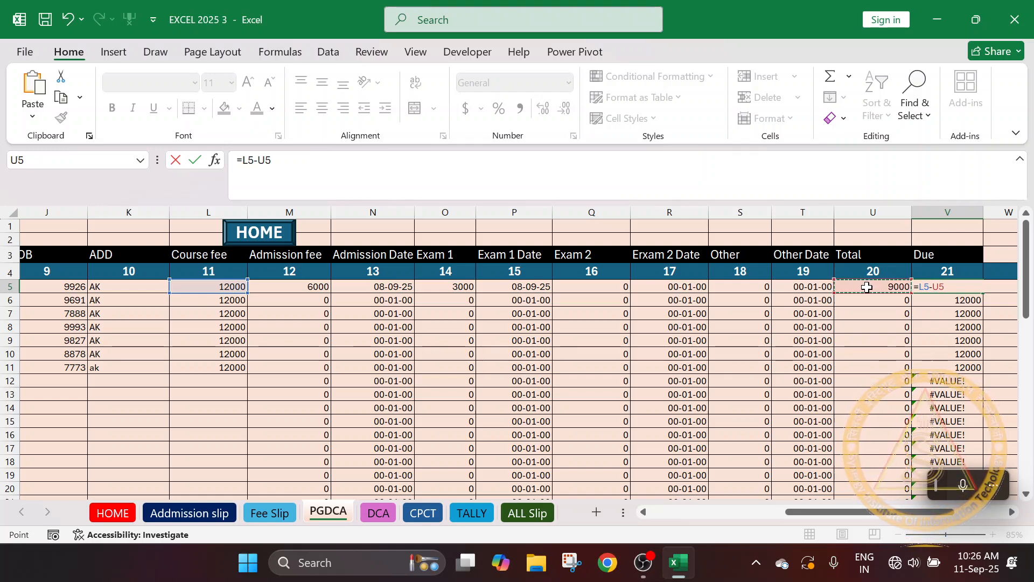
key("Return")
Change the V5 formula to =IFERROR(L5-U5,"") and fill it down the Due column.
left_click(948, 254)
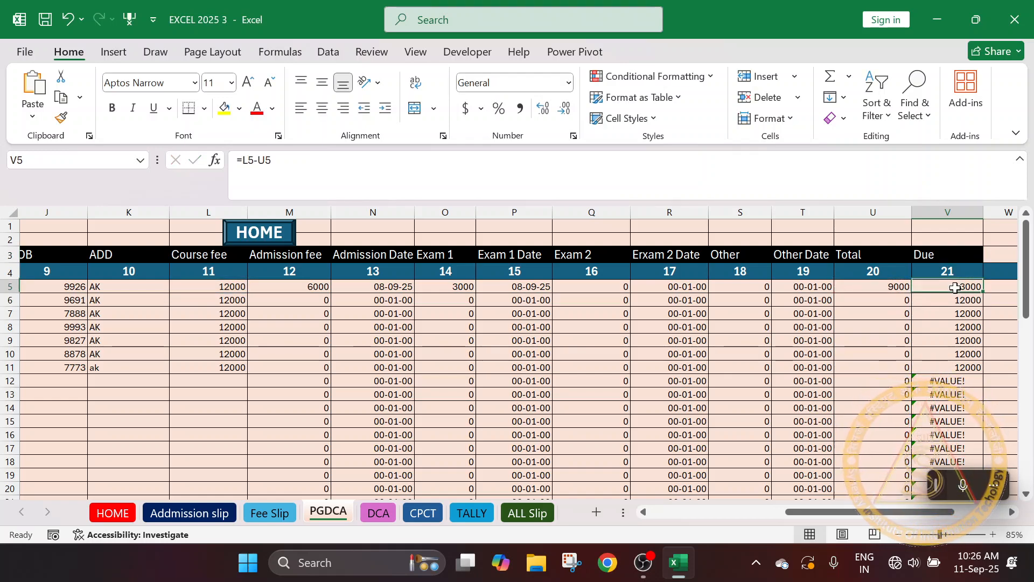
double_click(942, 288)
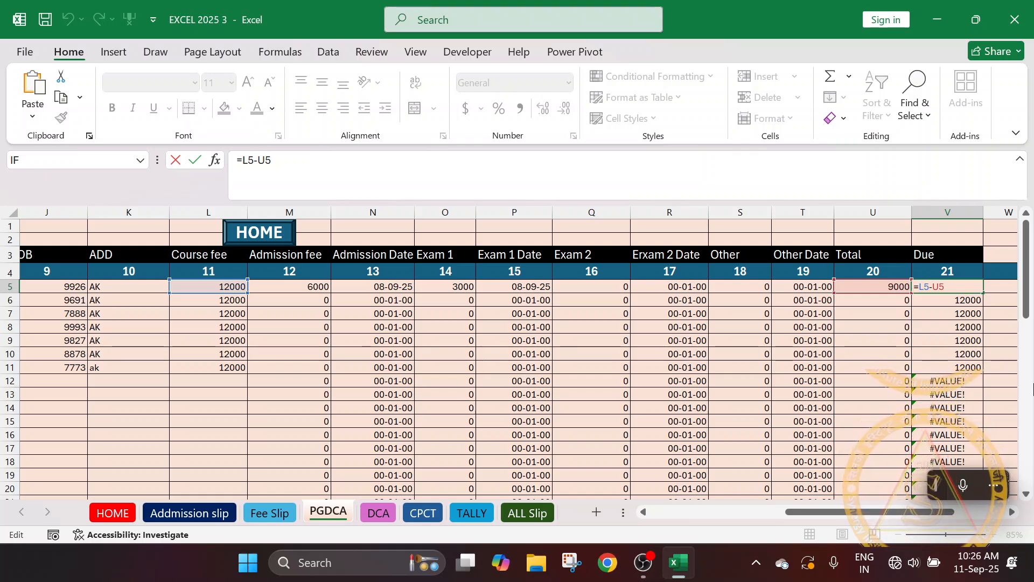
type("IF")
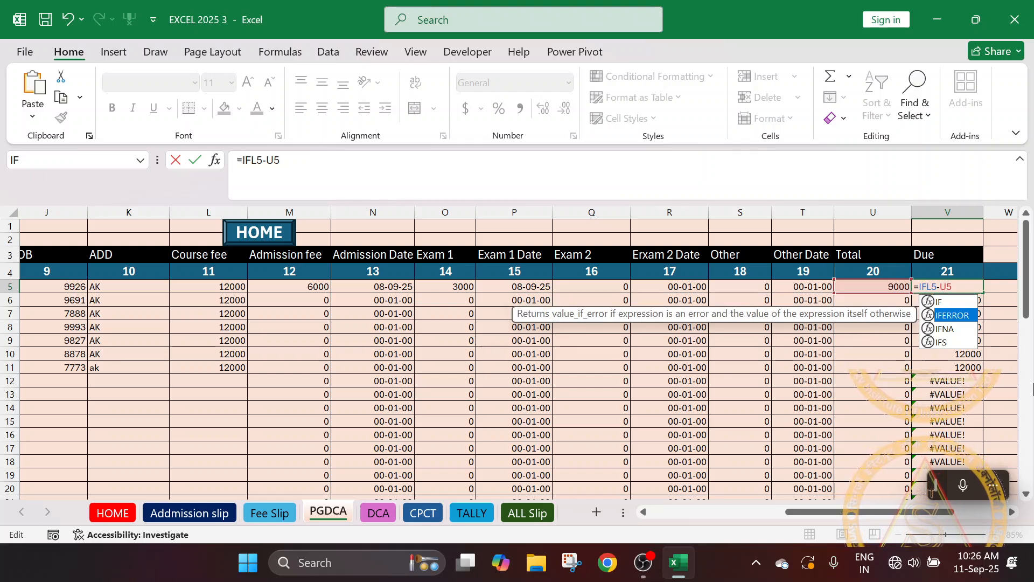
key("Tab")
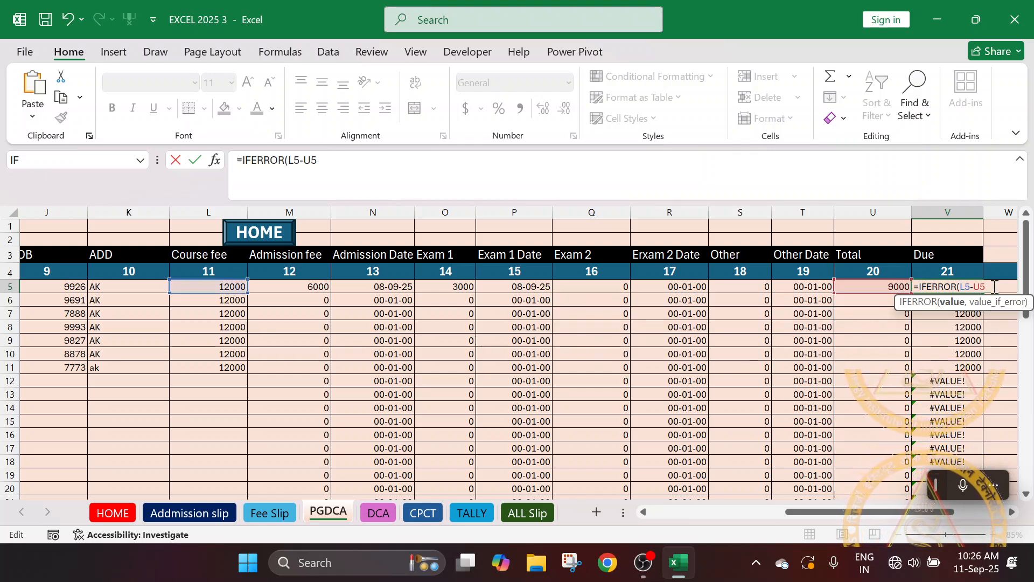
type(",")
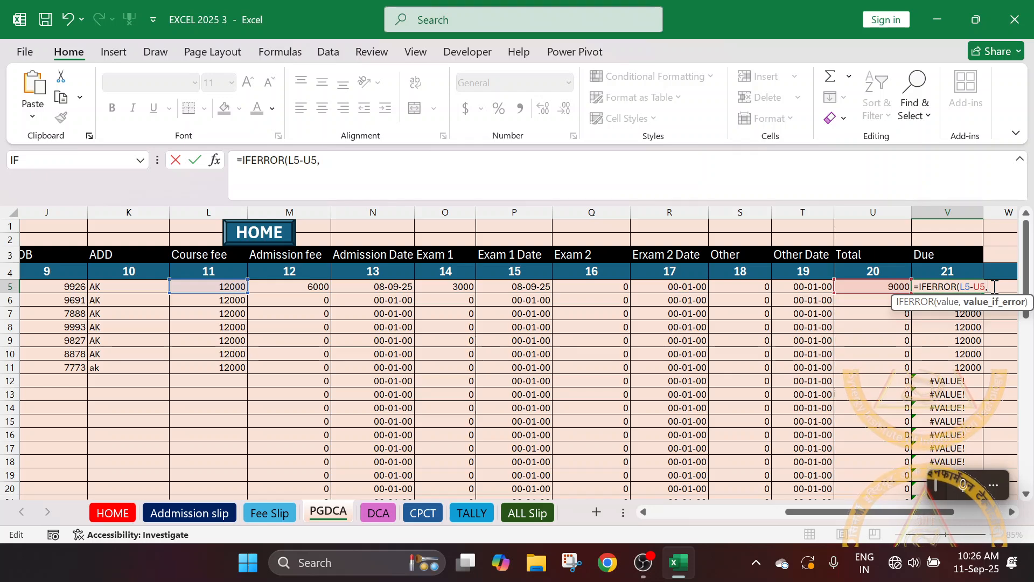
key("Return")
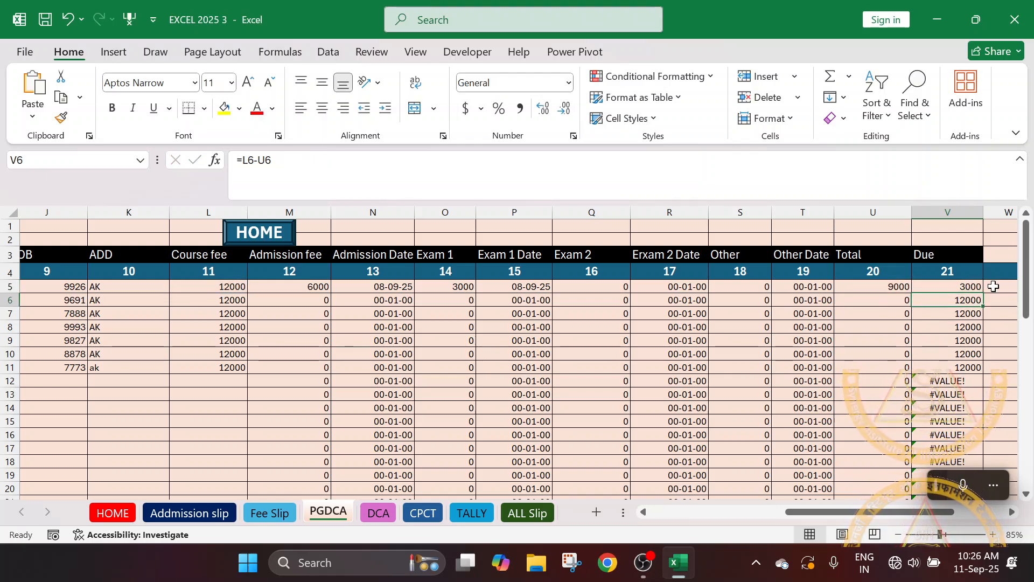
left_click(975, 285)
double_click(984, 293)
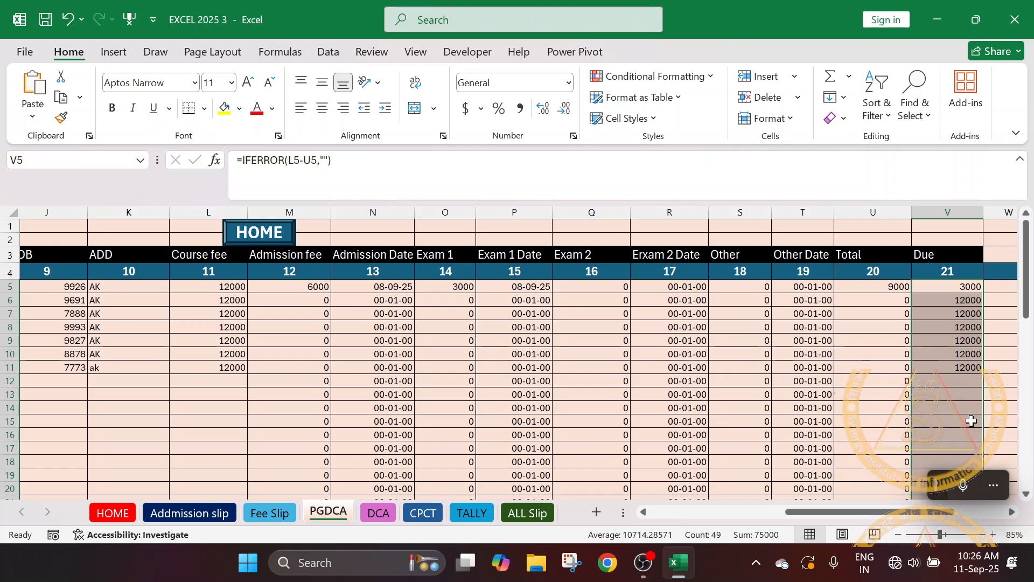
Insert IFERROR( in front of the nested IF/DGET lookup formula in cell E9 of the Fee Slip sheet.
left_click(264, 516)
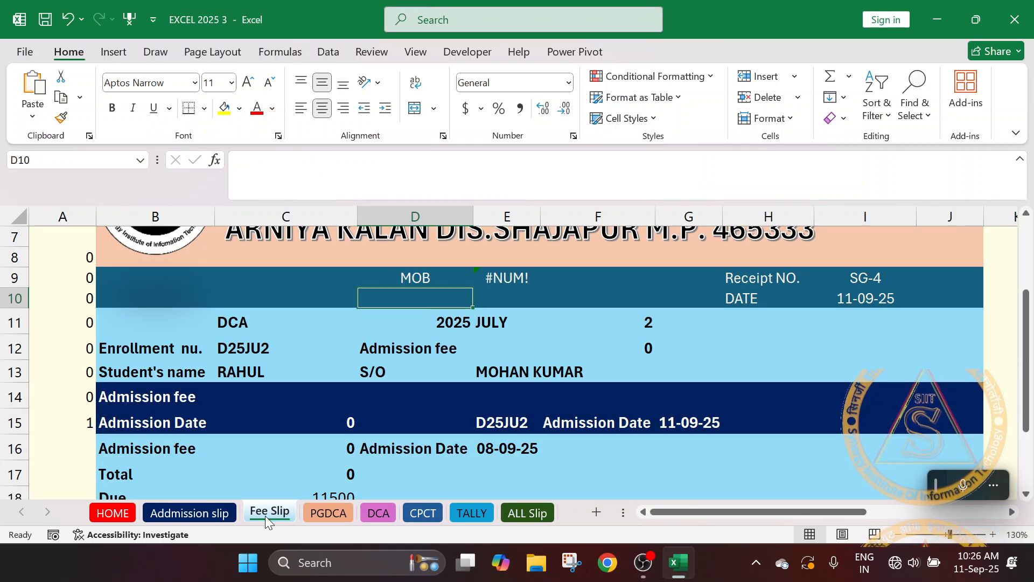
double_click(499, 287)
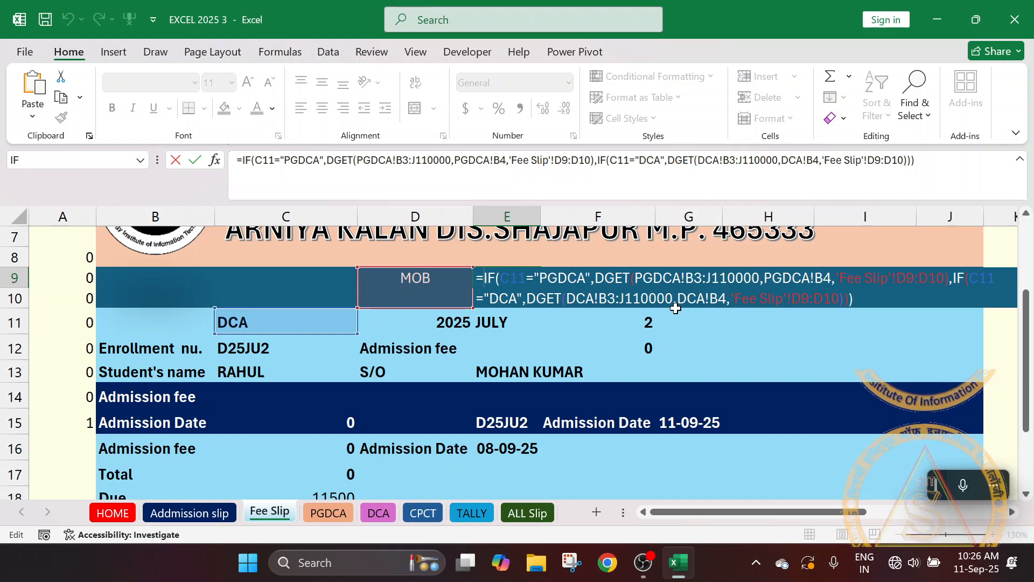
type("IF")
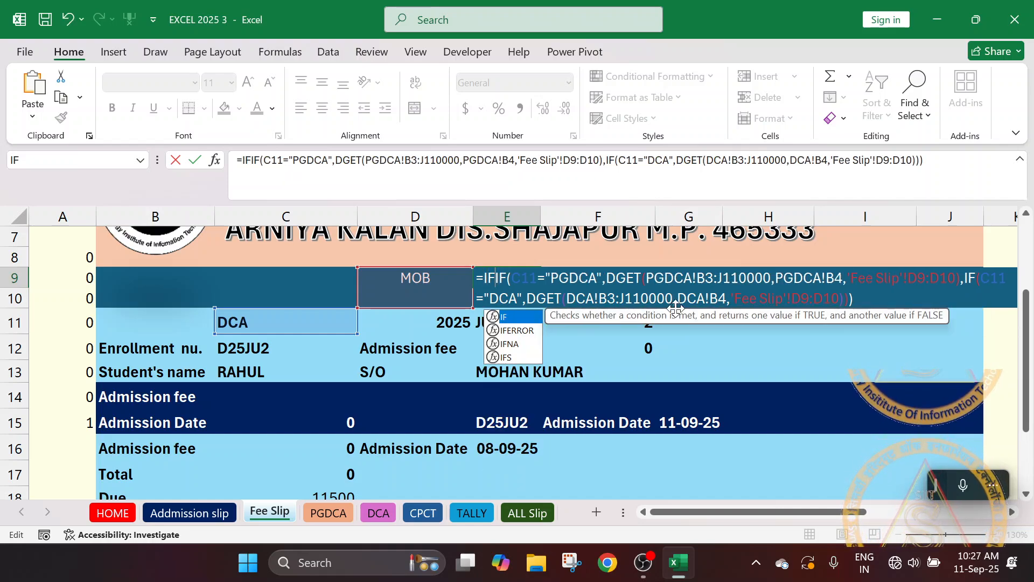
key("Down")
key("Tab")
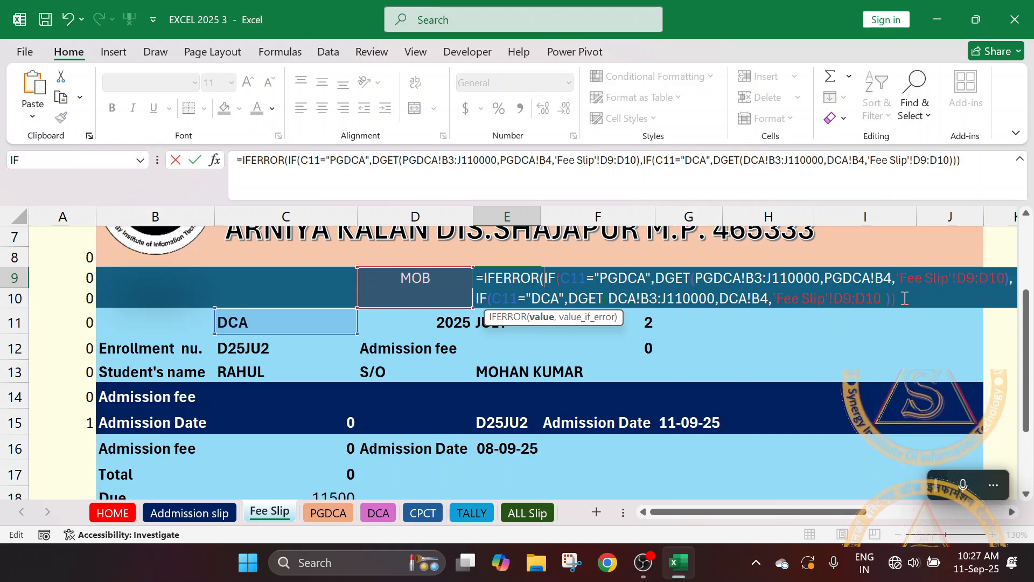
Try to finish the E9 formula by replacing its last closing parenthesis with ,"".
left_click(985, 161)
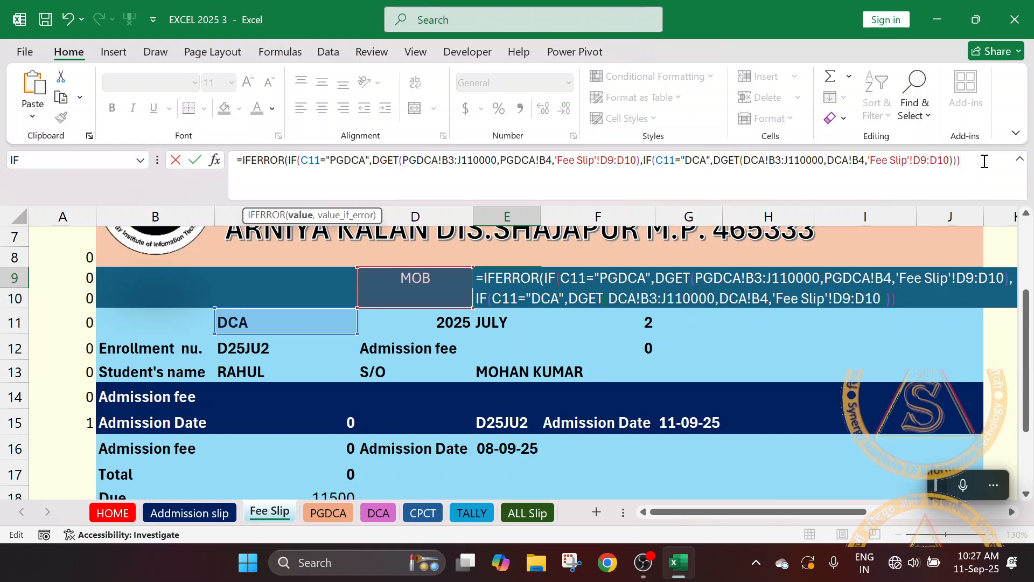
key("BackSpace")
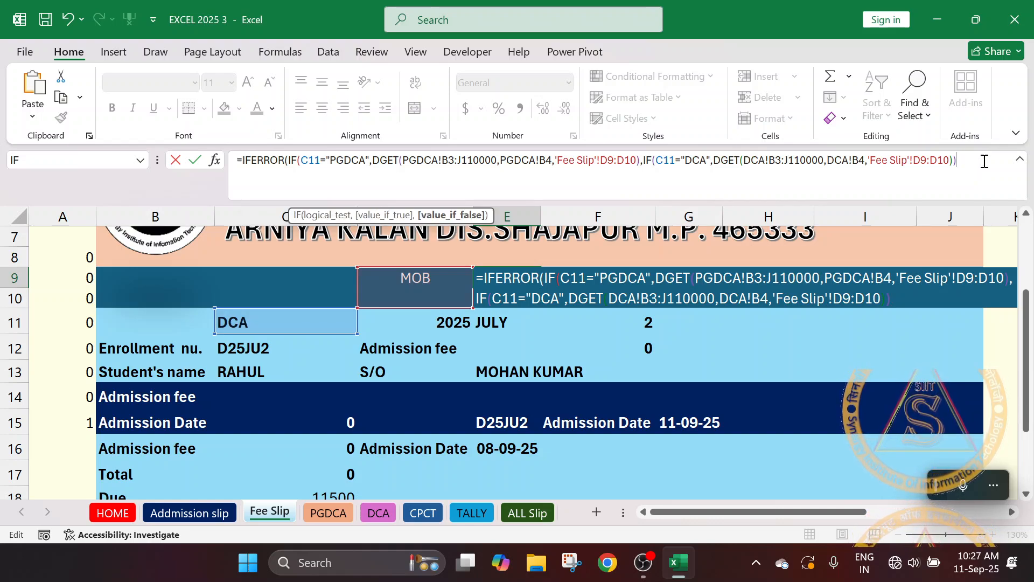
type(",\"\"")
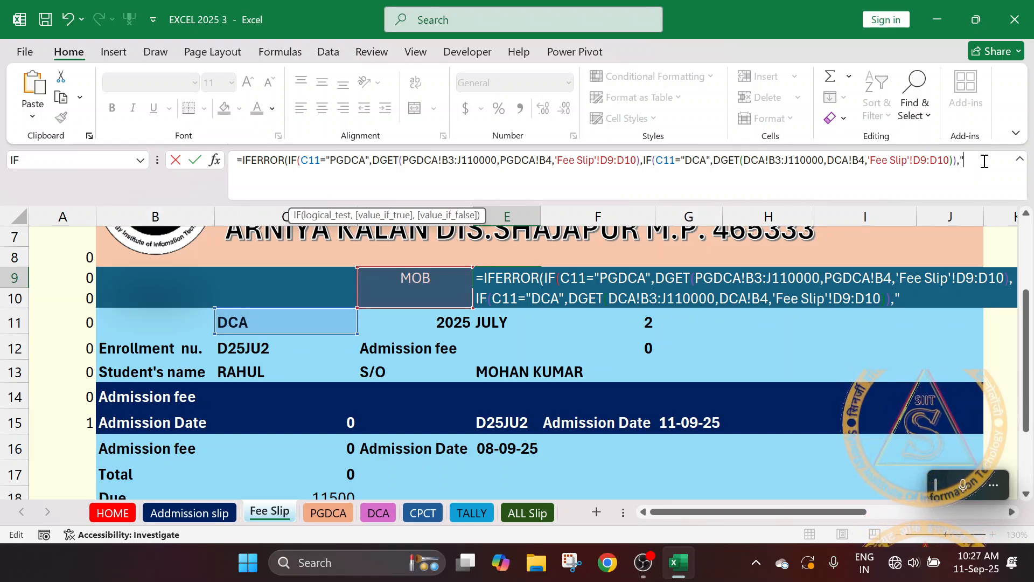
key("Return")
key("Return")
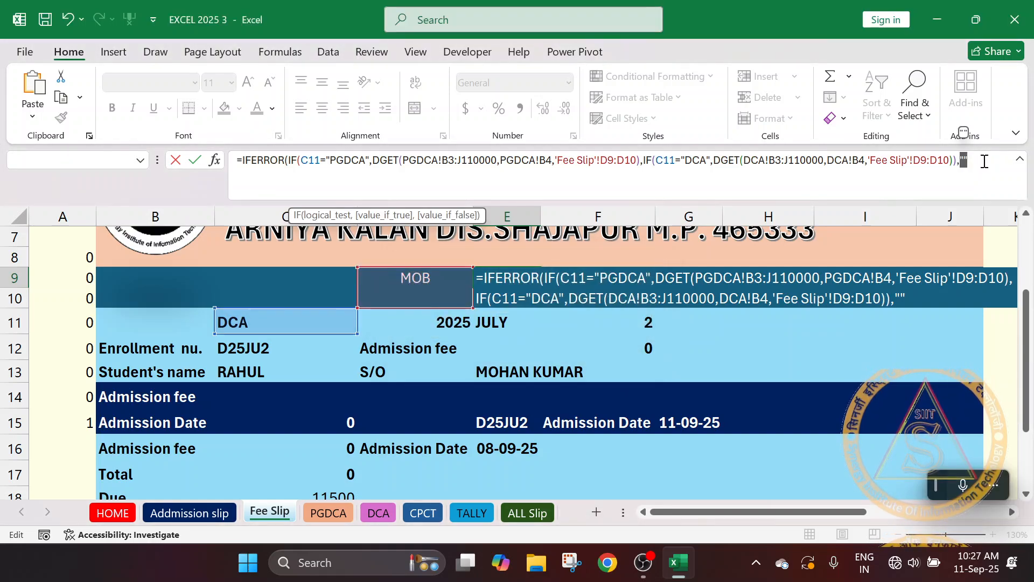
Try to finish the E9 formula with ,"" directly after the DGET function's closing parenthesis.
key("BackSpace")
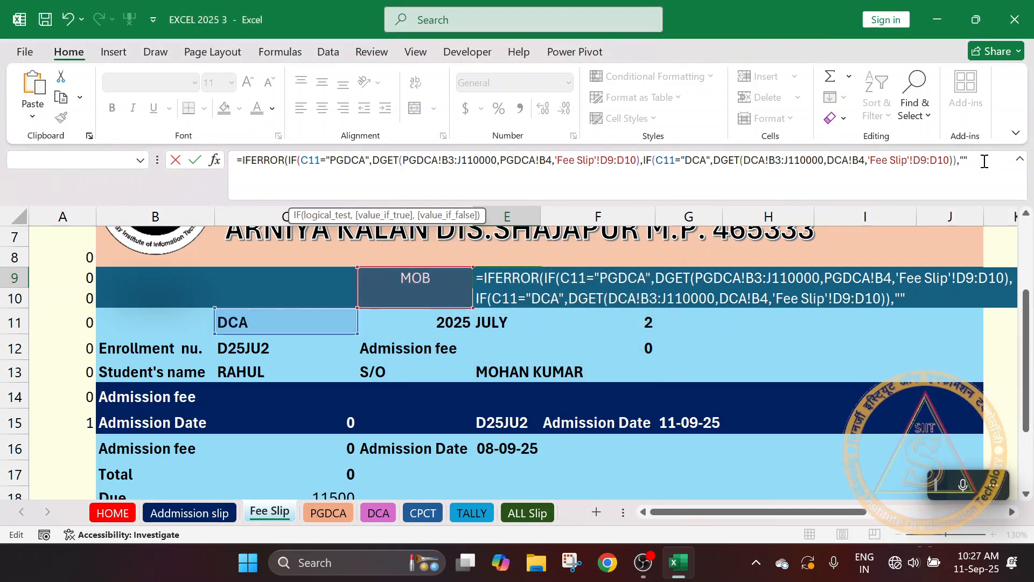
key("BackSpace")
key("BackSpace")
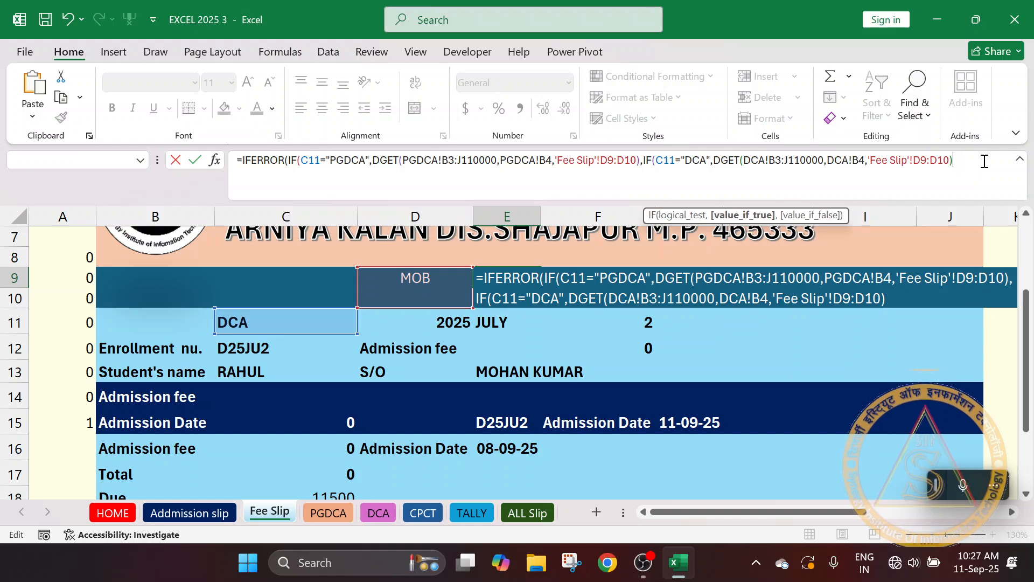
type(",\"\"")
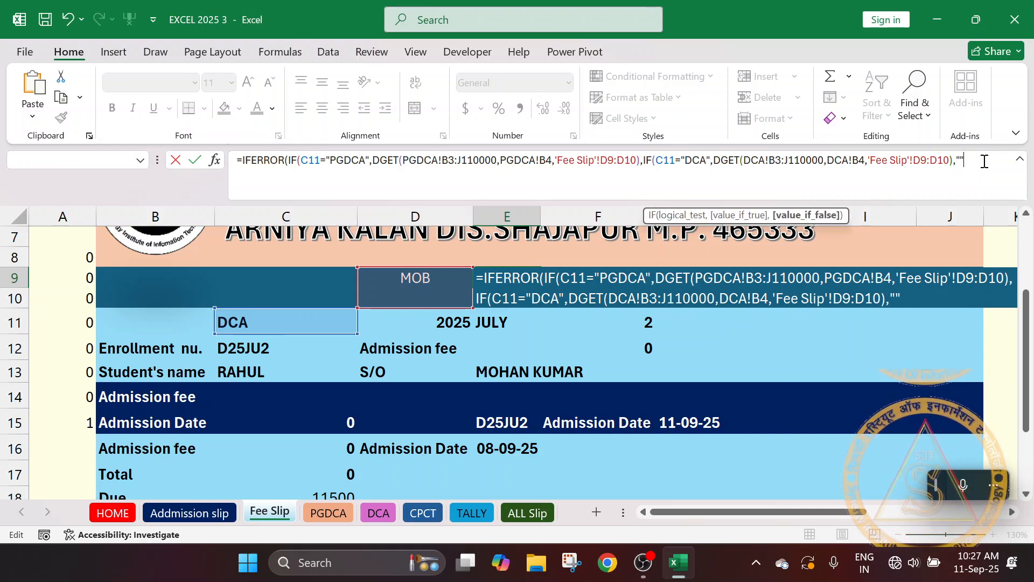
key("Return")
key("Return")
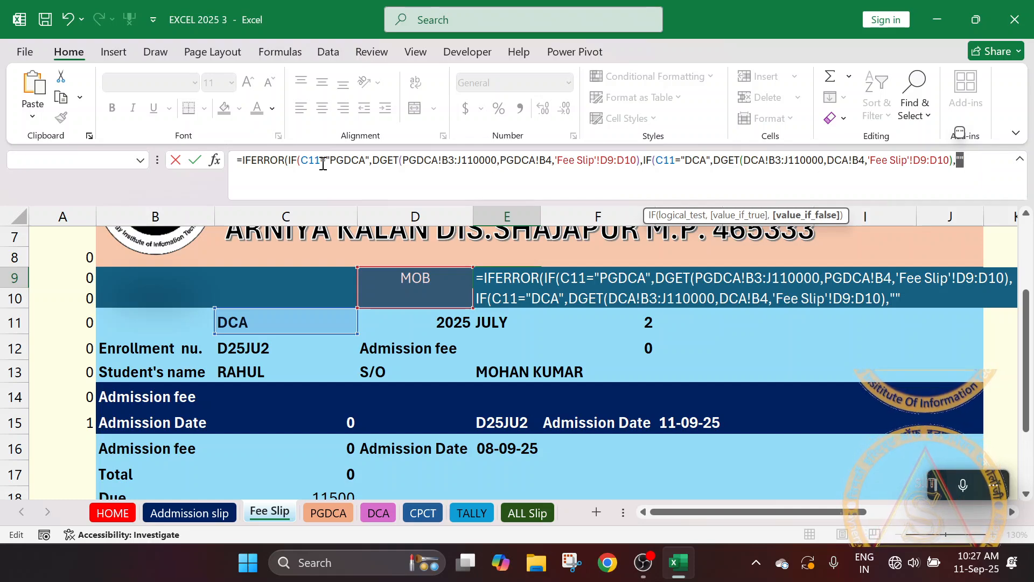
Examine the IFERROR syntax and its value argument in the E9 formula, opening the function's help.
left_click(285, 162)
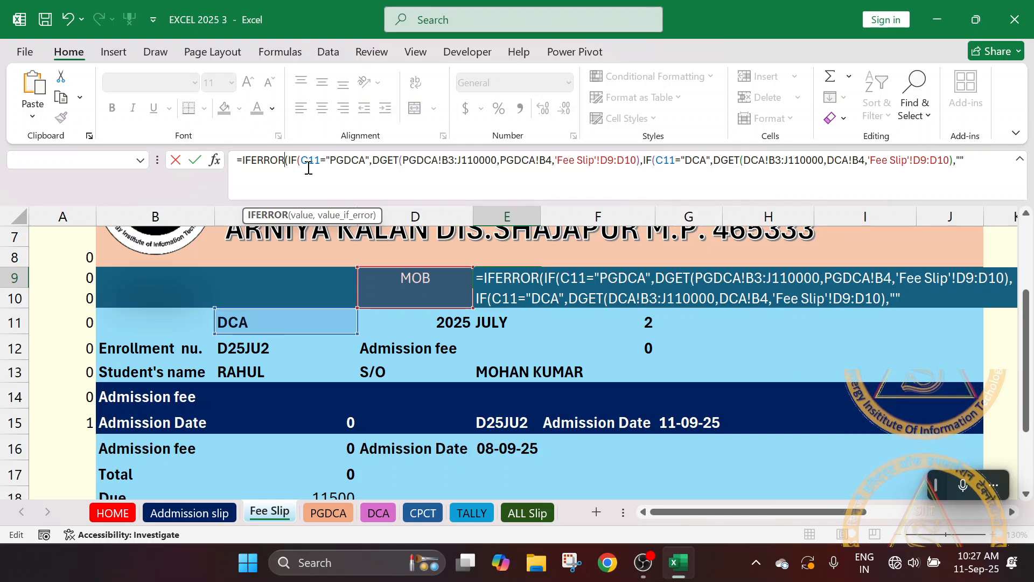
left_click(269, 215)
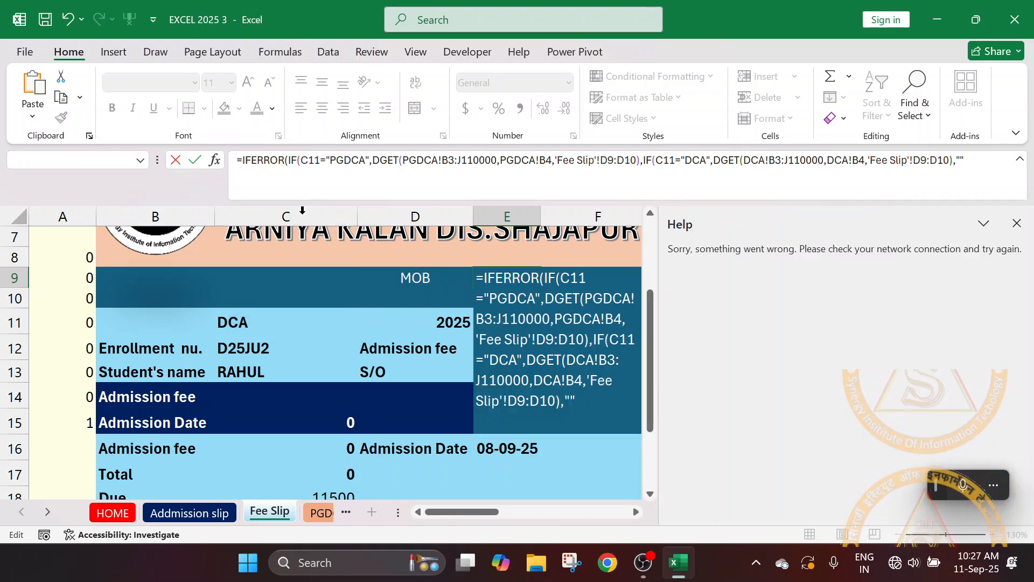
left_click(286, 162)
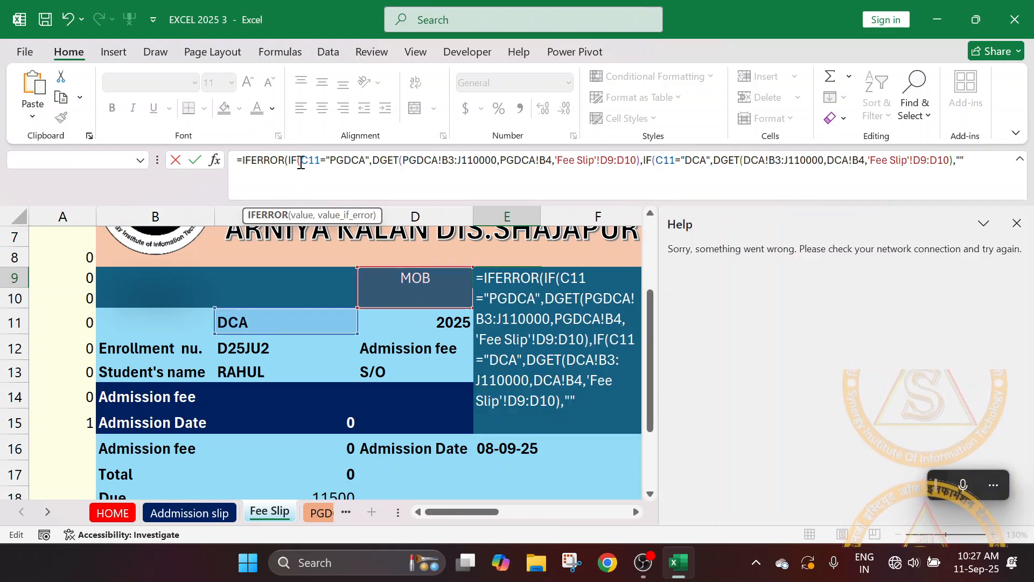
left_click(272, 215)
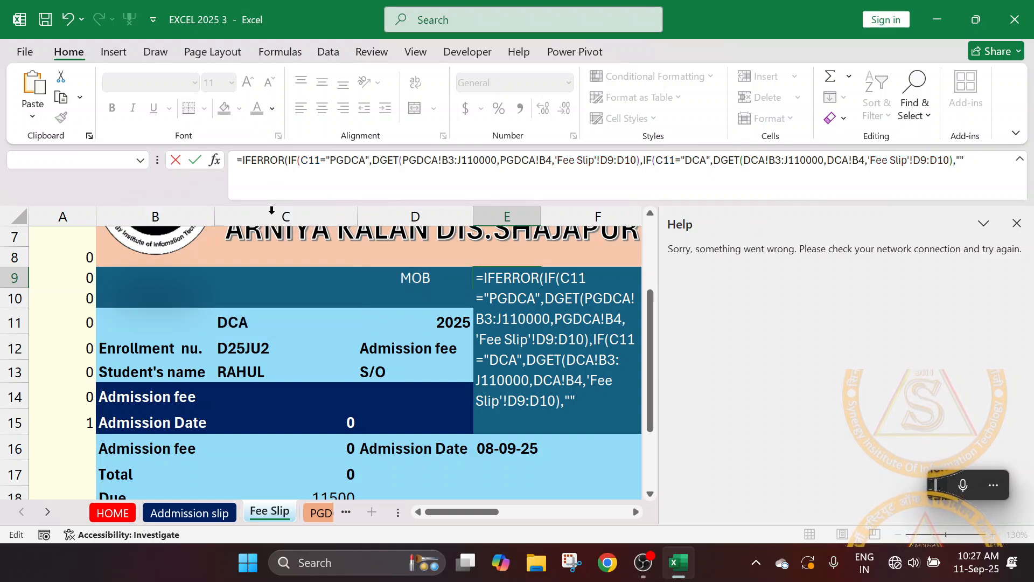
left_click(281, 161)
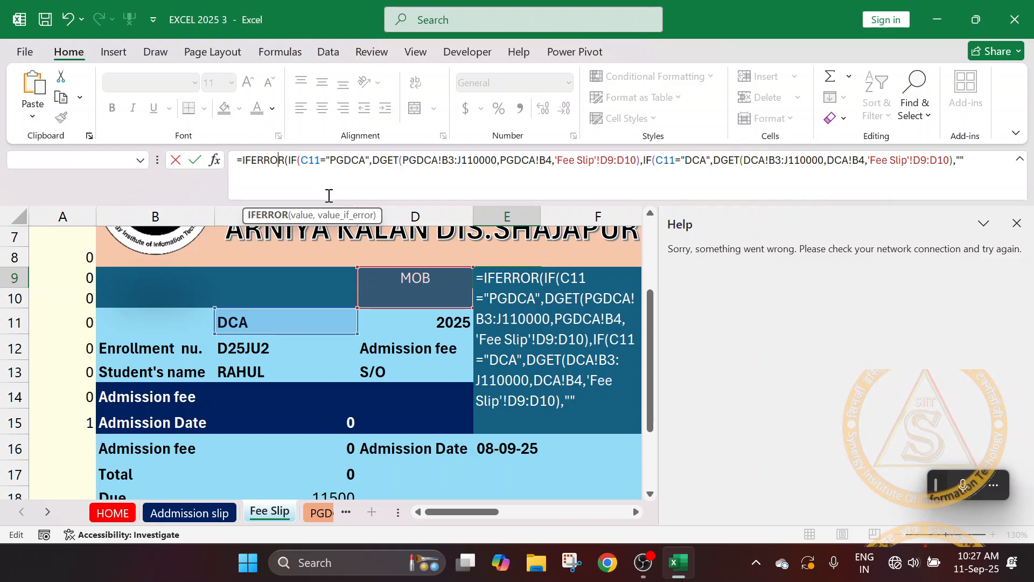
left_click(288, 159)
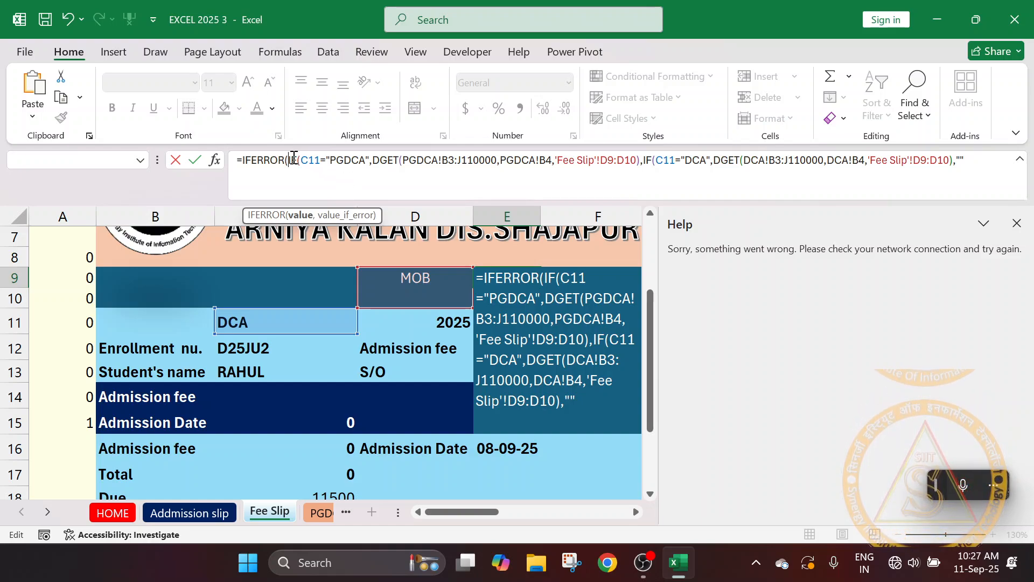
End the E9 formula with 'Fee Slip'!D9:D10))),"" so IFERROR encloses both IF lookups and returns blank on error, and commit it.
left_click(986, 163)
key("BackSpace")
key("BackSpace")
key("BackSpace")
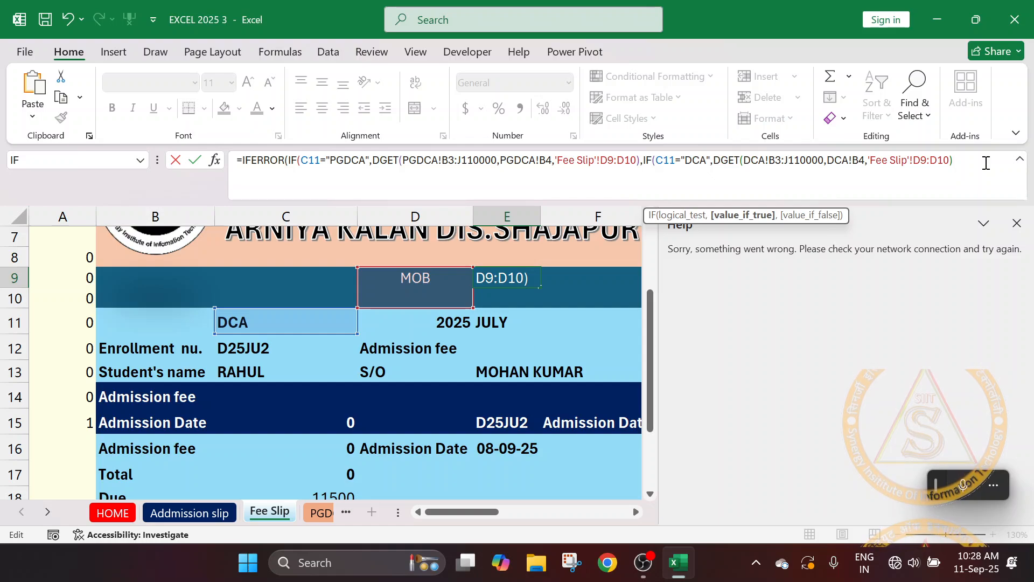
type("))")
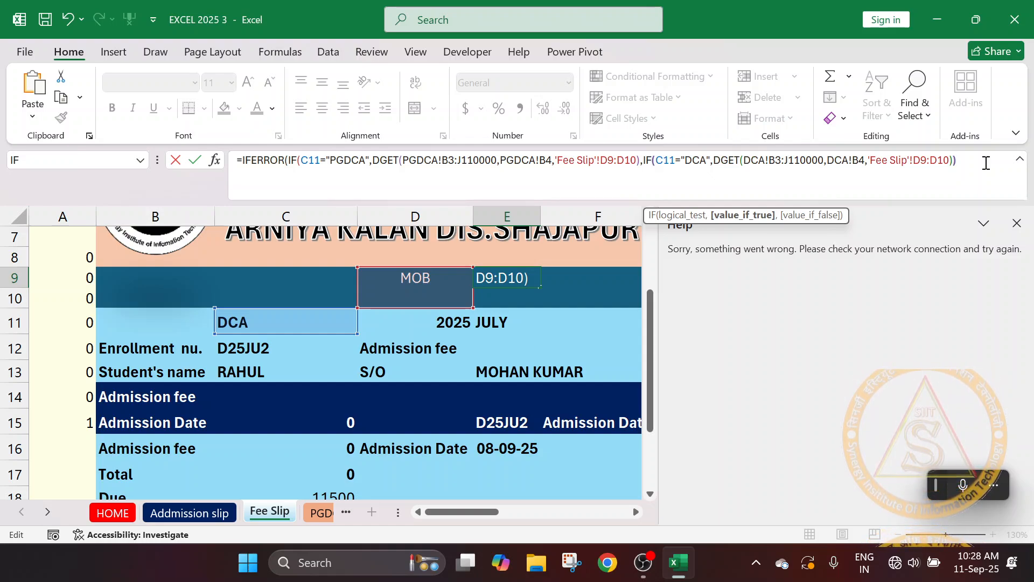
type(")")
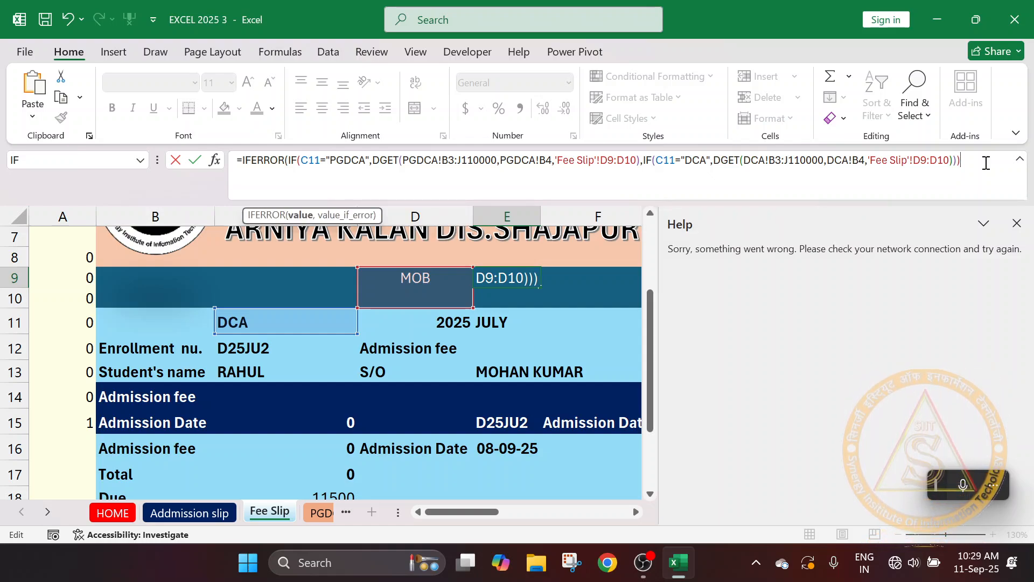
type(",\"\"")
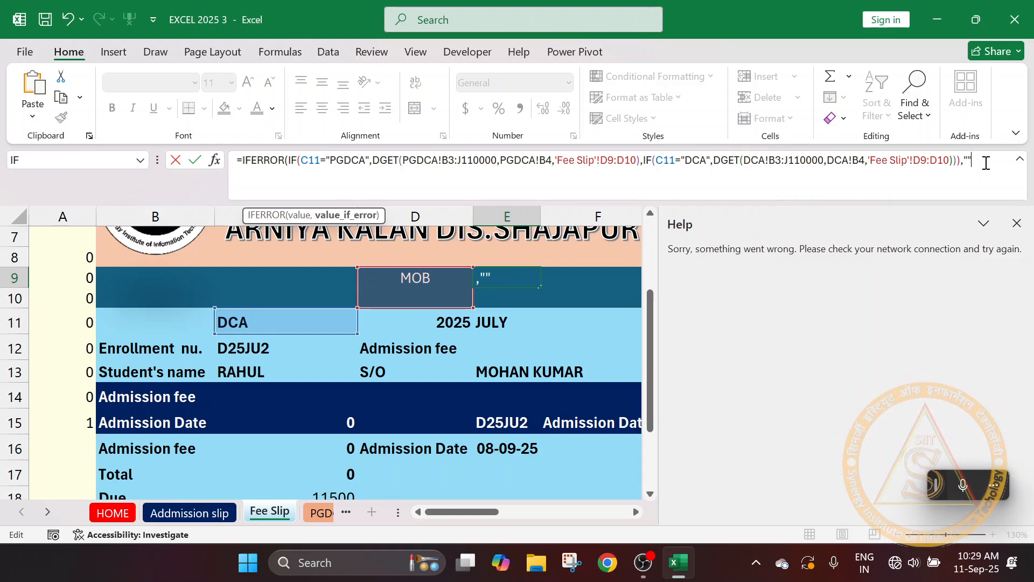
key("Return")
key("Return")
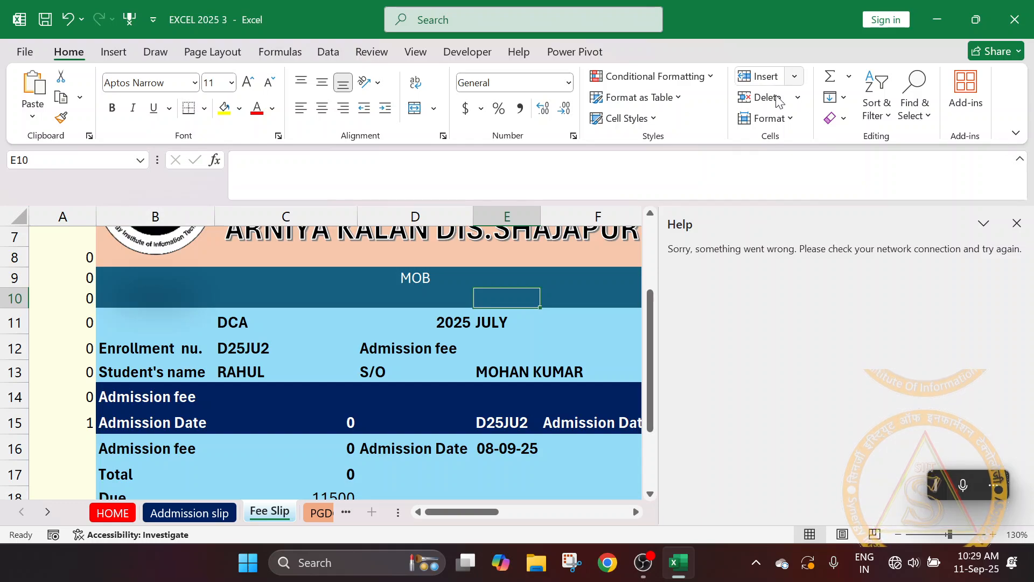
Check the IFERROR formula in E9 against the mobile number criteria cell D10.
left_click(466, 276)
left_click(487, 276)
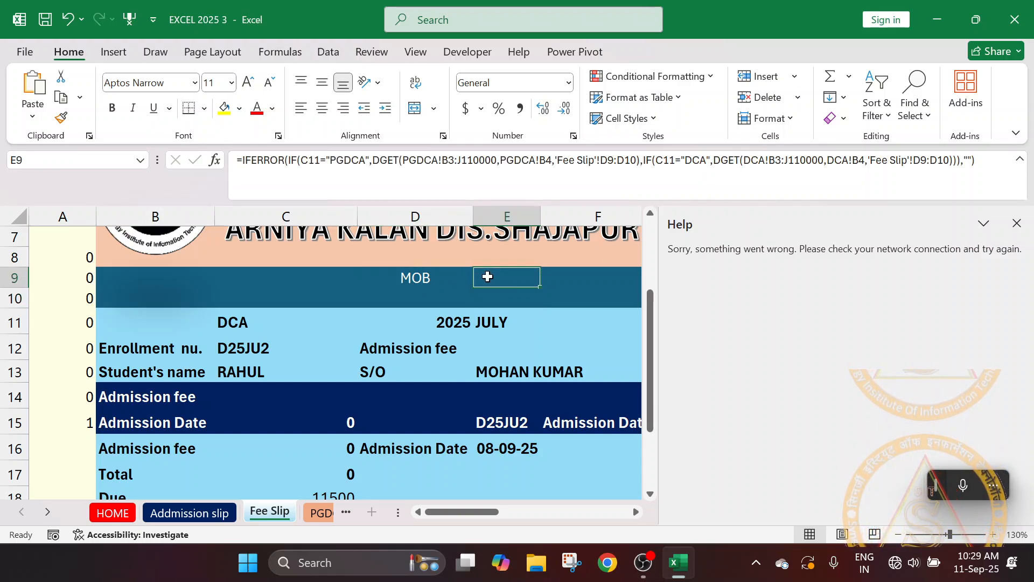
left_click(412, 292)
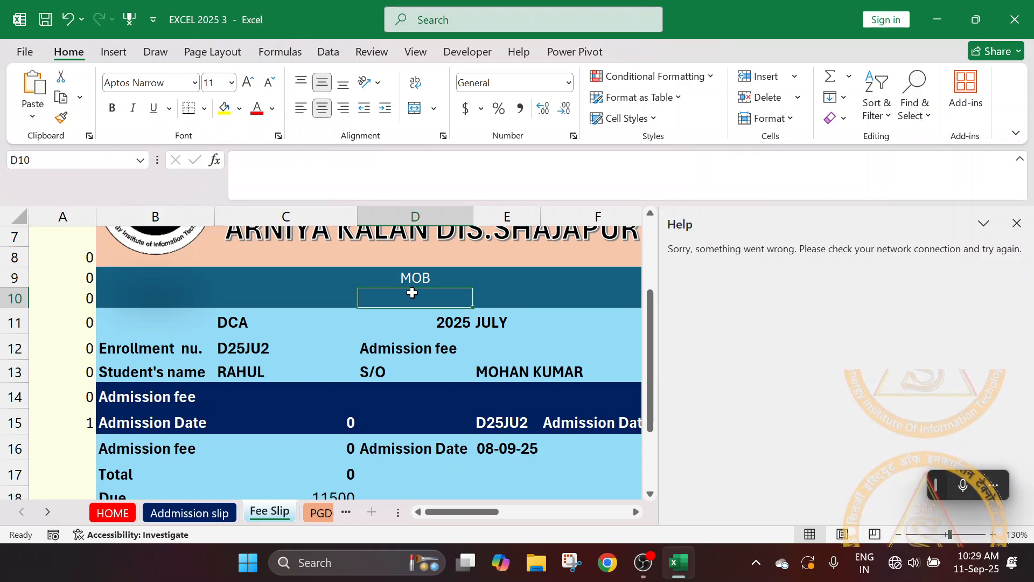
left_click(493, 276)
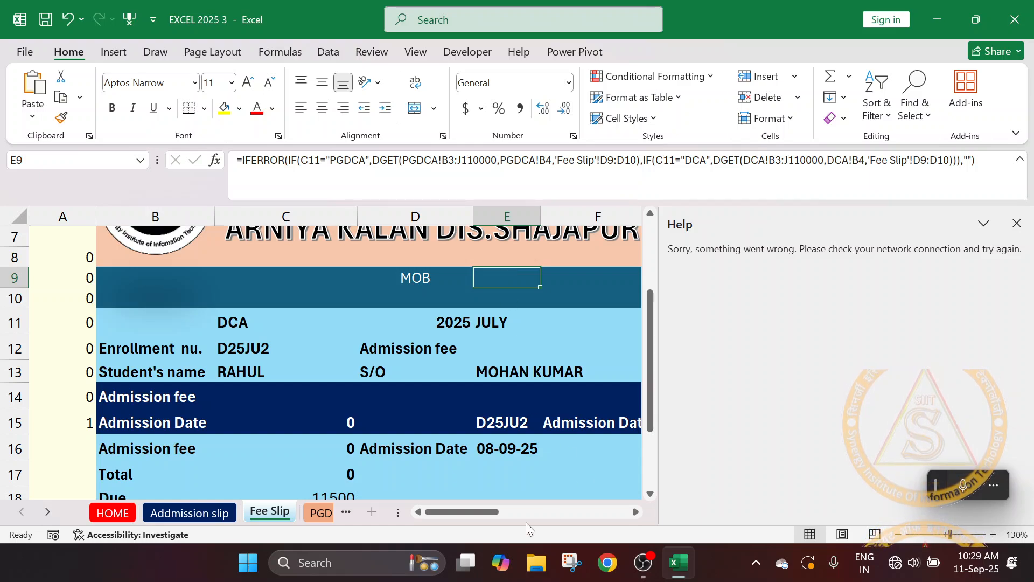
Close the Help pane and examine the PGDCA sheet's student records and the rows below them.
left_click(314, 512)
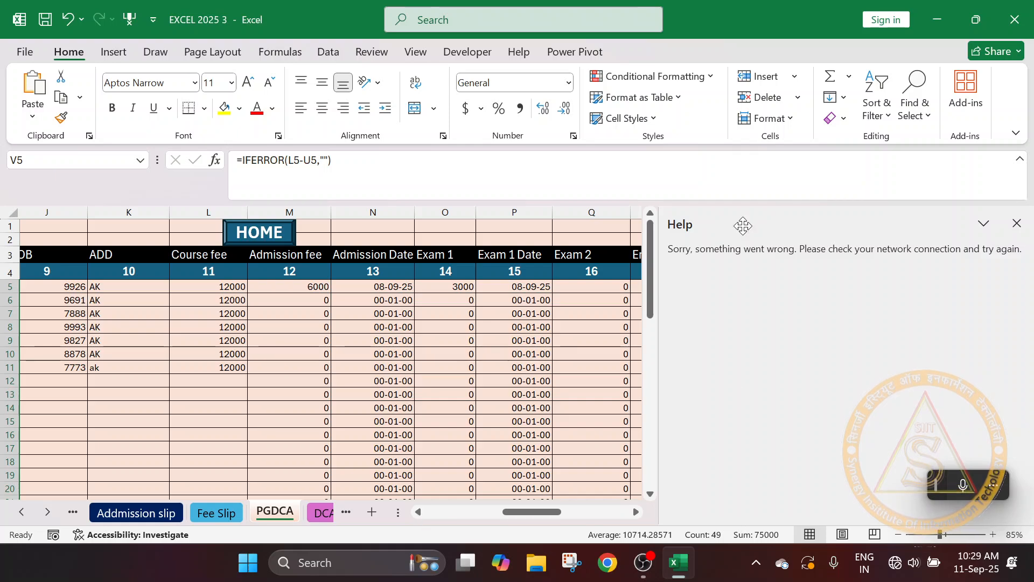
left_click(1017, 232)
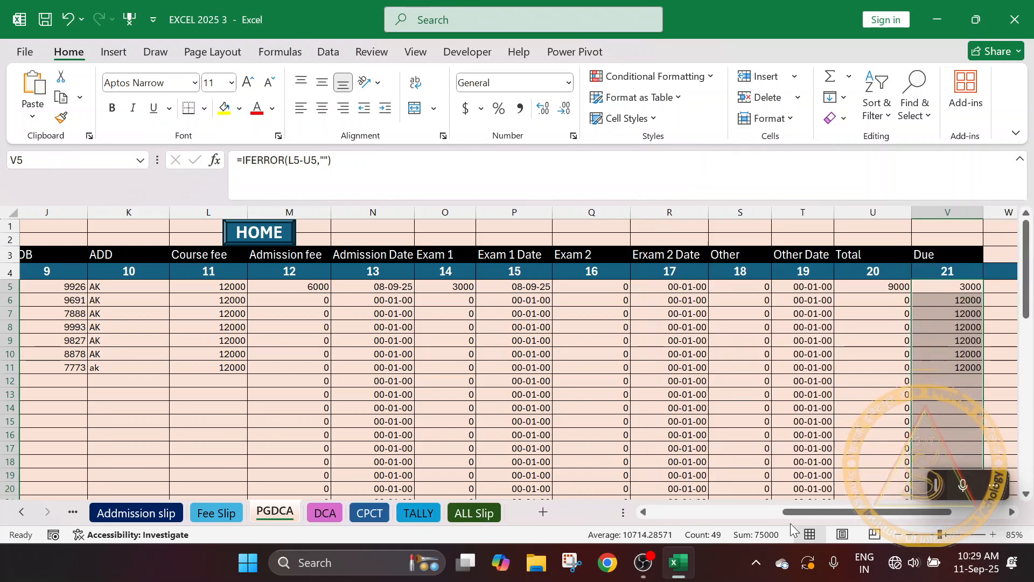
left_click_drag(798, 512, 627, 512)
scroll(186, 436, "down", 2)
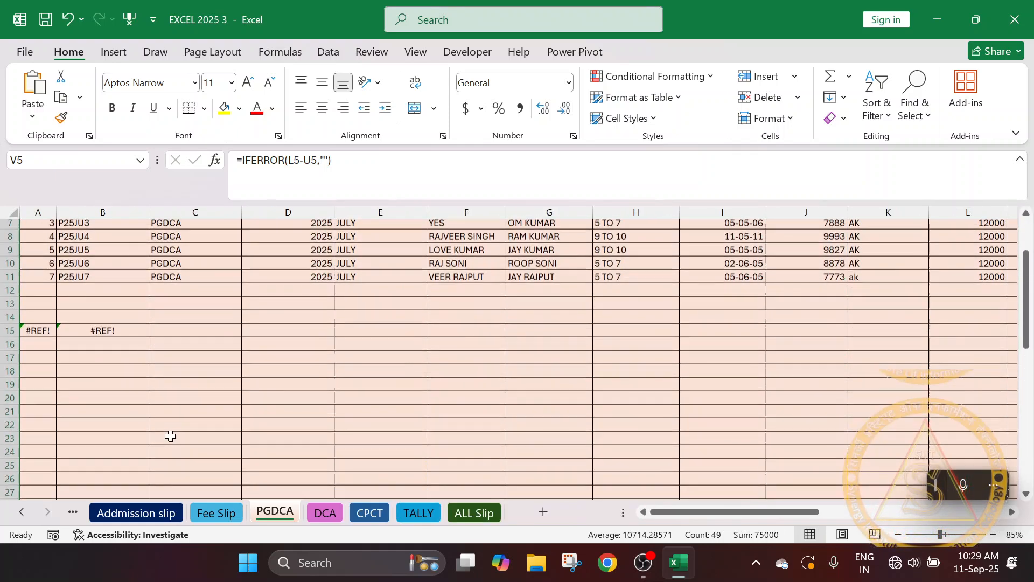
scroll(169, 434, "up", 1)
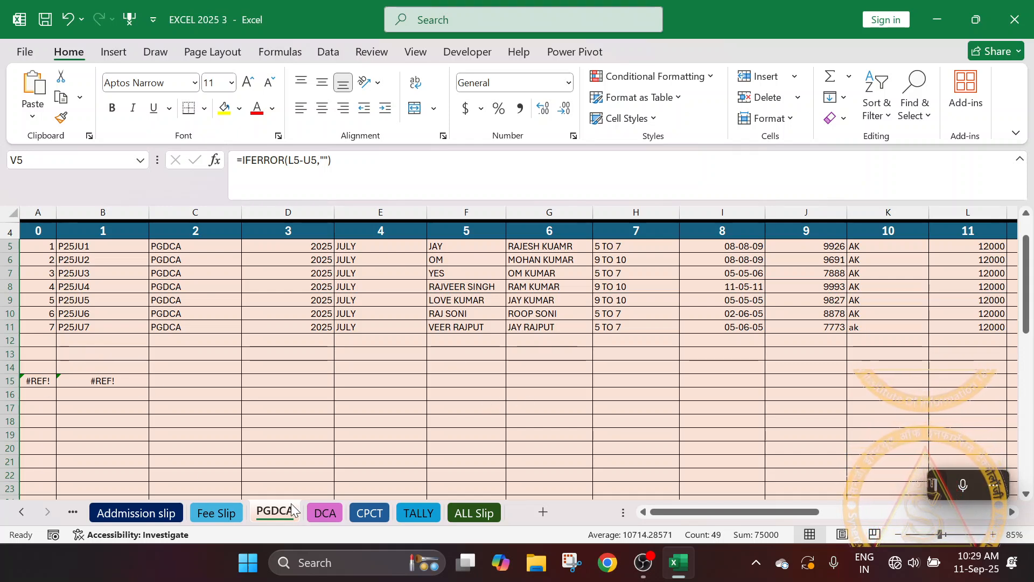
left_click(231, 512)
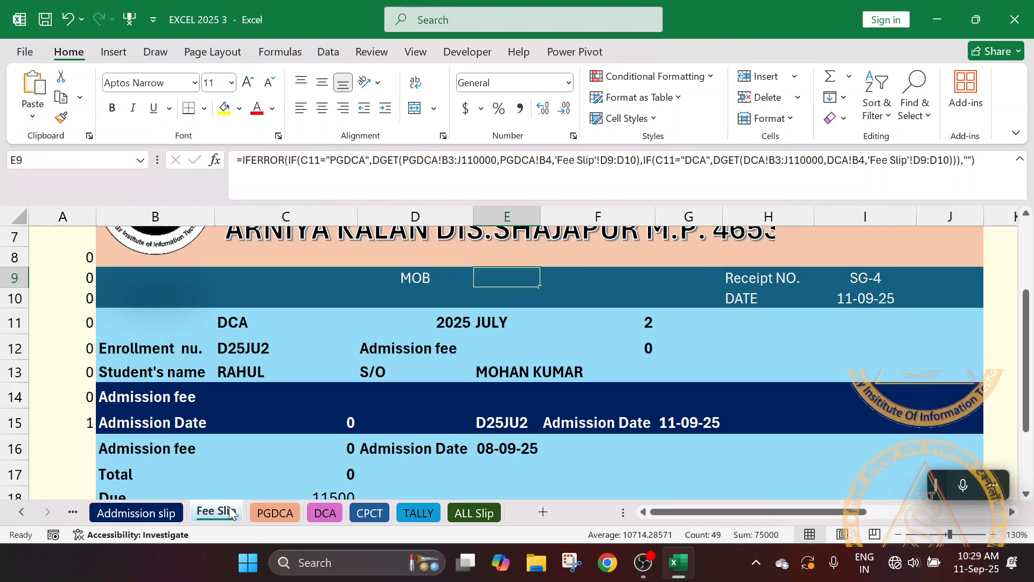
left_click(271, 512)
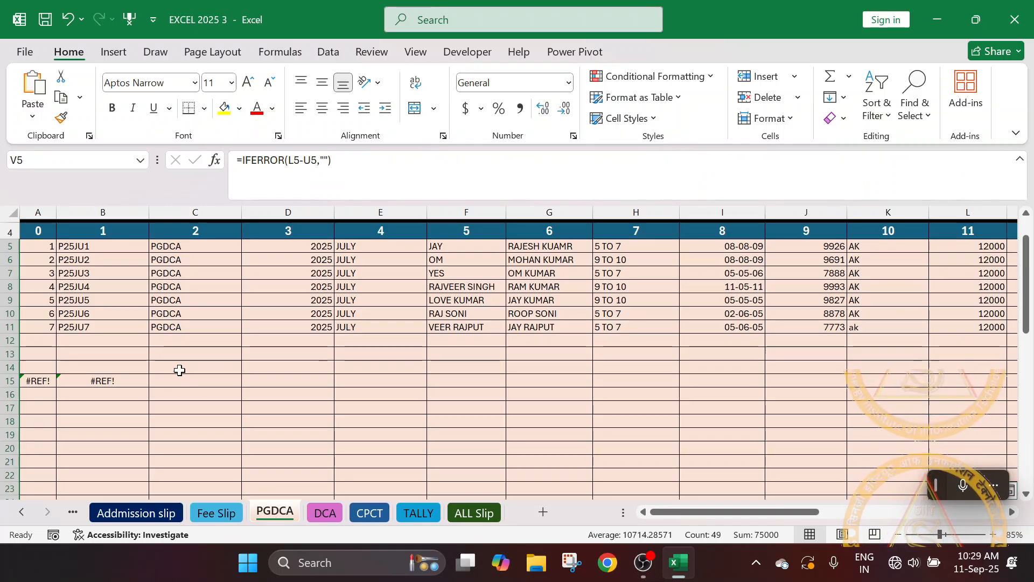
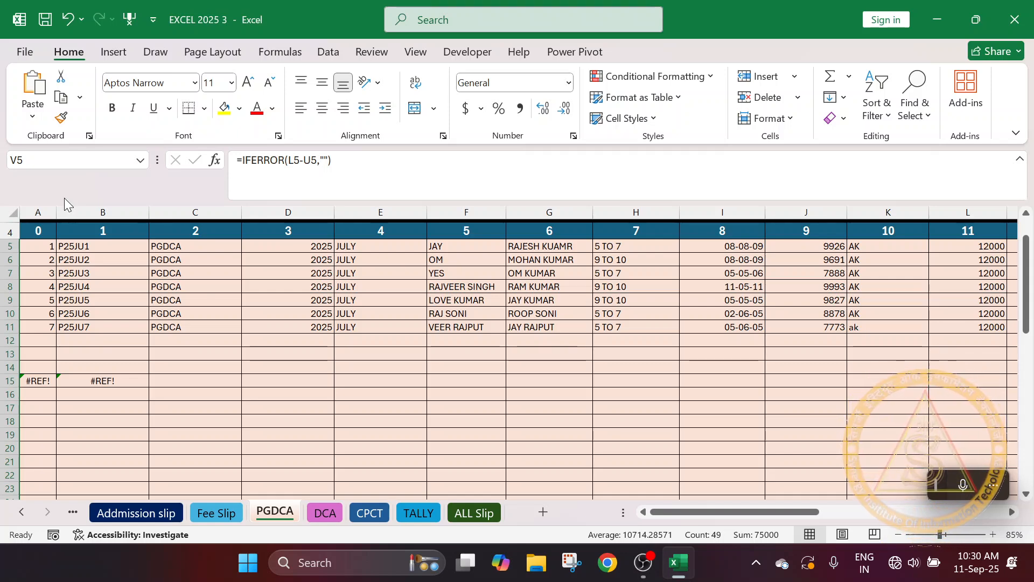
Look over the fee totals and save area of the Fee Slip sheet and the saved receipts on ALL Slip.
left_click(211, 517)
scroll(536, 429, "down", 3)
scroll(668, 391, "up", 1)
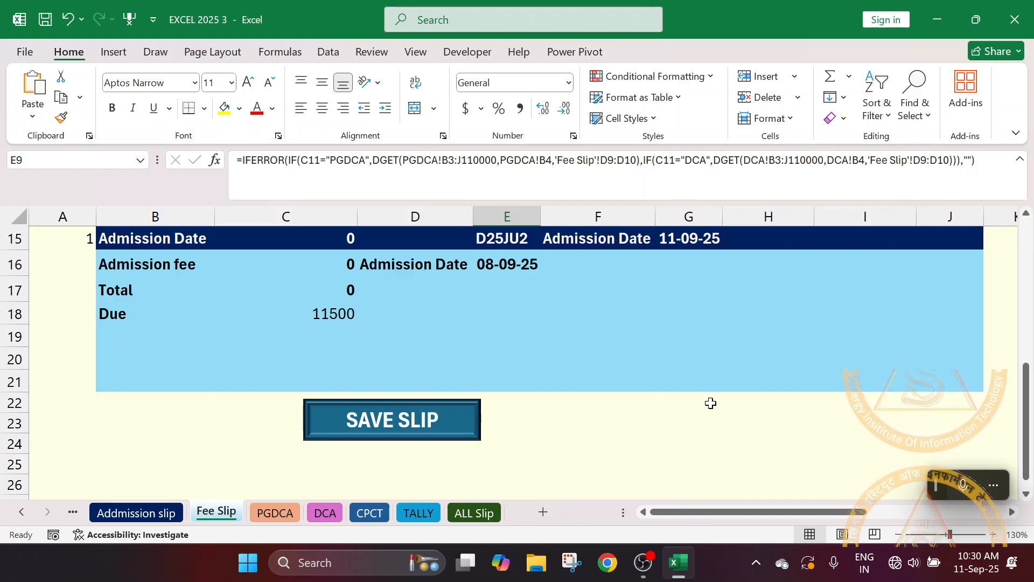
left_click(459, 510)
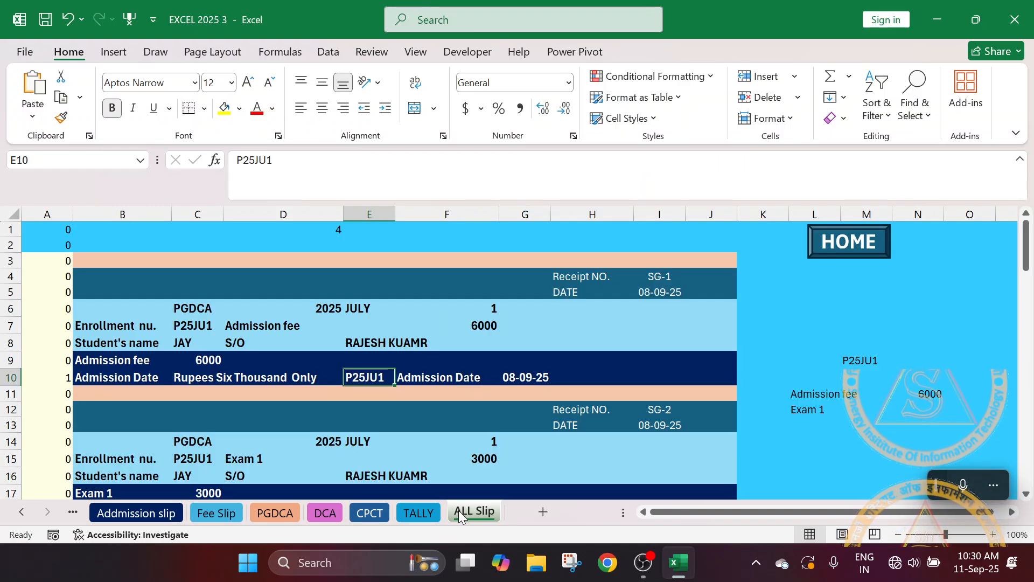
Review the PGDCA student records and select the empty cell G22 beside the save area on the Fee Slip sheet.
left_click(418, 510)
left_click(288, 516)
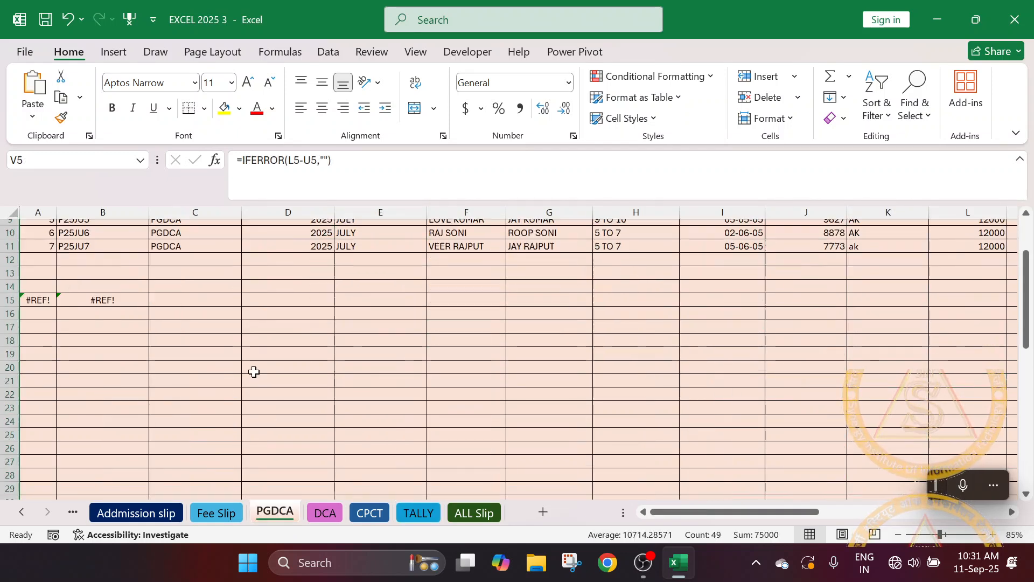
scroll(254, 371, "up", 3)
scroll(254, 372, "up", 1)
left_click(237, 512)
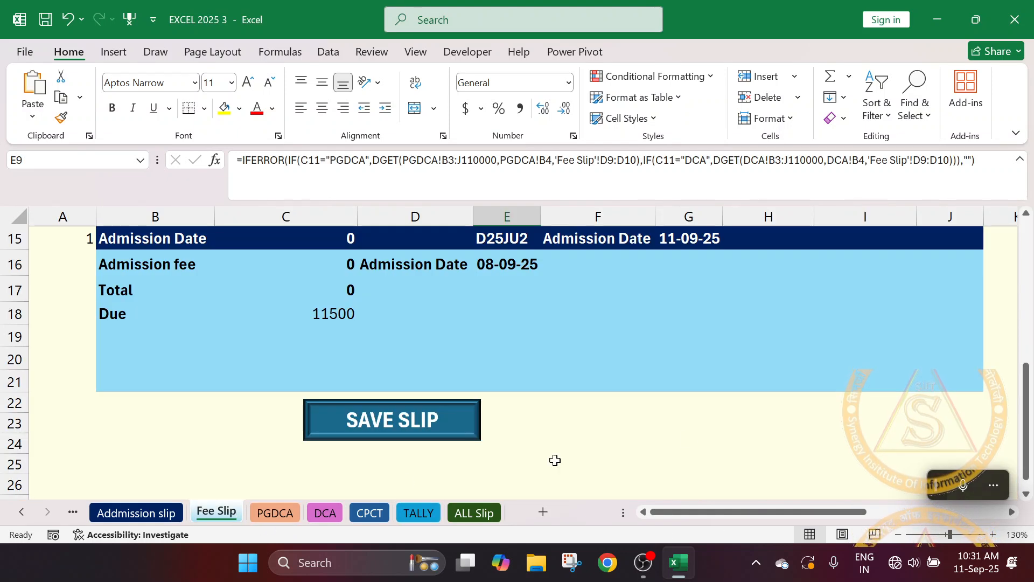
left_click(718, 404)
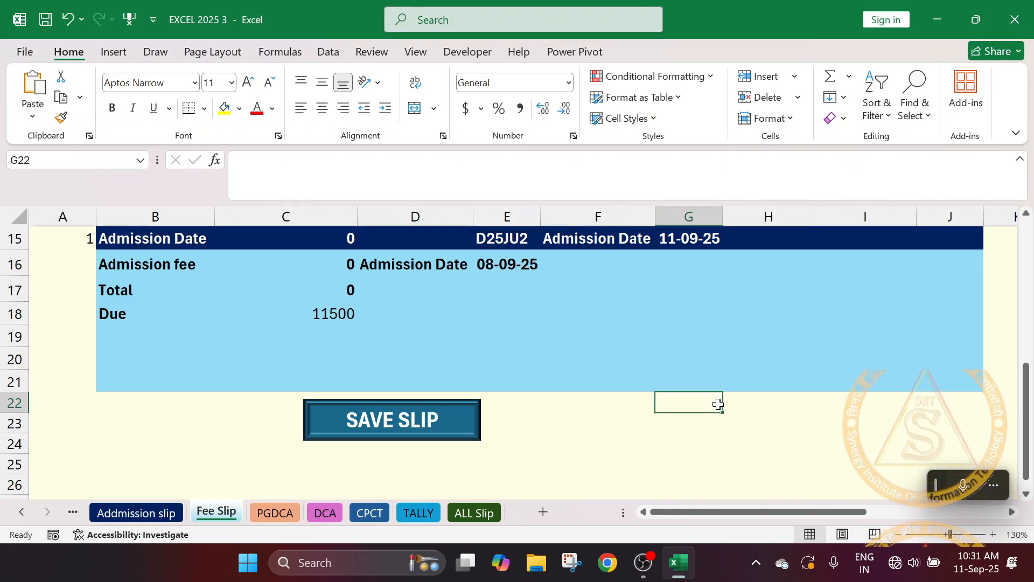
type("=M")
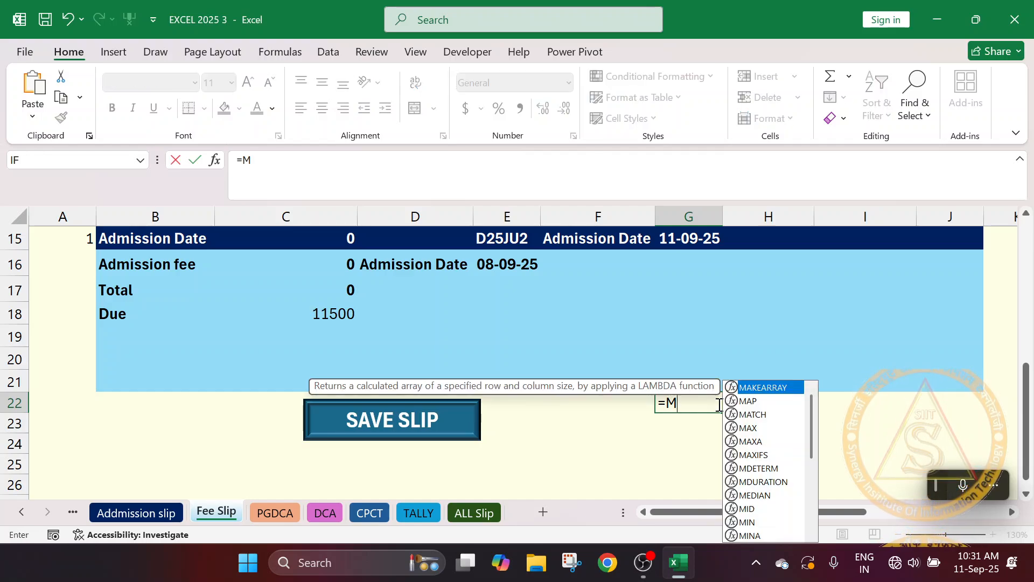
type("I")
key("BackSpace")
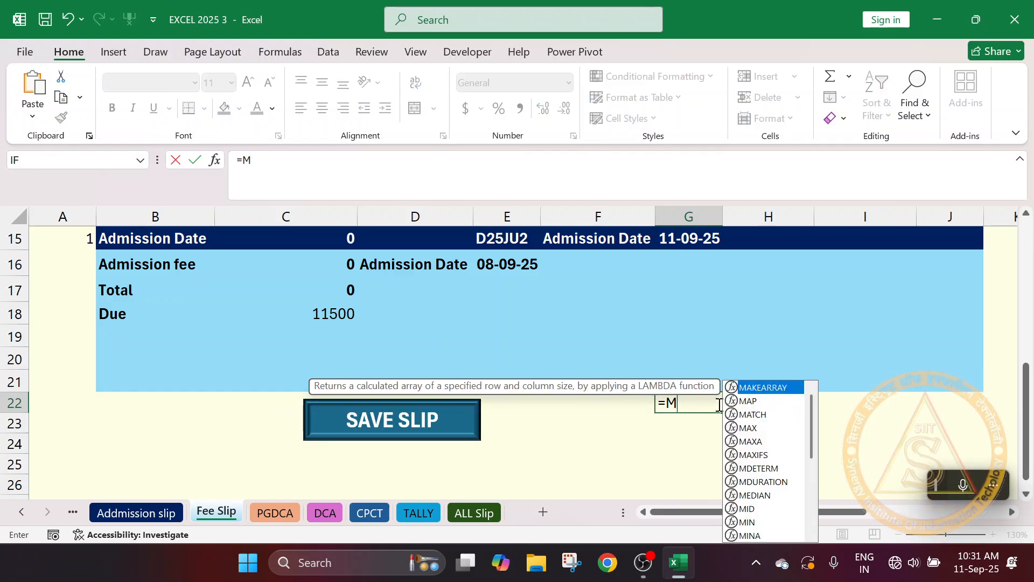
type("IX")
key("BackSpace")
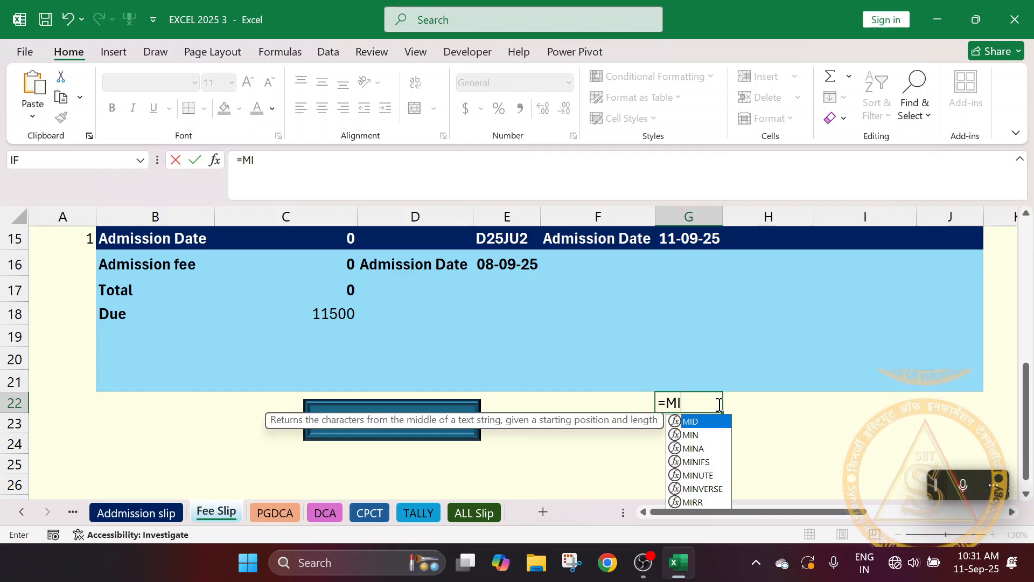
key("Escape")
Enter =MAX(PGDCA!A:A) in G22 of the Fee Slip sheet to return the highest serial number in the PGDCA sheet.
type("=")
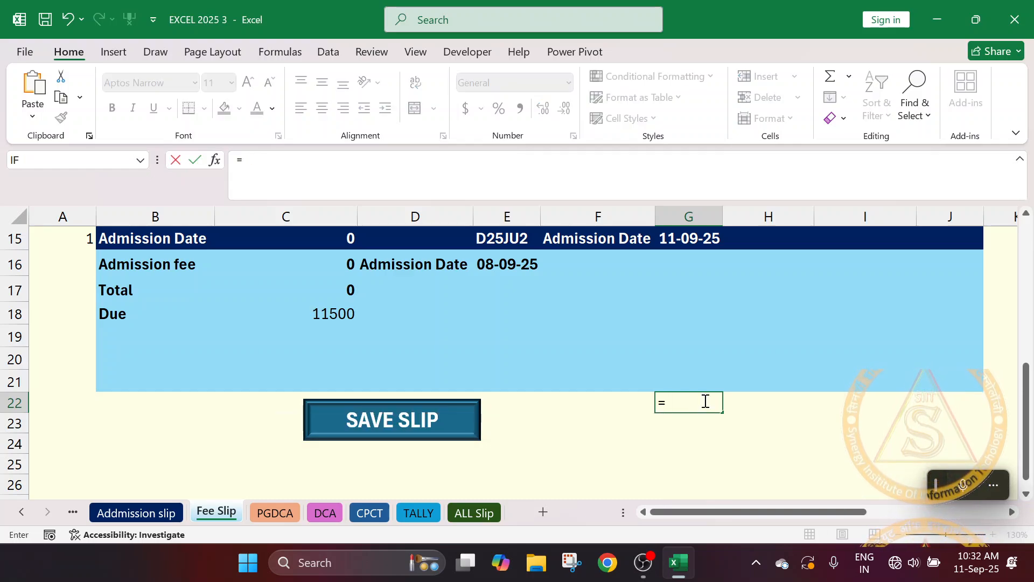
type("MAX")
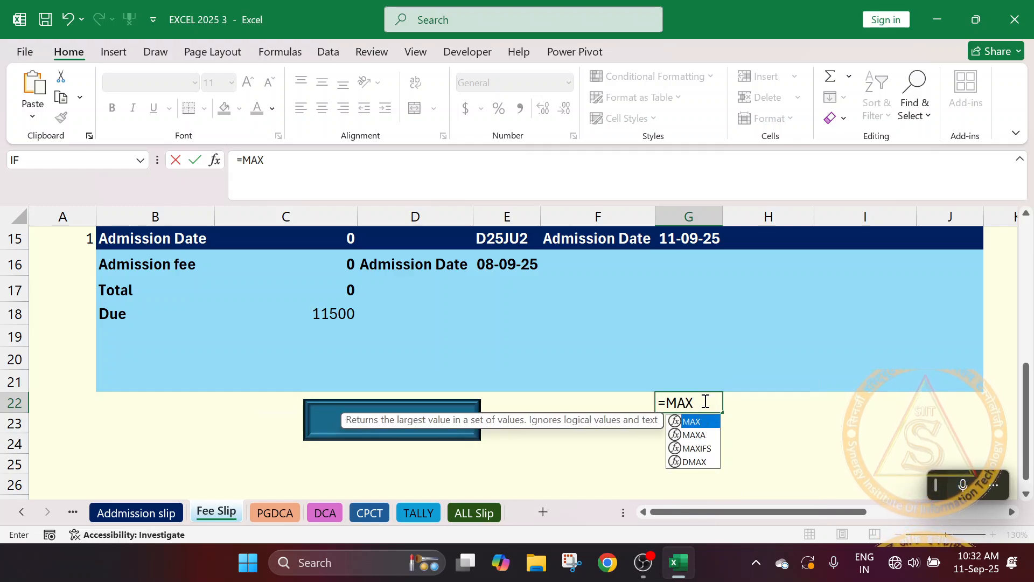
type("(")
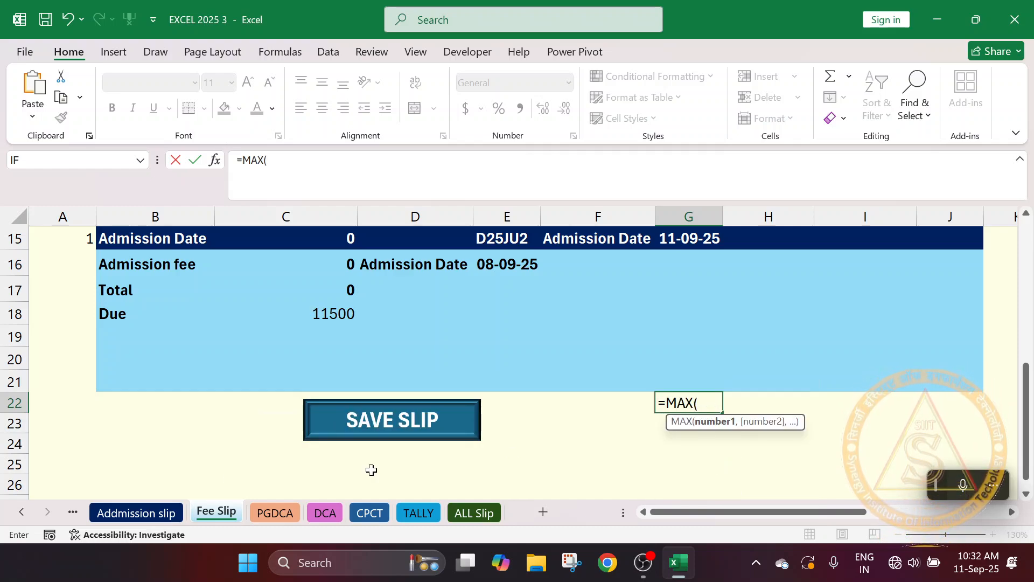
left_click(277, 513)
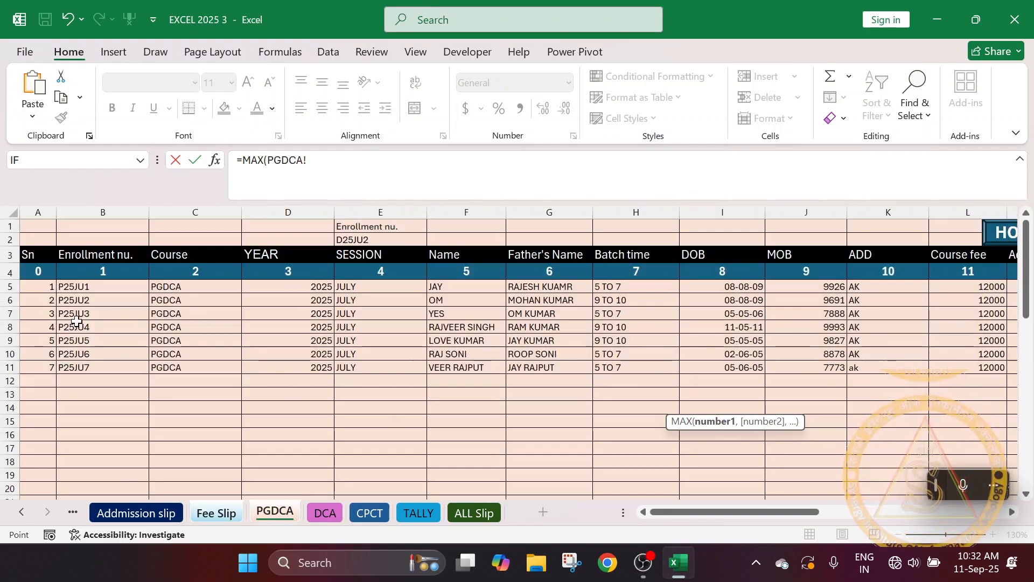
left_click(43, 211)
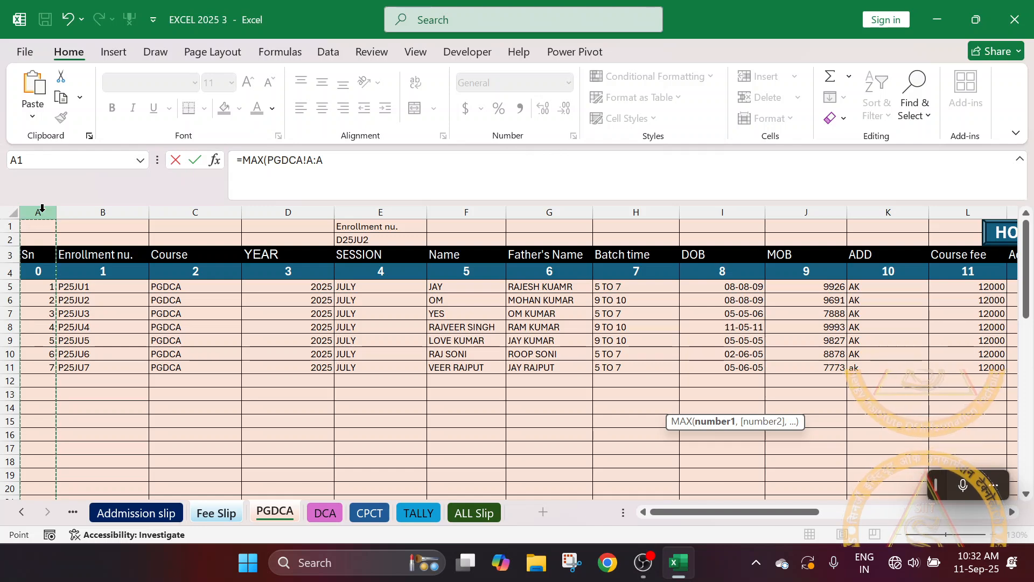
scroll(21, 385, "down", 8)
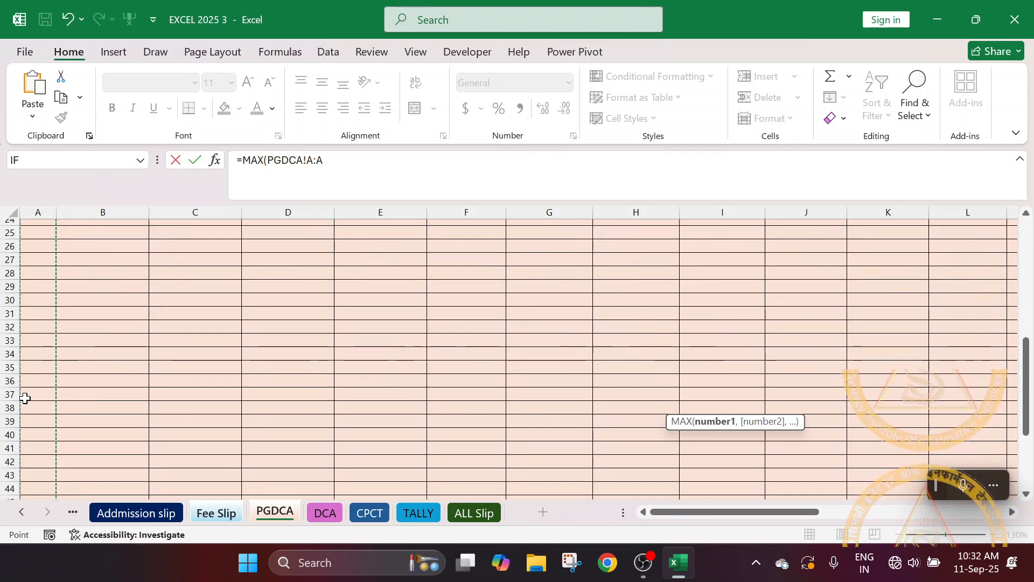
scroll(23, 396, "up", 7)
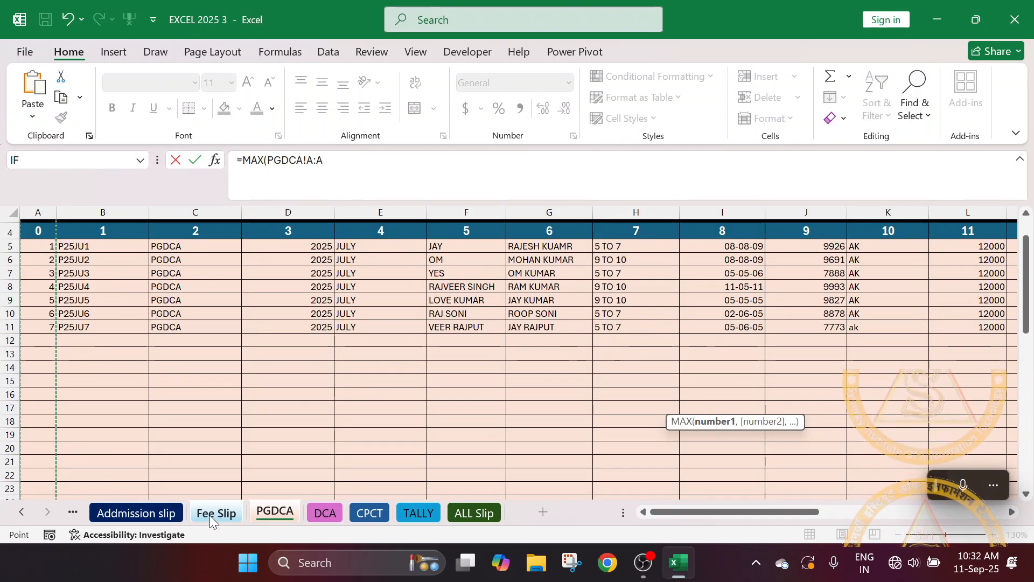
key("Return")
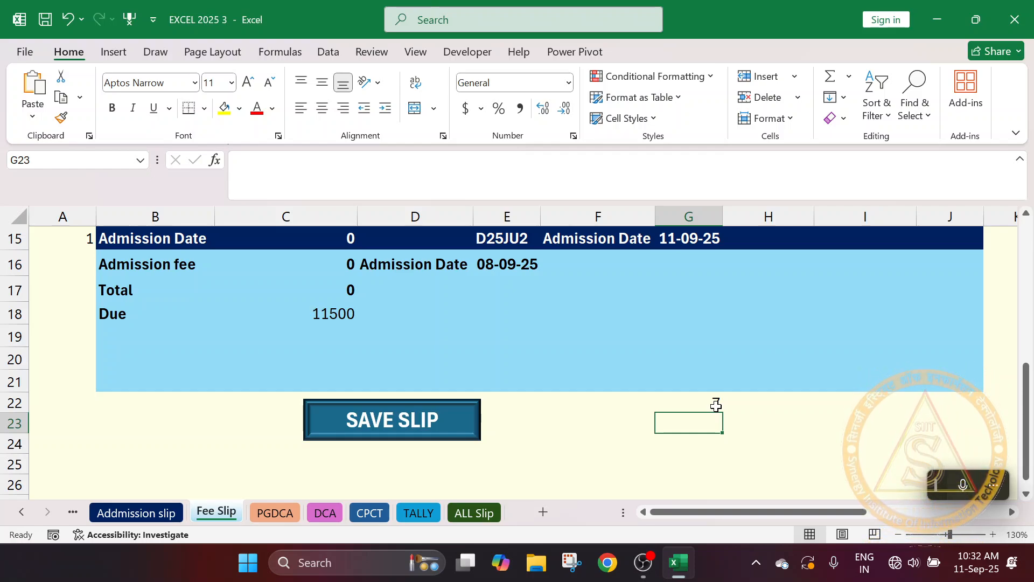
Check the MAX formula in G22 against the course and student details in the Fee Slip above it.
left_click(716, 405)
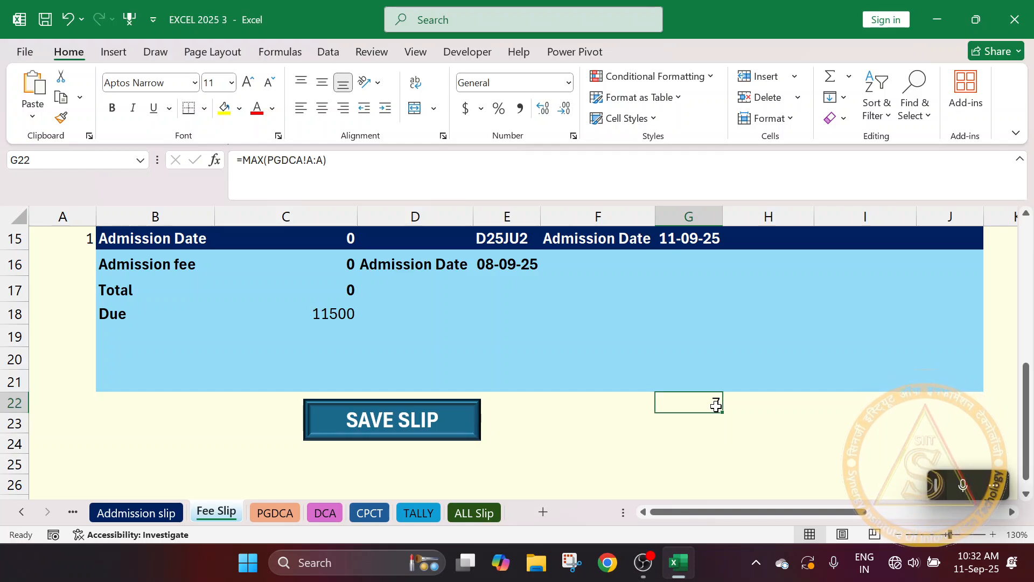
scroll(773, 450, "up", 3)
scroll(771, 448, "down", 3)
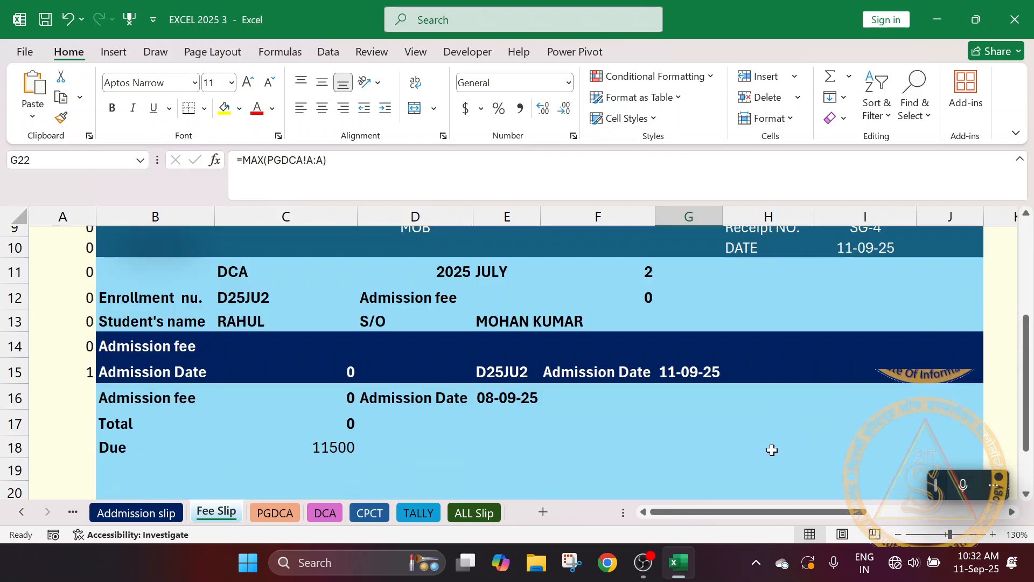
scroll(700, 423, "up", 1)
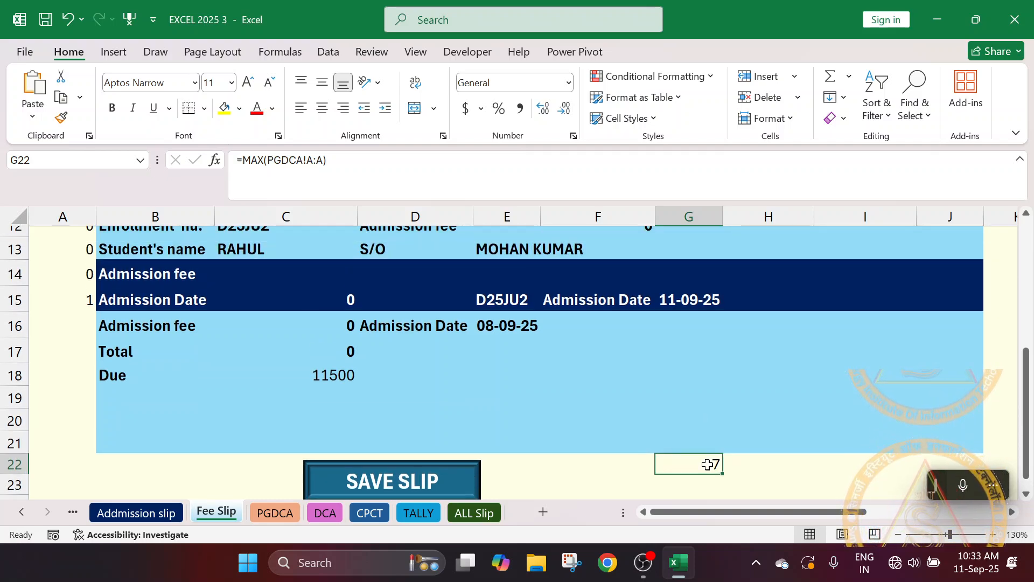
scroll(708, 464, "up", 1)
scroll(708, 465, "down", 2)
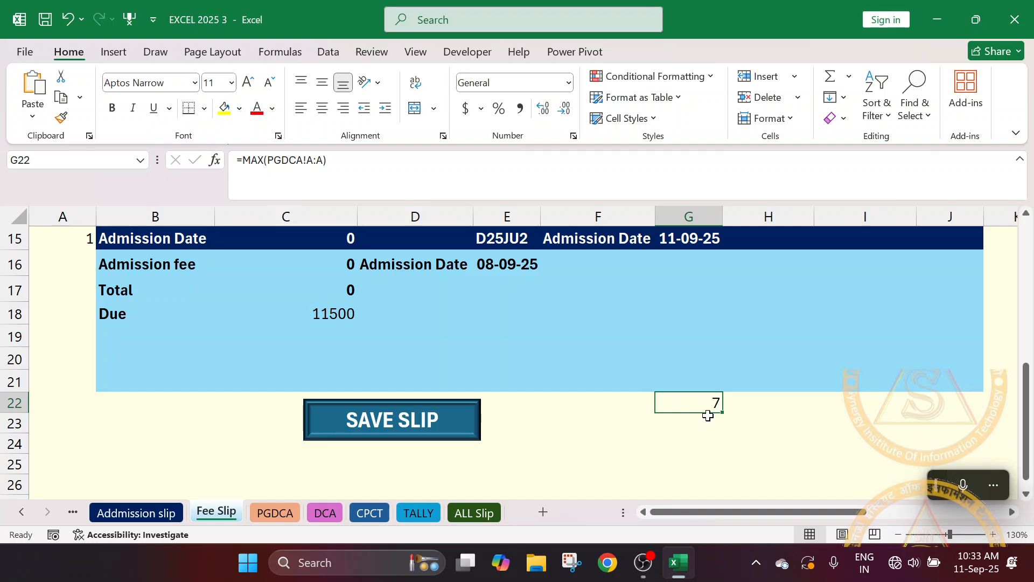
scroll(707, 415, "up", 3)
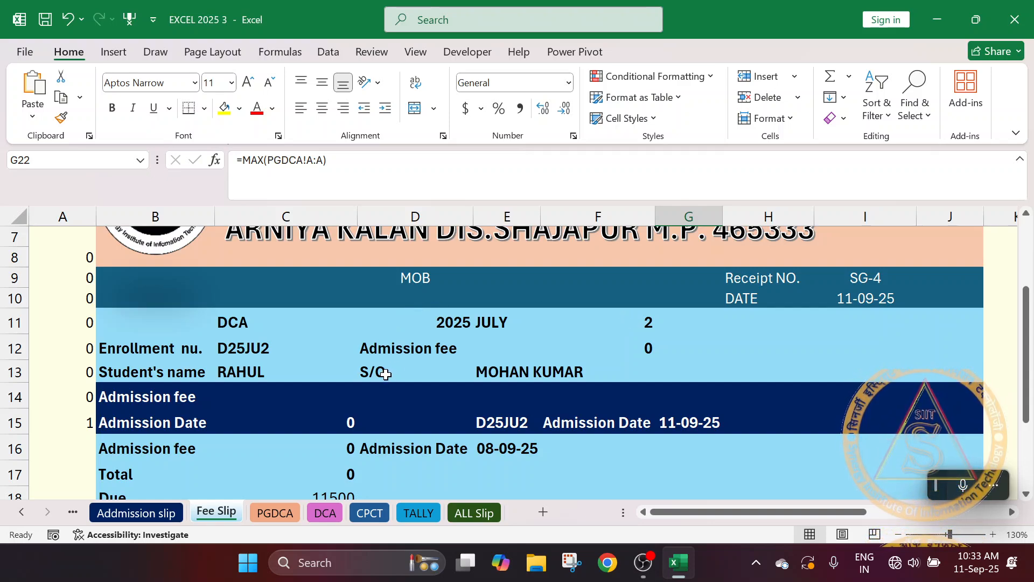
scroll(385, 372, "down", 2)
scroll(652, 441, "down", 2)
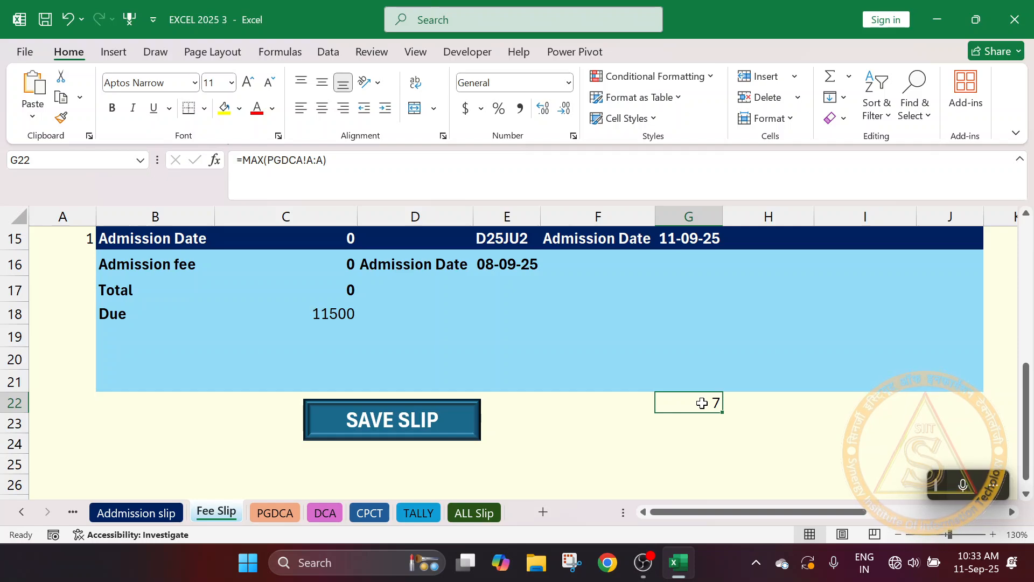